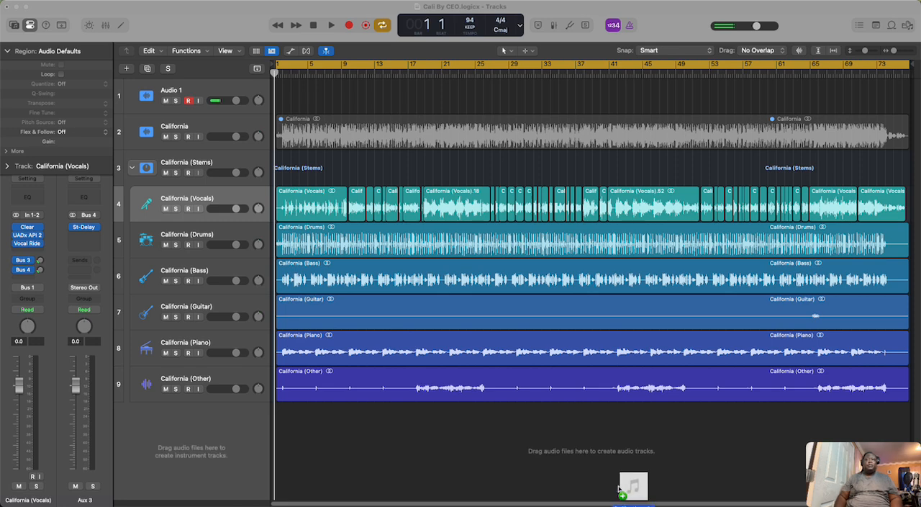
Step: Import the California audio file at bar 1 as a new track below the stem tracks
{"action": "left_click_drag", "start_coordinate": [634, 489], "coordinate": [275, 450]}
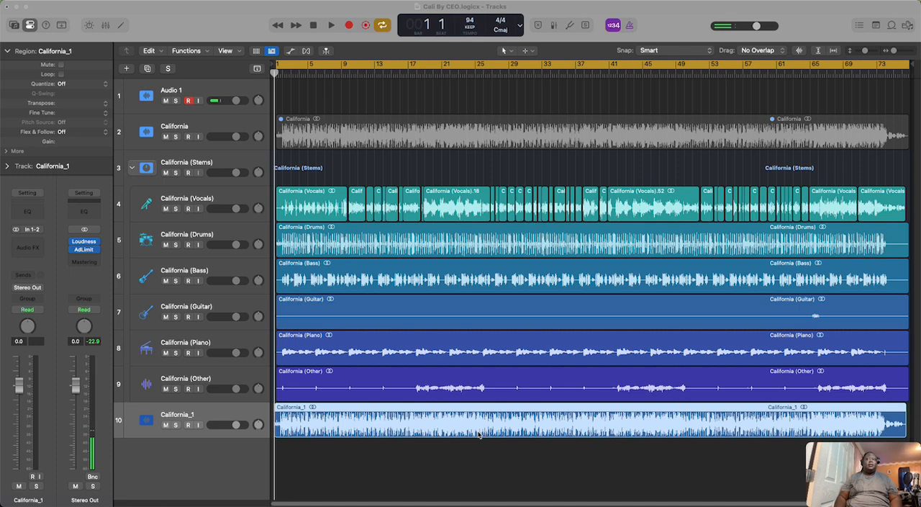
{"action": "left_click", "coordinate": [894, 51]}
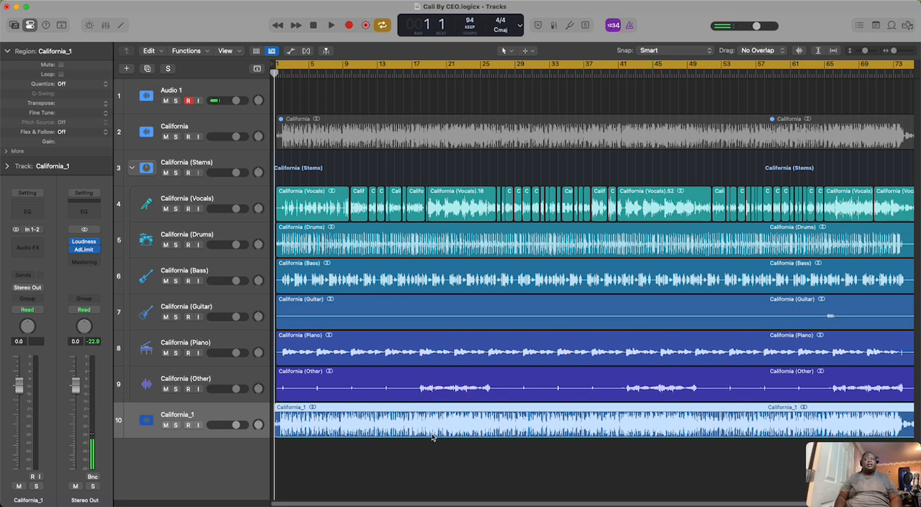
{"action": "right_click", "coordinate": [491, 430]}
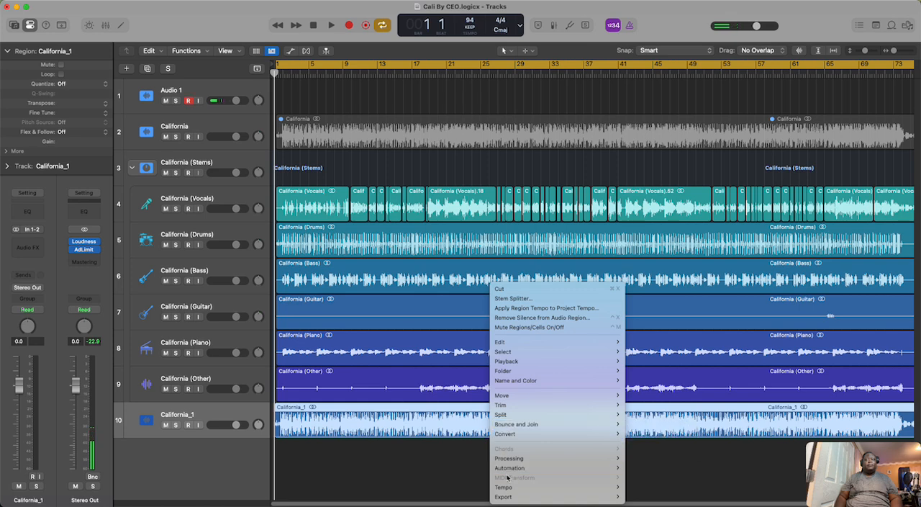
{"action": "mouse_move", "coordinate": [515, 488]}
{"action": "left_click", "coordinate": [460, 486]}
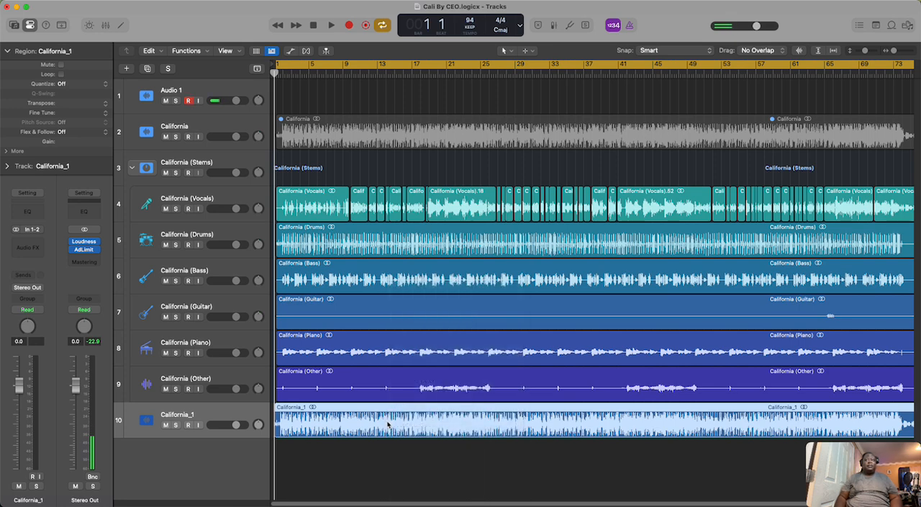
{"action": "right_click", "coordinate": [410, 430]}
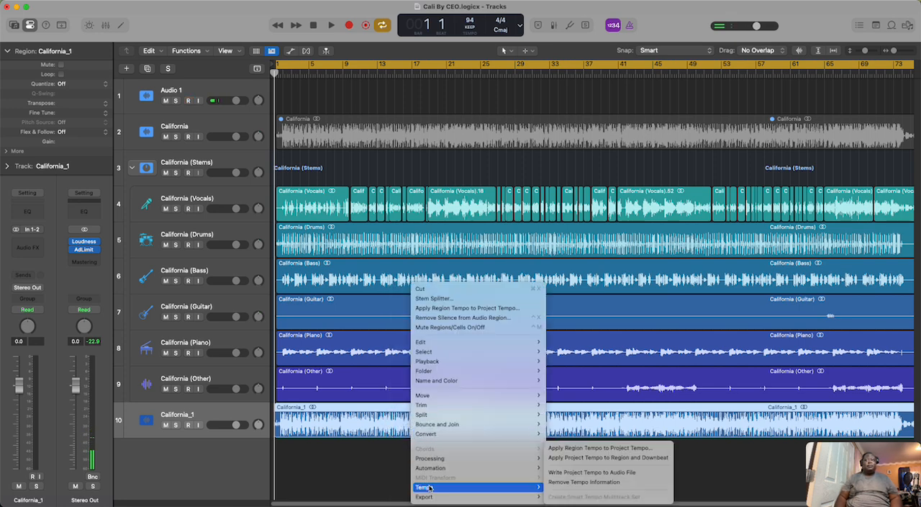
{"action": "mouse_move", "coordinate": [435, 458]}
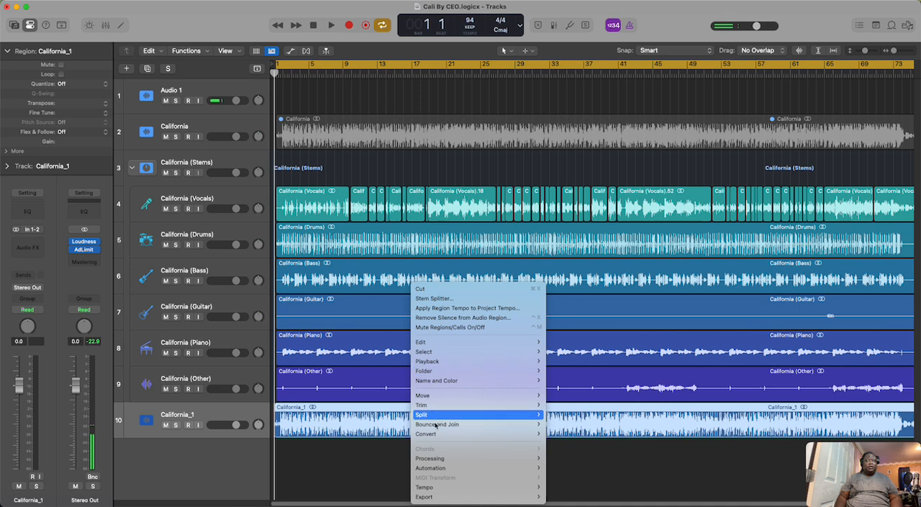
{"action": "left_click", "coordinate": [357, 462]}
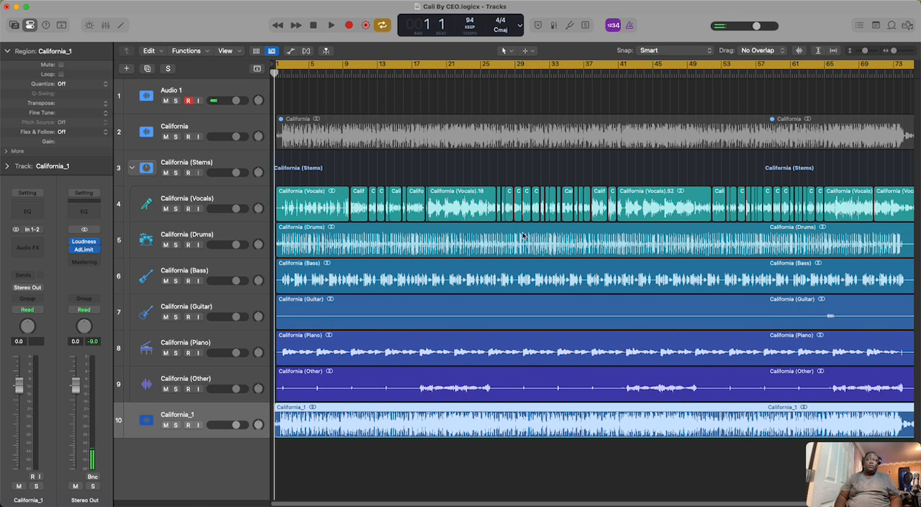
Step: Bypass the Channel EQ on the California (Drums) track in the mixer
{"action": "left_click", "coordinate": [221, 236]}
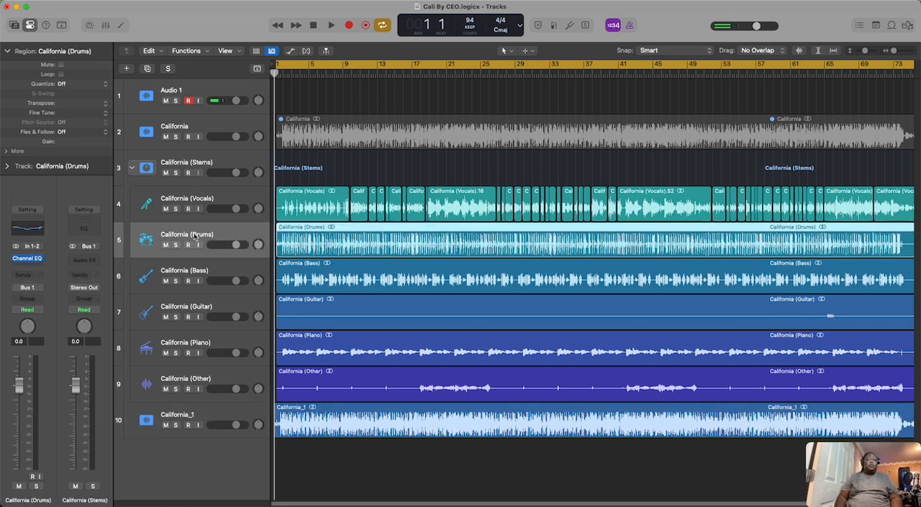
{"action": "left_click", "coordinate": [105, 26]}
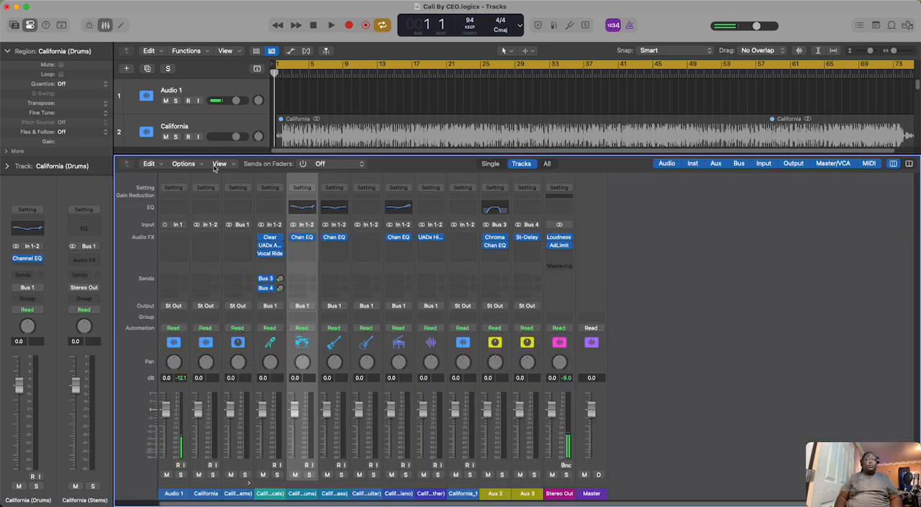
{"action": "left_click", "coordinate": [293, 238]}
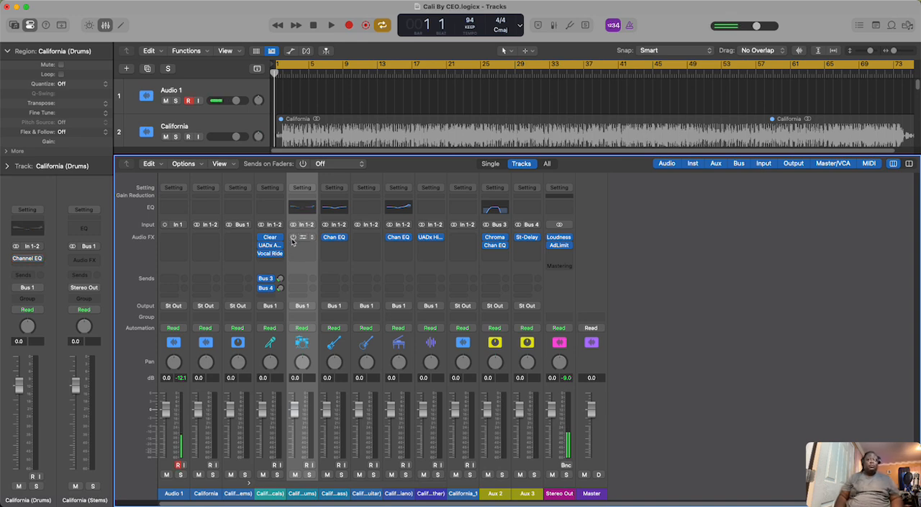
{"action": "left_click", "coordinate": [107, 27]}
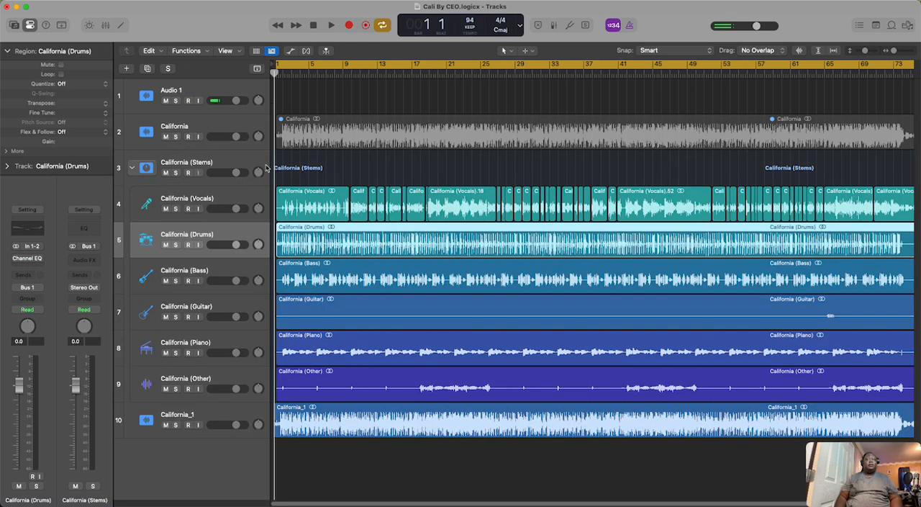
Step: Solo the California (Drums) and Audio 1 tracks and play a few bars of the drums without EQ
{"action": "left_click", "coordinate": [176, 244]}
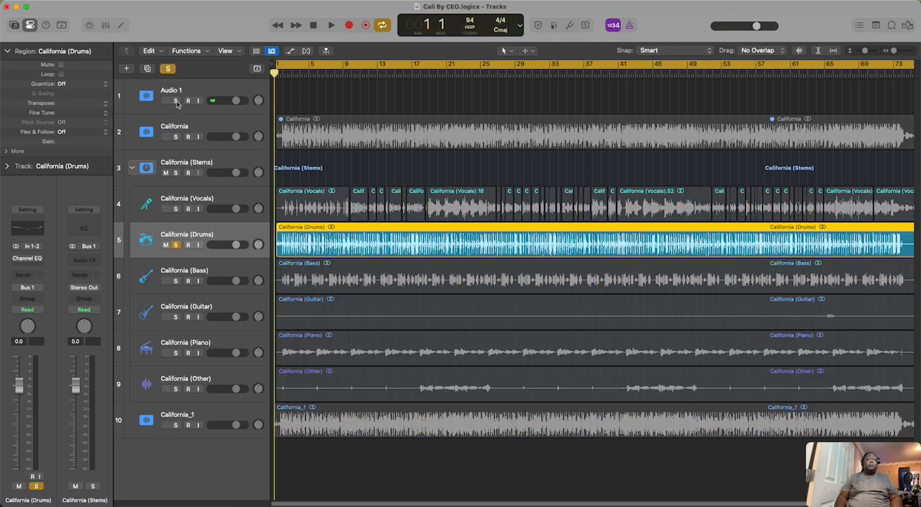
{"action": "left_click", "coordinate": [176, 101]}
{"action": "left_click", "coordinate": [188, 101]}
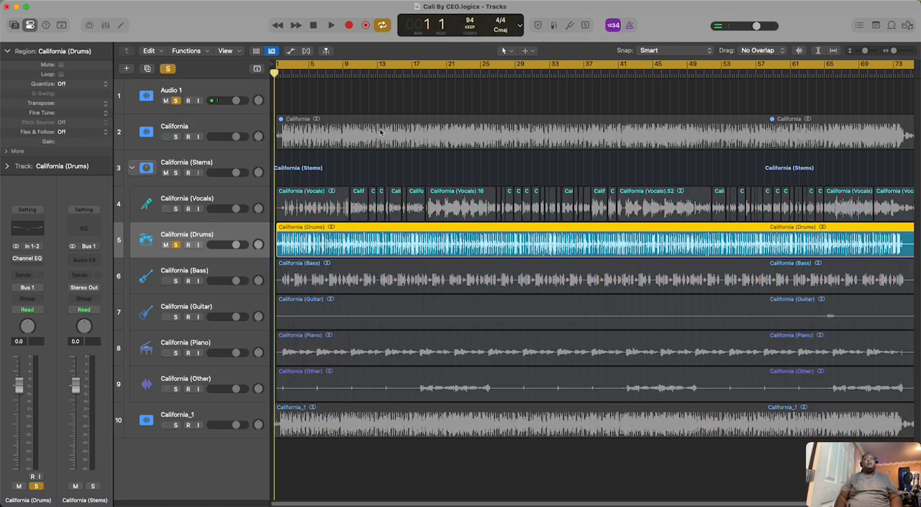
{"action": "left_click", "coordinate": [331, 26]}
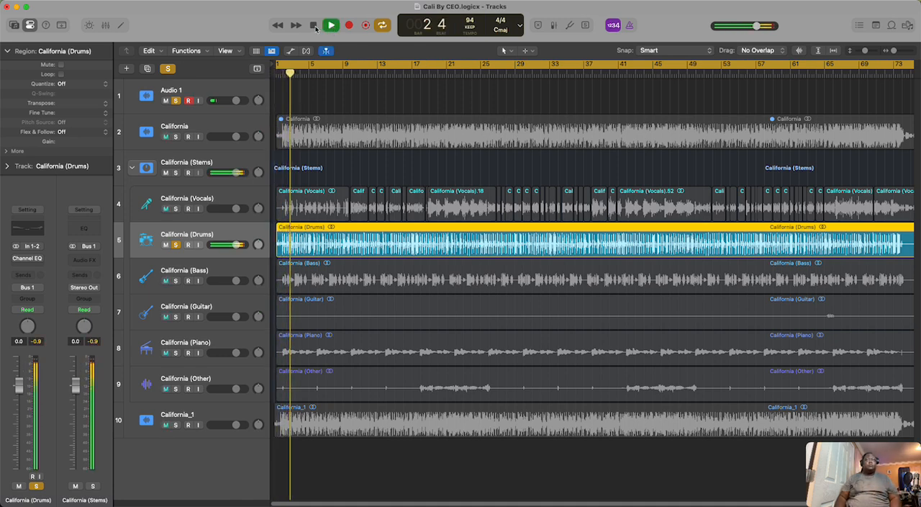
{"action": "left_click", "coordinate": [314, 26]}
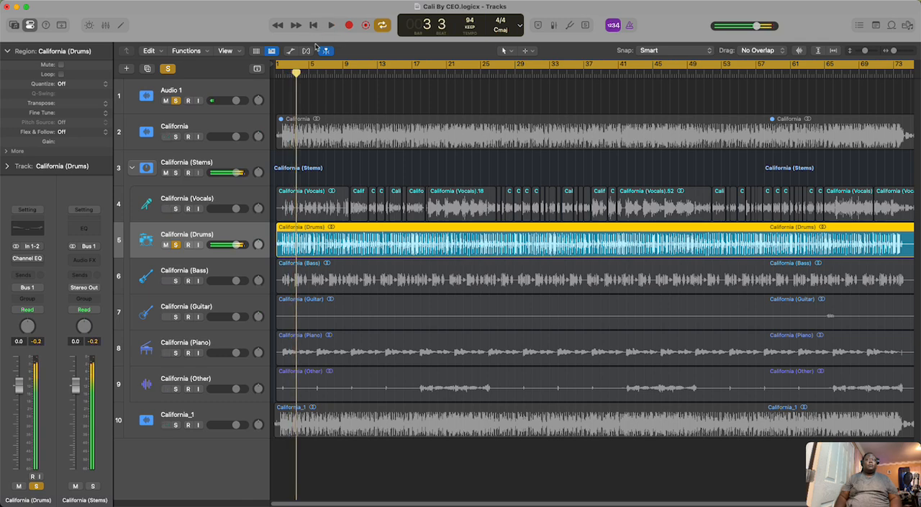
Step: Re-enable the Channel EQ on California (Drums) and inspect its Refresh Drums curve
{"action": "key", "text": "x"}
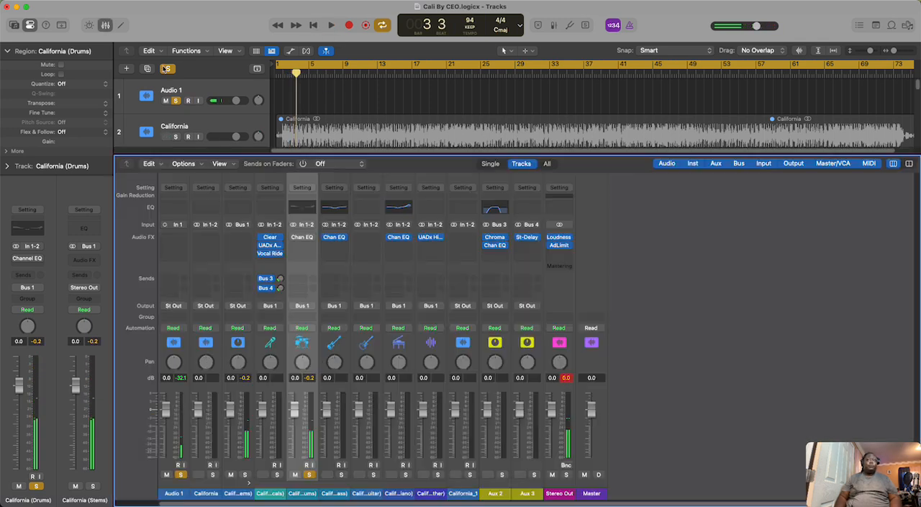
{"action": "left_click", "coordinate": [294, 237]}
{"action": "left_click", "coordinate": [302, 242]}
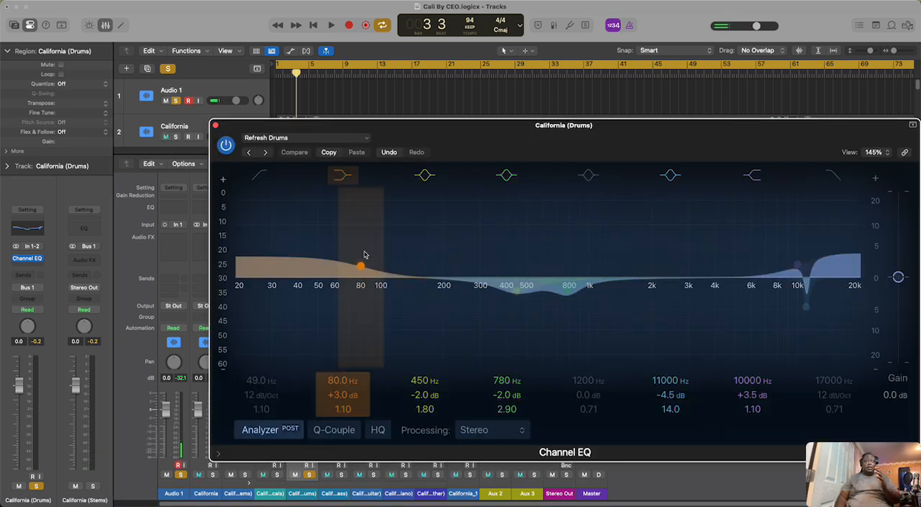
{"action": "left_click", "coordinate": [216, 126]}
{"action": "left_click", "coordinate": [105, 26]}
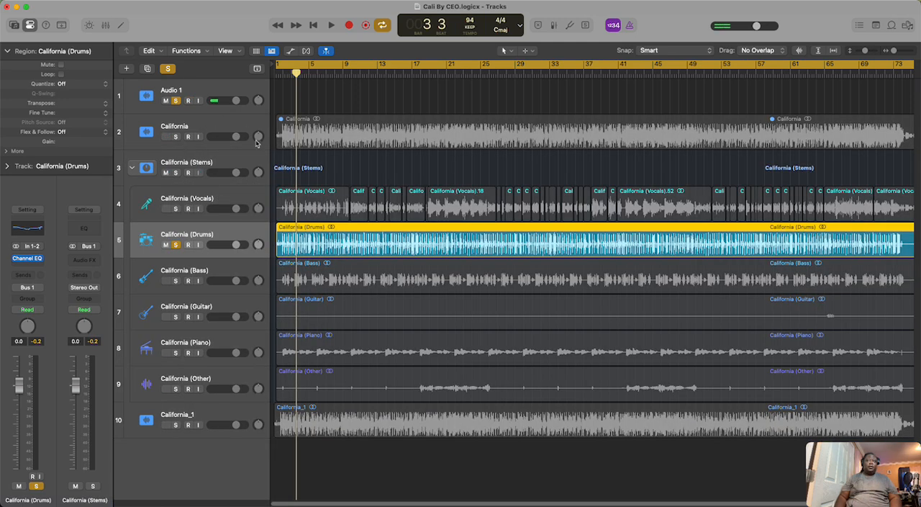
Step: Move the solo from the California (Drums) track to the California (Bass) track
{"action": "left_click", "coordinate": [176, 245]}
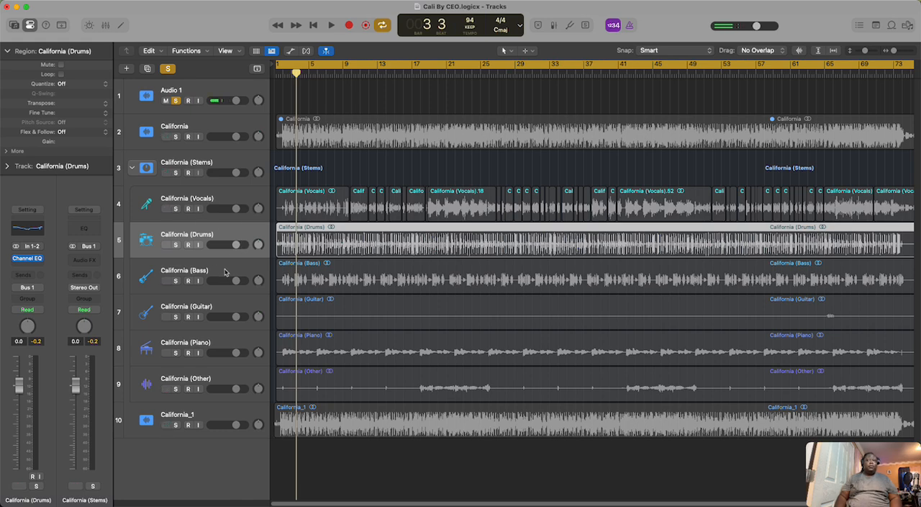
{"action": "left_click", "coordinate": [222, 274]}
{"action": "left_click", "coordinate": [176, 281]}
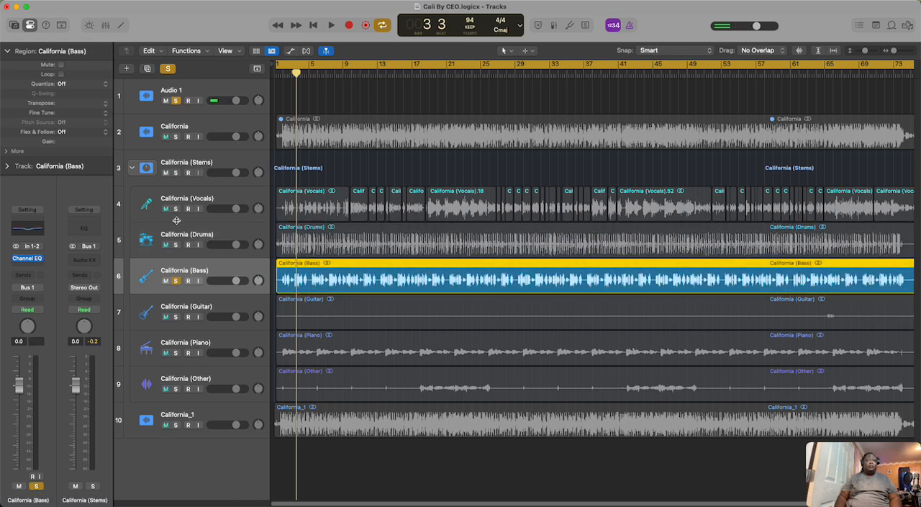
Step: Bypass the Channel EQ on California (Bass) and play a few bars of the unprocessed bass
{"action": "left_click", "coordinate": [106, 26]}
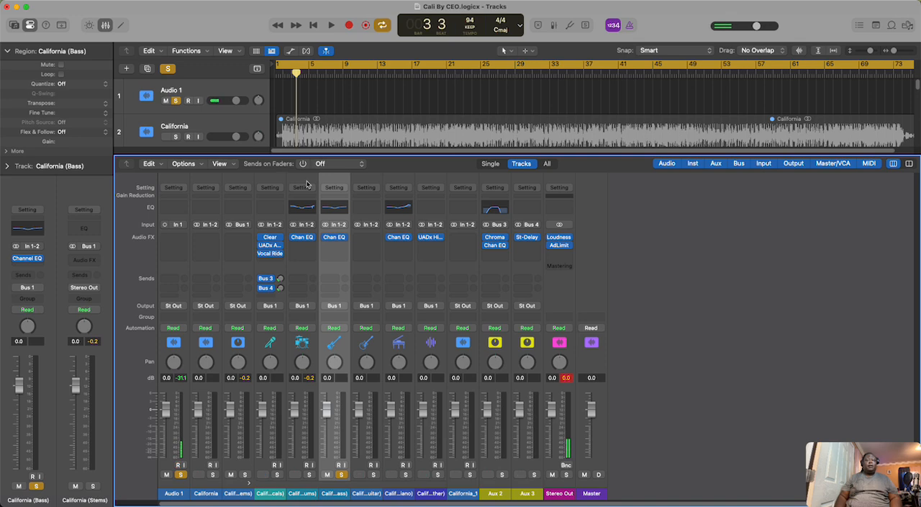
{"action": "left_click", "coordinate": [325, 238]}
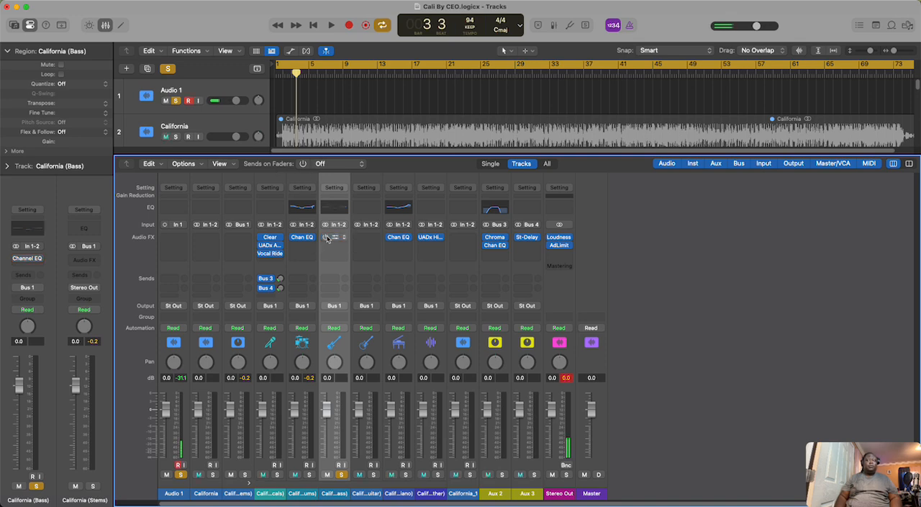
{"action": "left_click", "coordinate": [106, 27]}
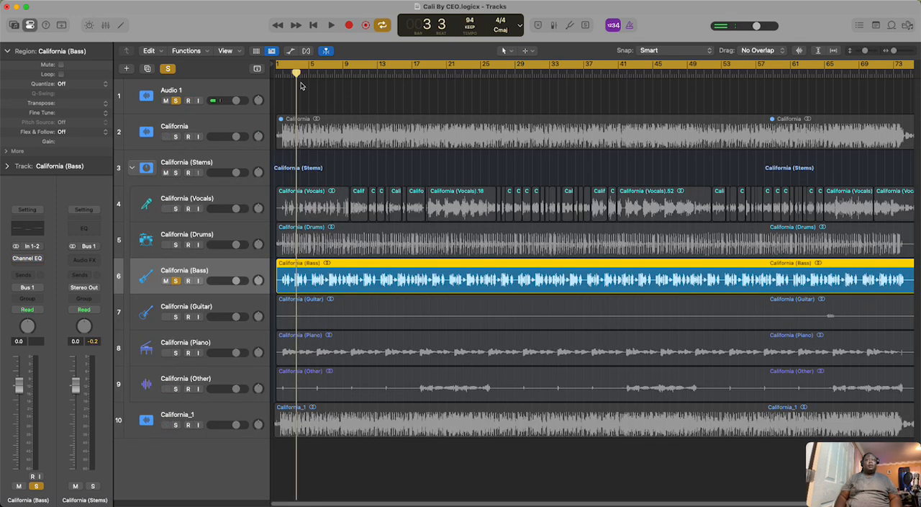
{"action": "left_click", "coordinate": [332, 26]}
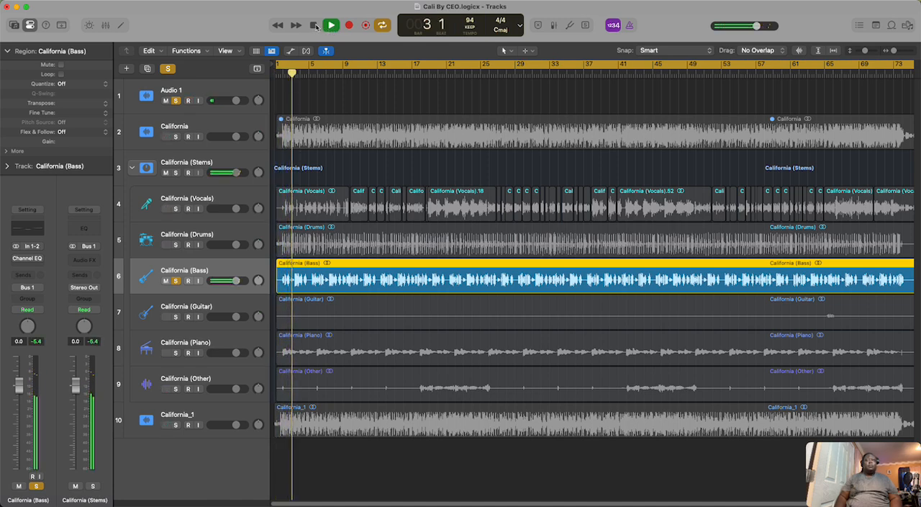
{"action": "left_click", "coordinate": [314, 27]}
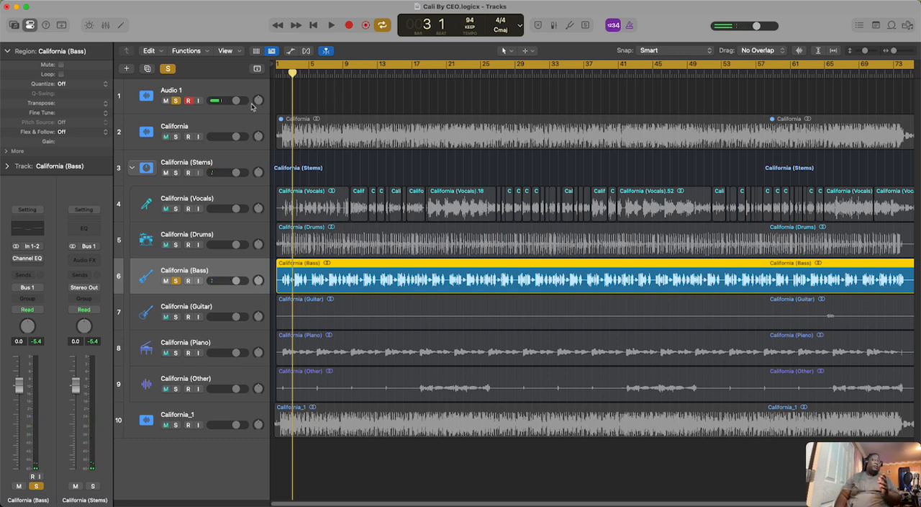
Step: Re-enable the Channel EQ on California (Bass), inspect its Slapped Bass EQ curve and play the equalized bass
{"action": "left_click", "coordinate": [105, 26]}
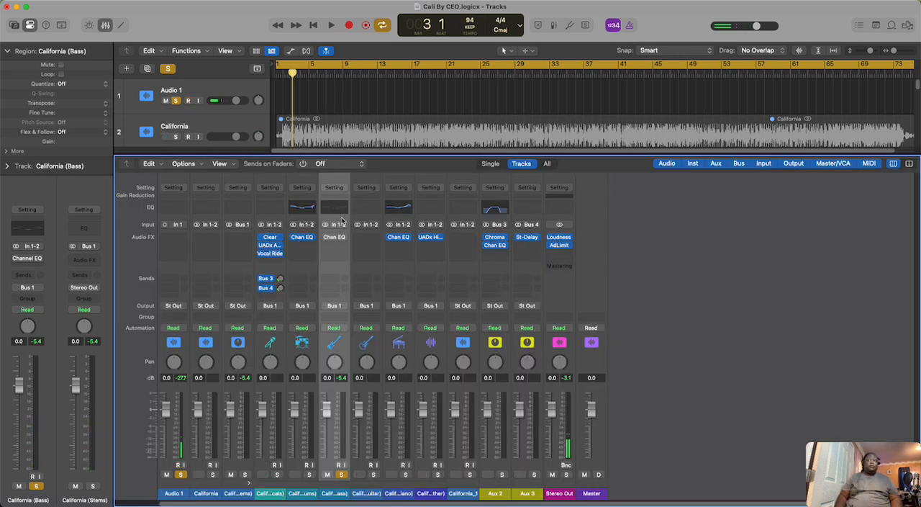
{"action": "left_click", "coordinate": [327, 239]}
{"action": "left_click", "coordinate": [336, 239]}
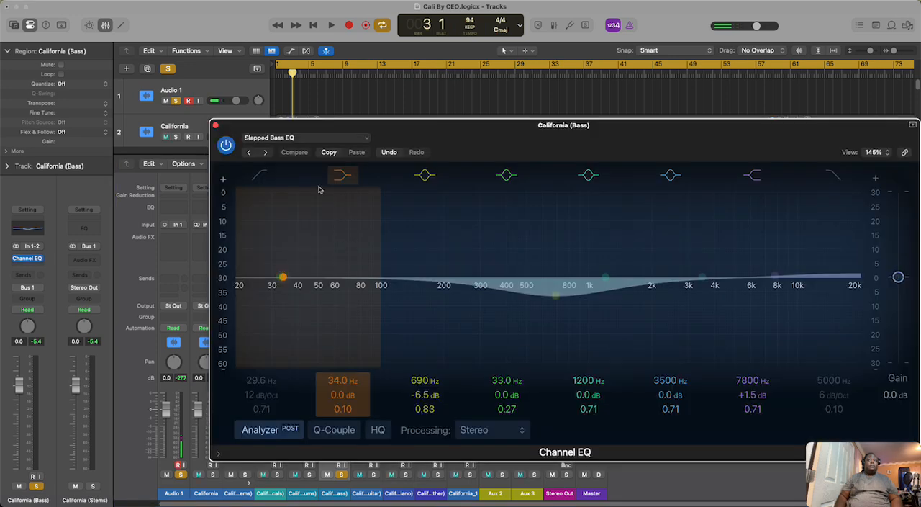
{"action": "left_click", "coordinate": [332, 26]}
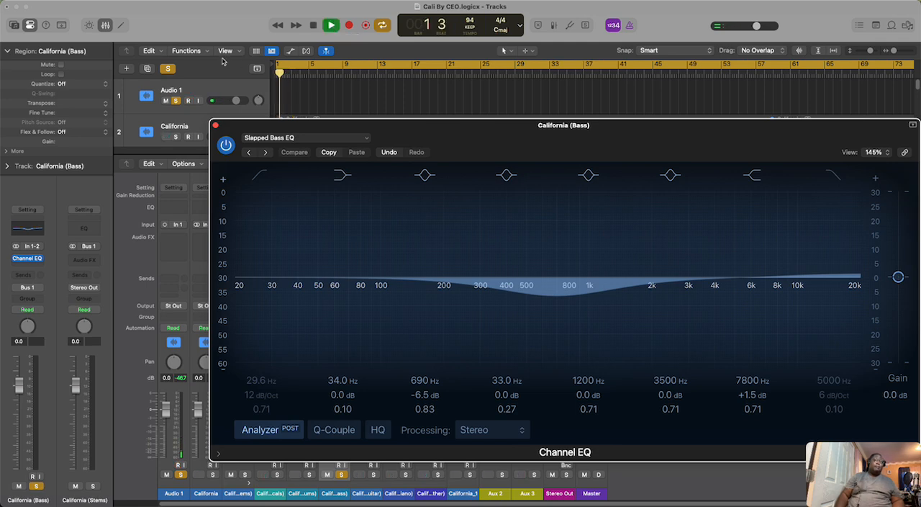
{"action": "left_click", "coordinate": [106, 25]}
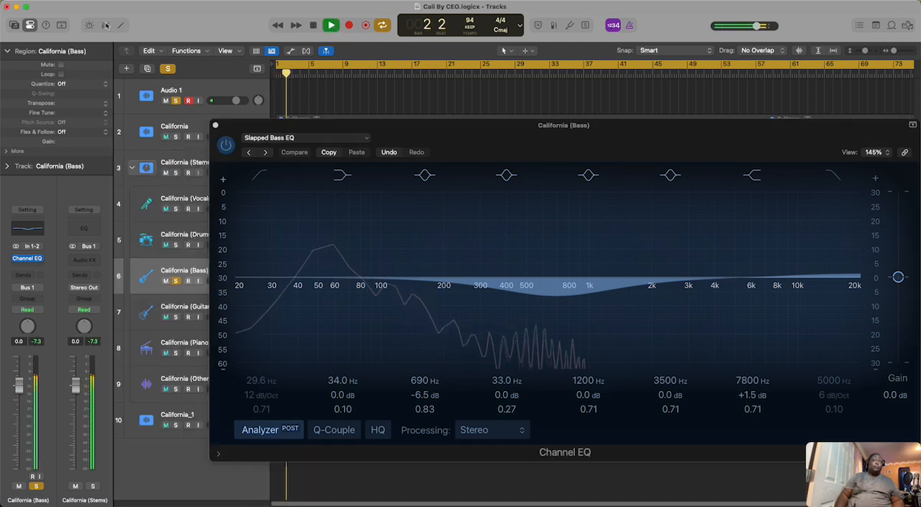
{"action": "left_click", "coordinate": [215, 126]}
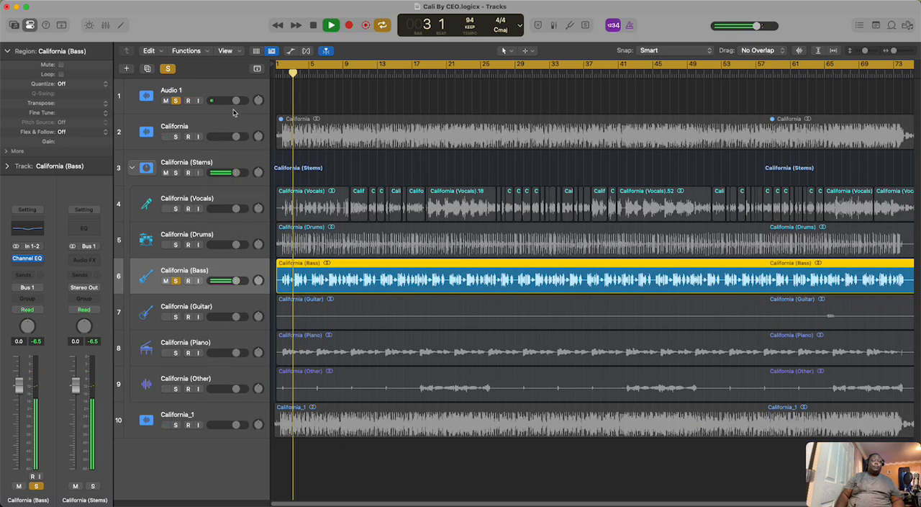
{"action": "left_click", "coordinate": [315, 26]}
Step: Move the solo from California (Bass) to the California (Piano) track and show its channel strip in the mixer
{"action": "left_click", "coordinate": [105, 27]}
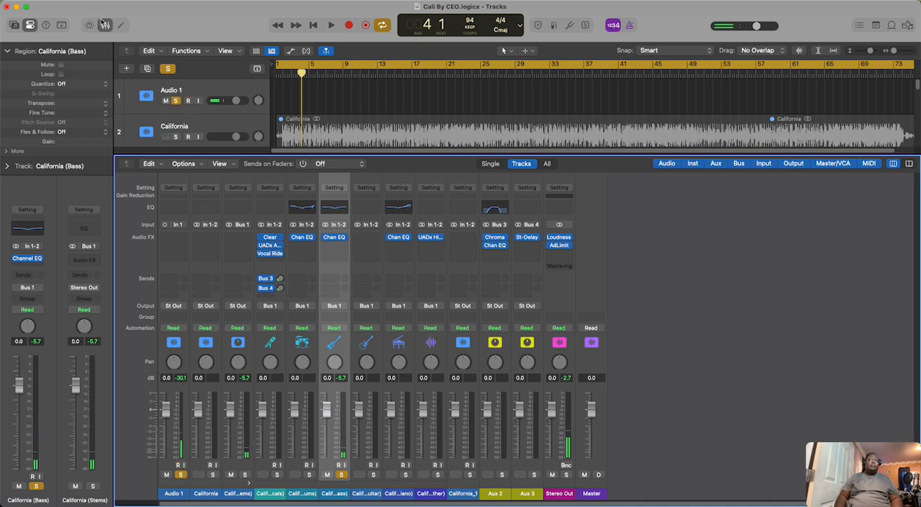
{"action": "key", "text": "x"}
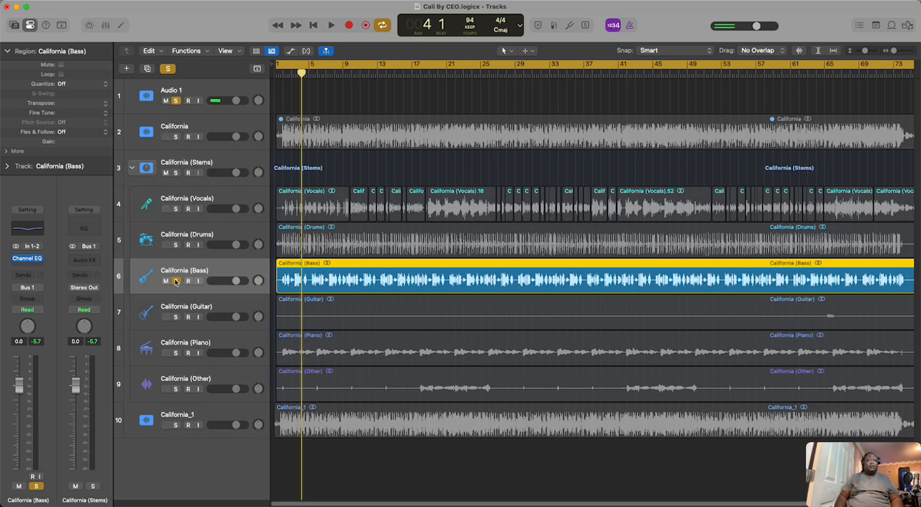
{"action": "left_click", "coordinate": [175, 281]}
{"action": "left_click", "coordinate": [191, 347]}
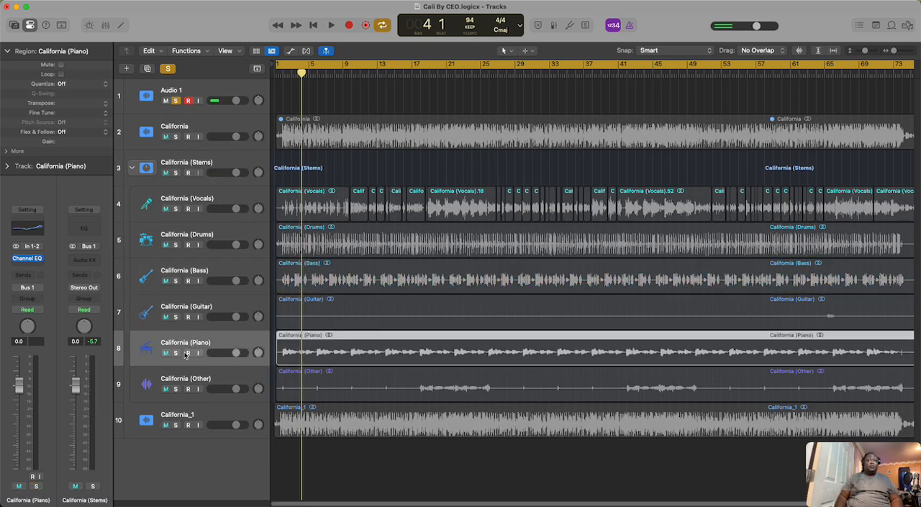
{"action": "left_click", "coordinate": [175, 352]}
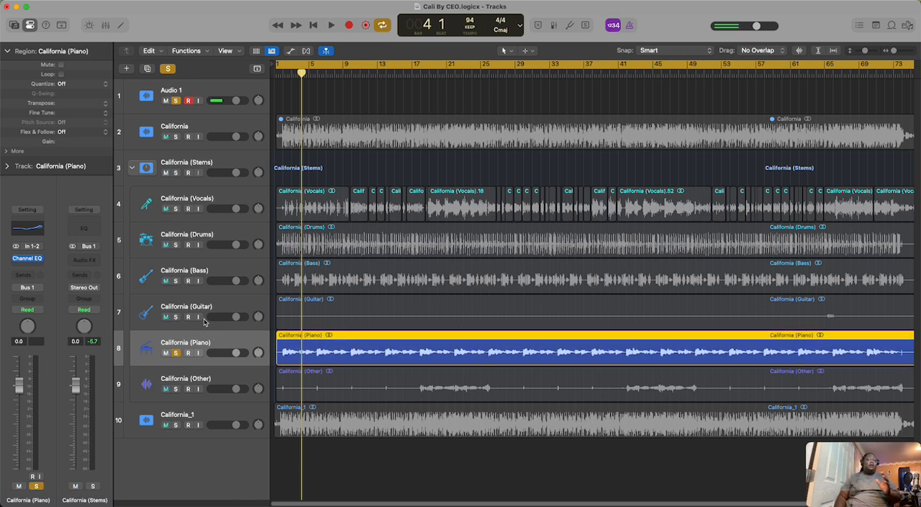
{"action": "left_click", "coordinate": [106, 25]}
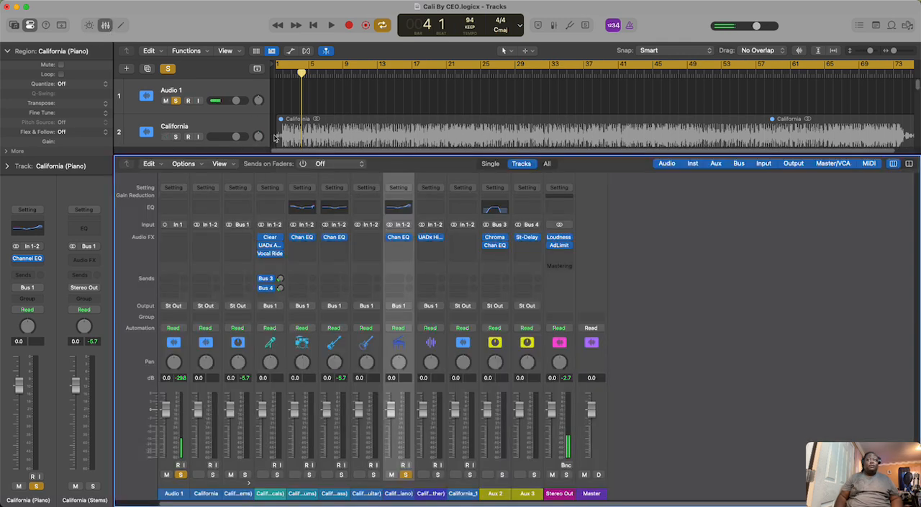
Step: Bypass the Channel EQ on California (Piano) and play a few bars of the unprocessed piano
{"action": "left_click", "coordinate": [389, 238]}
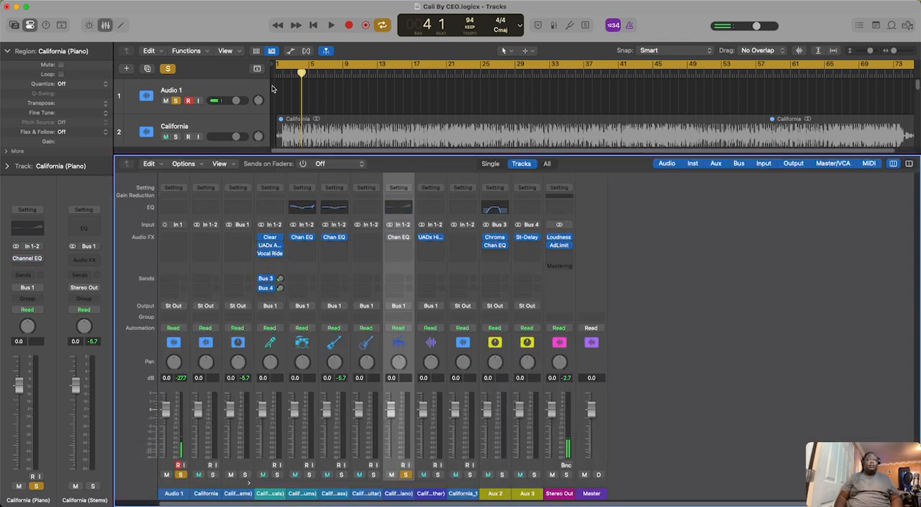
{"action": "left_click", "coordinate": [105, 26]}
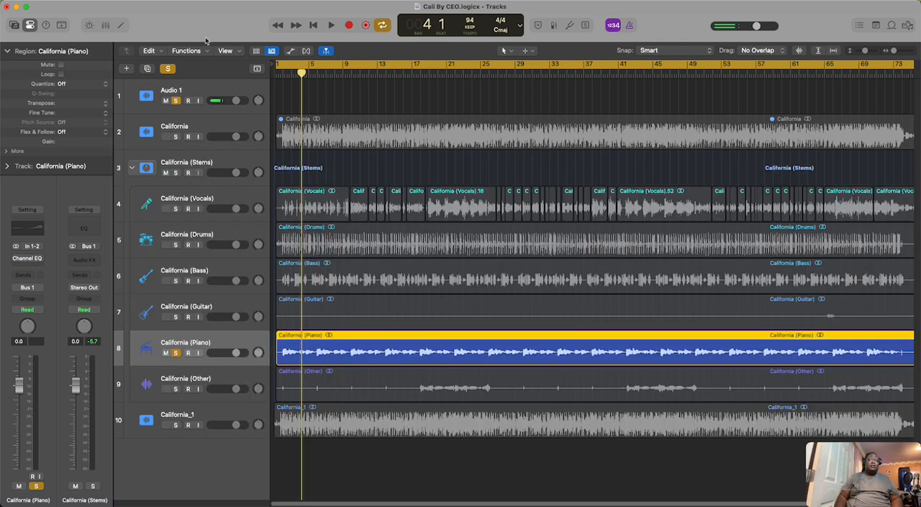
{"action": "left_click", "coordinate": [331, 26]}
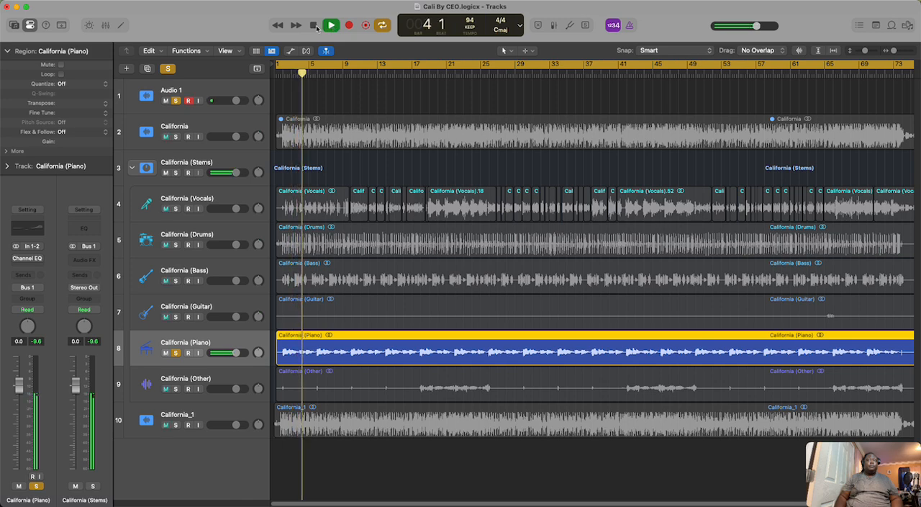
{"action": "left_click", "coordinate": [314, 25]}
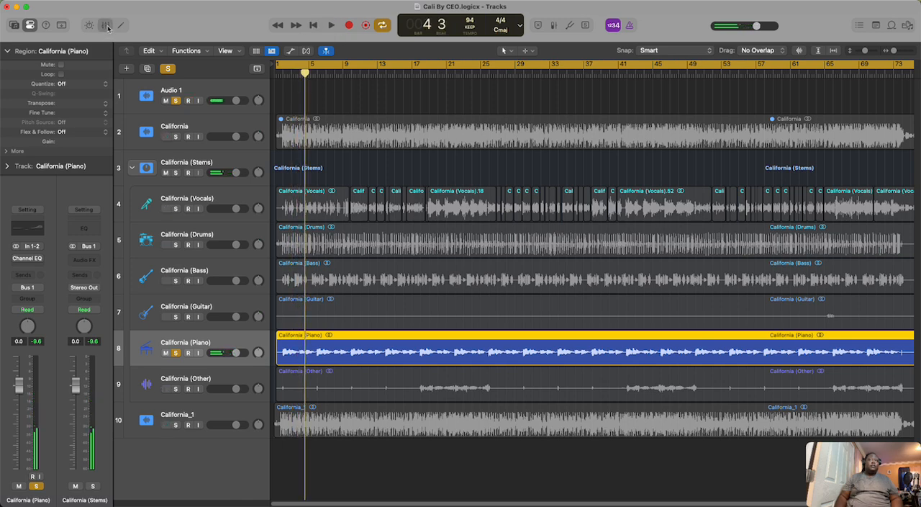
Step: Re-enable the Channel EQ on California (Piano) and inspect its Piano Bright EQ curve
{"action": "left_click", "coordinate": [106, 26]}
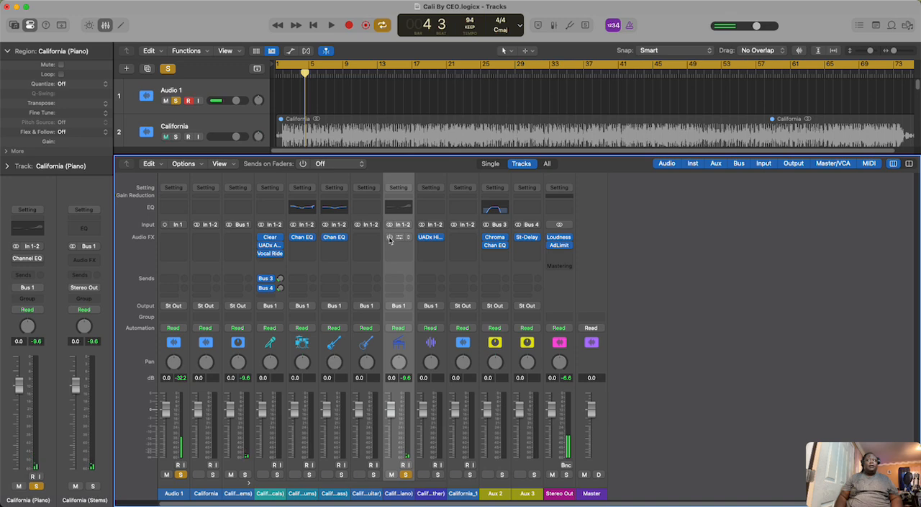
{"action": "left_click", "coordinate": [390, 237]}
{"action": "left_click", "coordinate": [402, 241]}
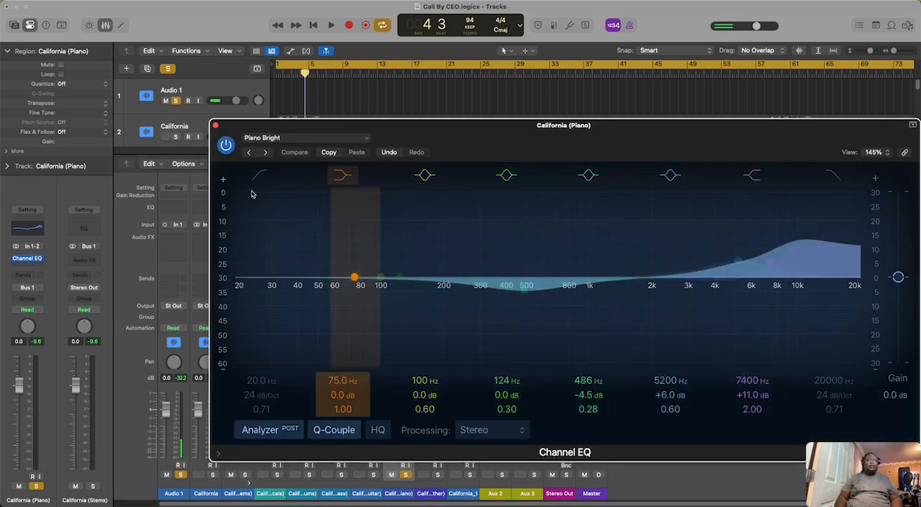
{"action": "left_click", "coordinate": [214, 126]}
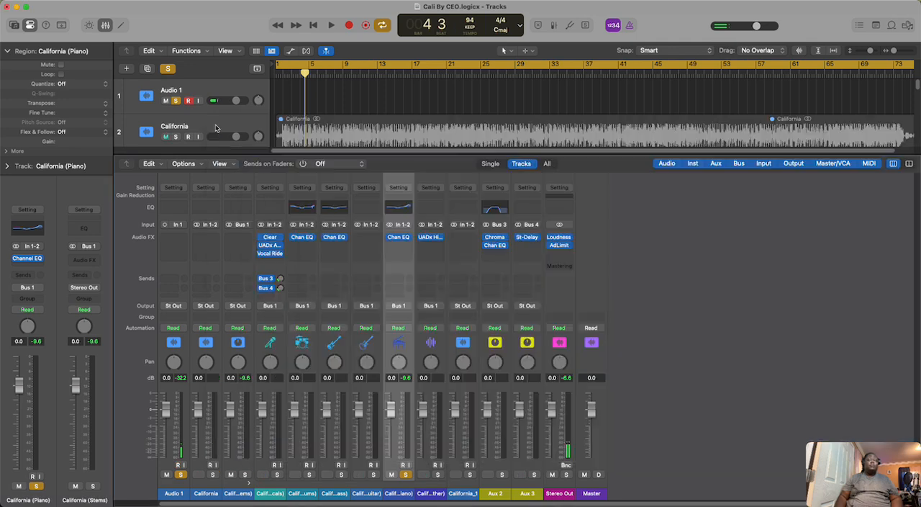
Step: Play a few bars of the equalized California (Piano) stem, checking its level in the mixer, and stop playback
{"action": "left_click", "coordinate": [106, 25]}
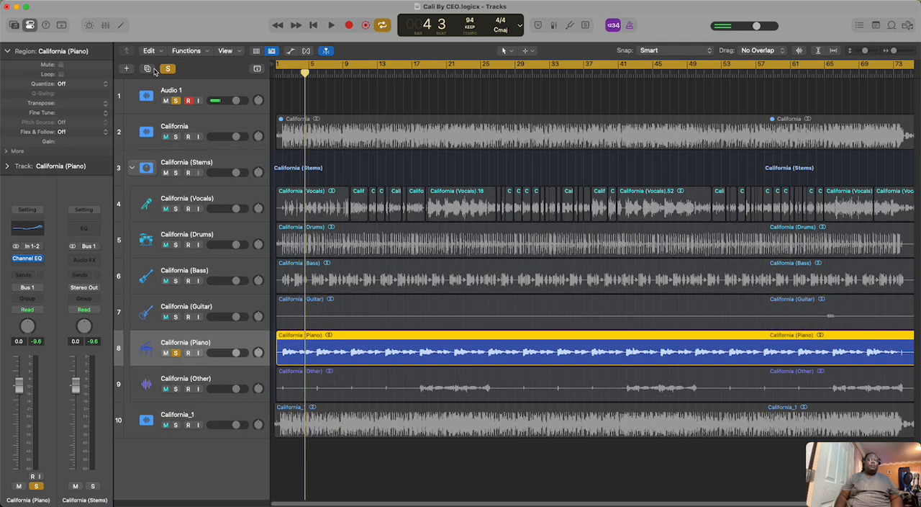
{"action": "left_click", "coordinate": [332, 26]}
{"action": "left_click", "coordinate": [106, 25]}
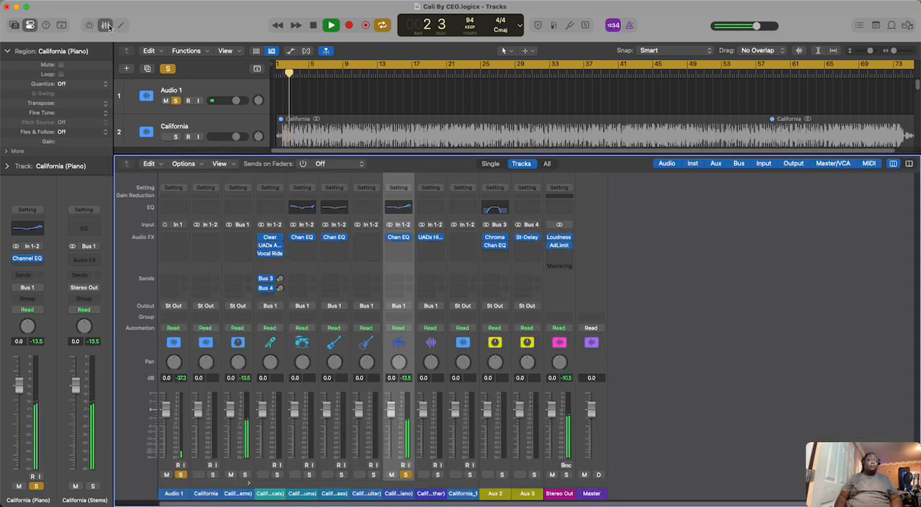
{"action": "left_click", "coordinate": [107, 25]}
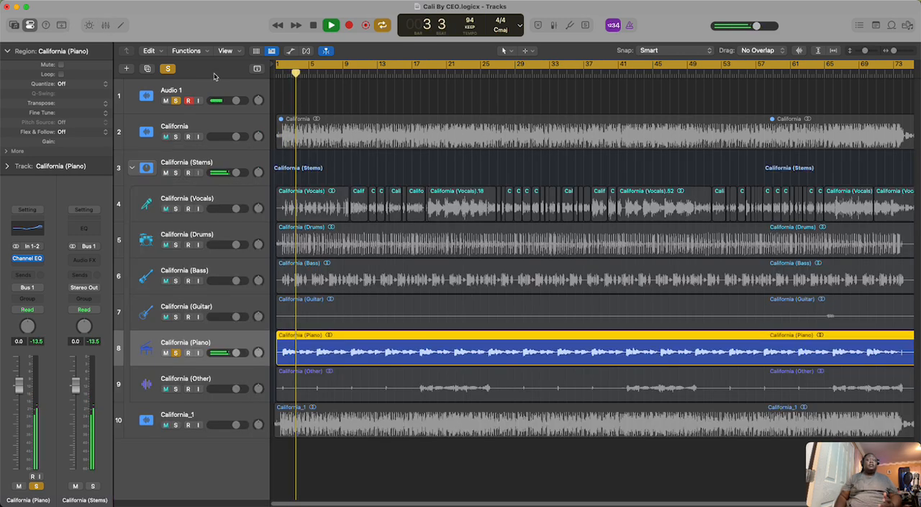
{"action": "left_click", "coordinate": [315, 26]}
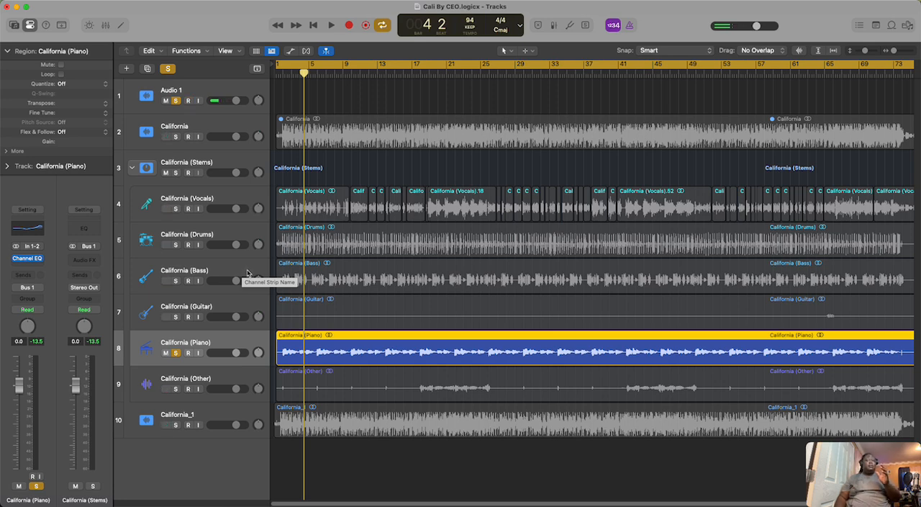
Step: Move the solo from California (Piano) to the California (Other) track and show its channel strip in the mixer
{"action": "left_click", "coordinate": [176, 352]}
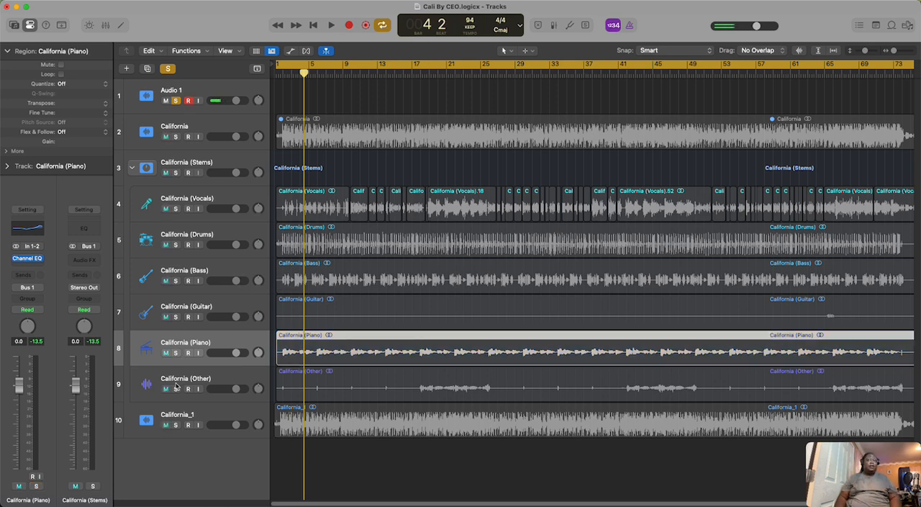
{"action": "left_click", "coordinate": [176, 389]}
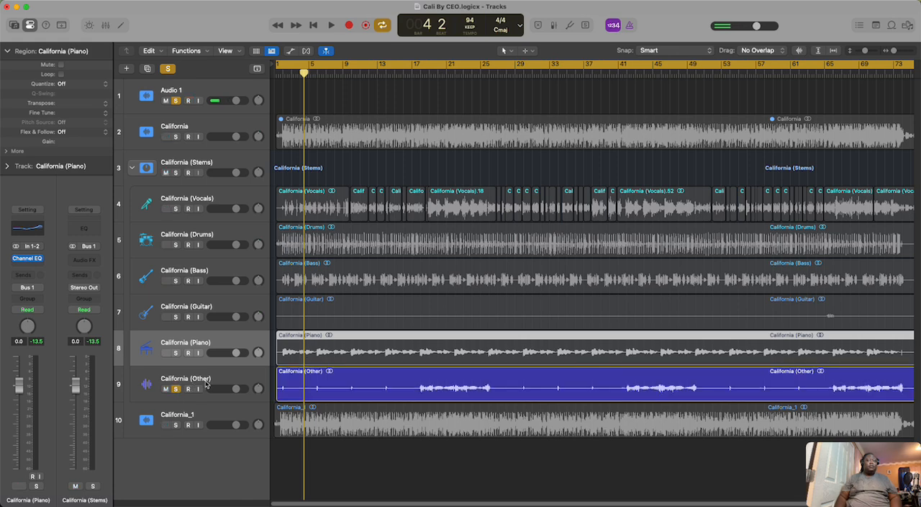
{"action": "left_click", "coordinate": [207, 384]}
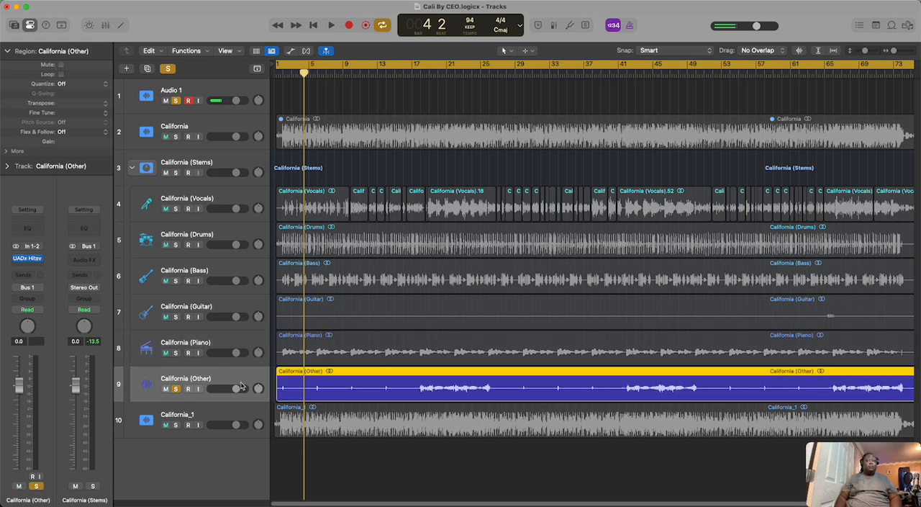
{"action": "left_click", "coordinate": [106, 25]}
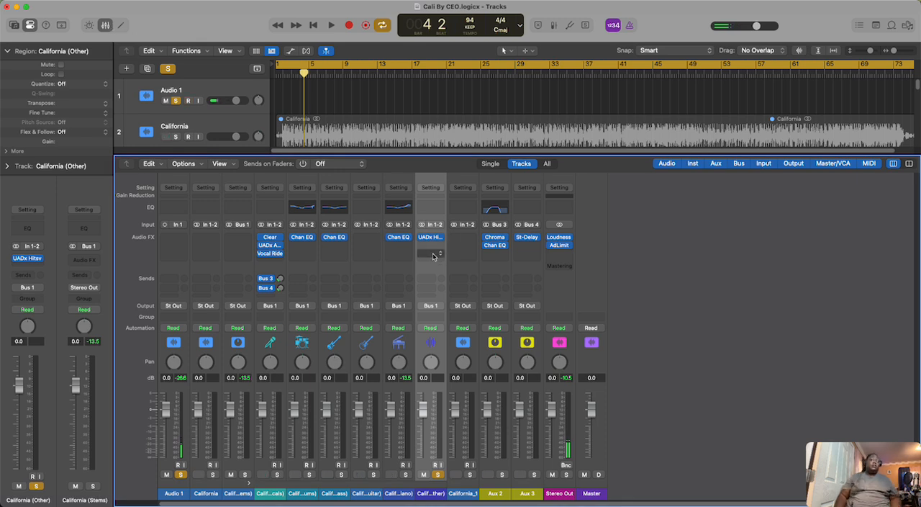
Step: Inspect the Female Vocal EQ preset in UADx Hitsville EQ on California (Other) and bypass the plug-in
{"action": "mouse_move", "coordinate": [433, 240]}
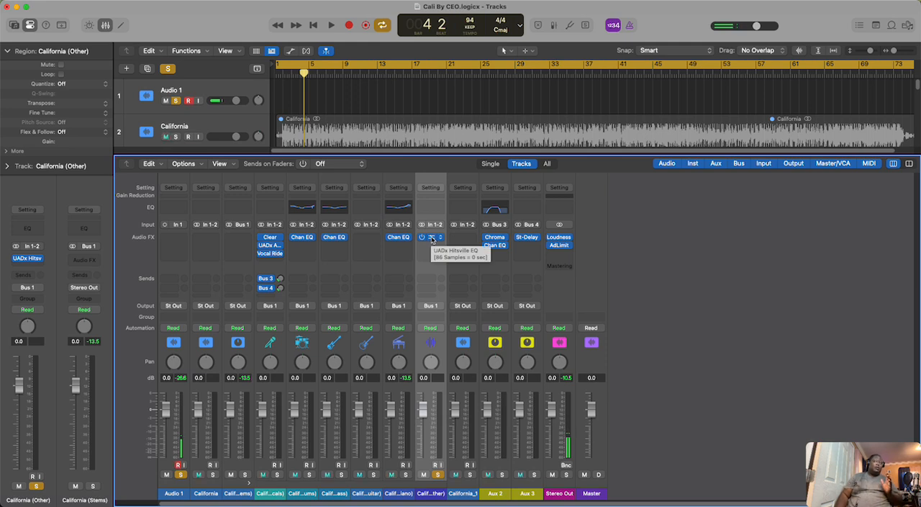
{"action": "left_click", "coordinate": [432, 238]}
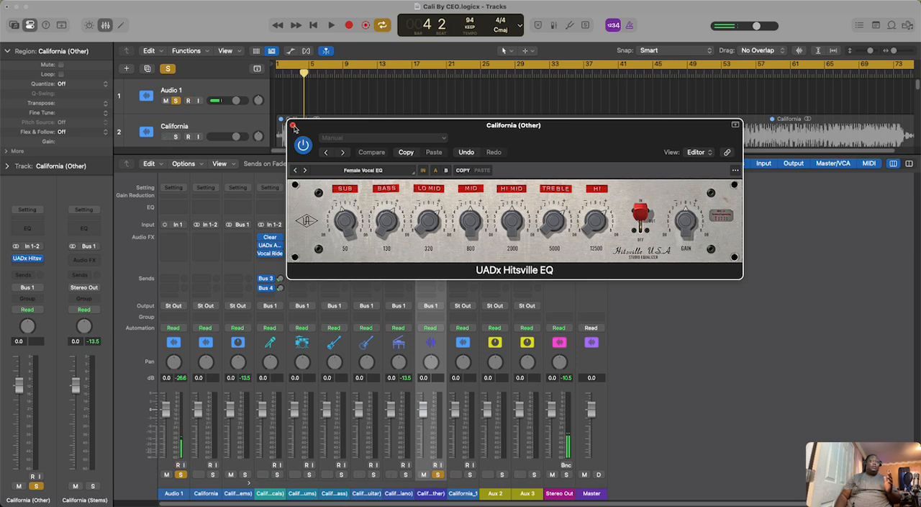
{"action": "left_click", "coordinate": [293, 126]}
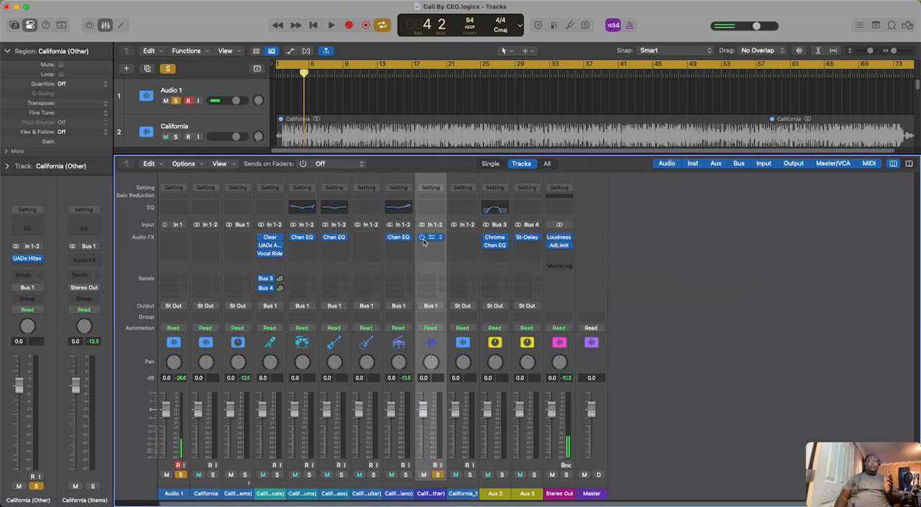
Step: Play the unprocessed California (Other) stem, jumping ahead to its louder section around bar 18, and stop playback
{"action": "left_click", "coordinate": [331, 26]}
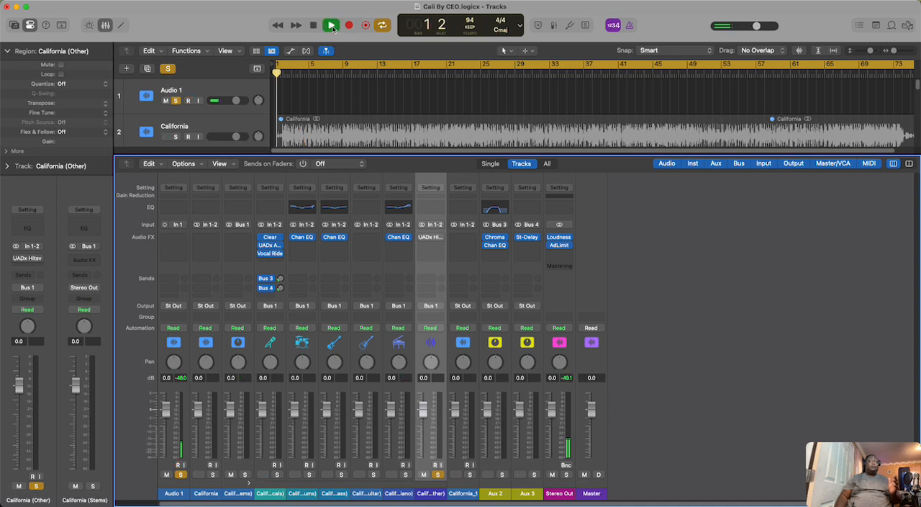
{"action": "left_click", "coordinate": [105, 26]}
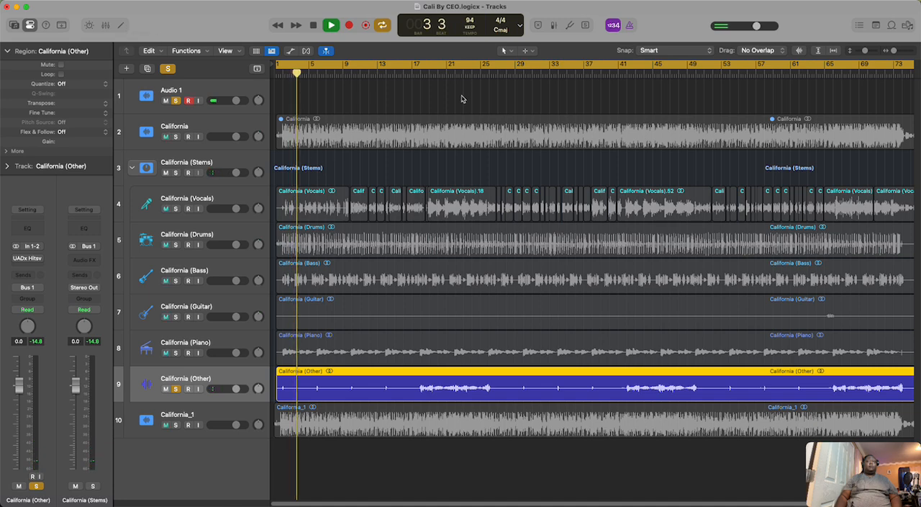
{"action": "left_click", "coordinate": [427, 76]}
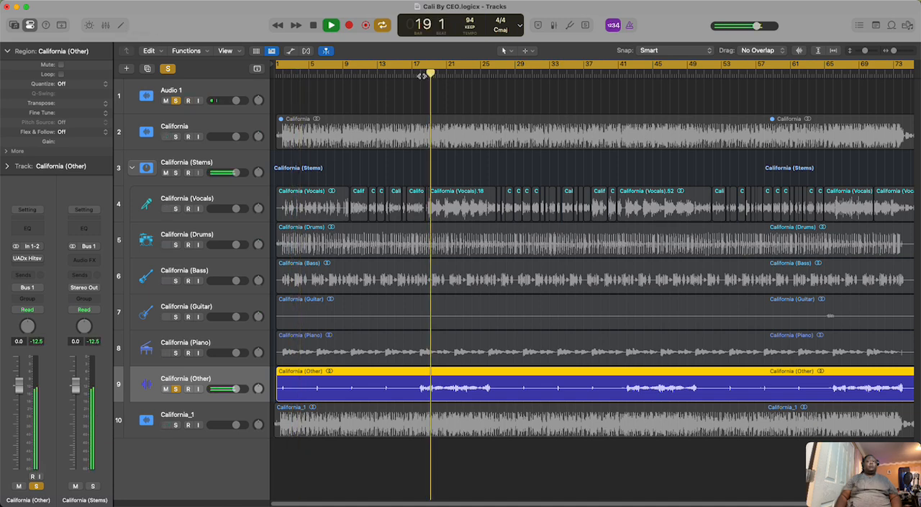
{"action": "left_click", "coordinate": [423, 77]}
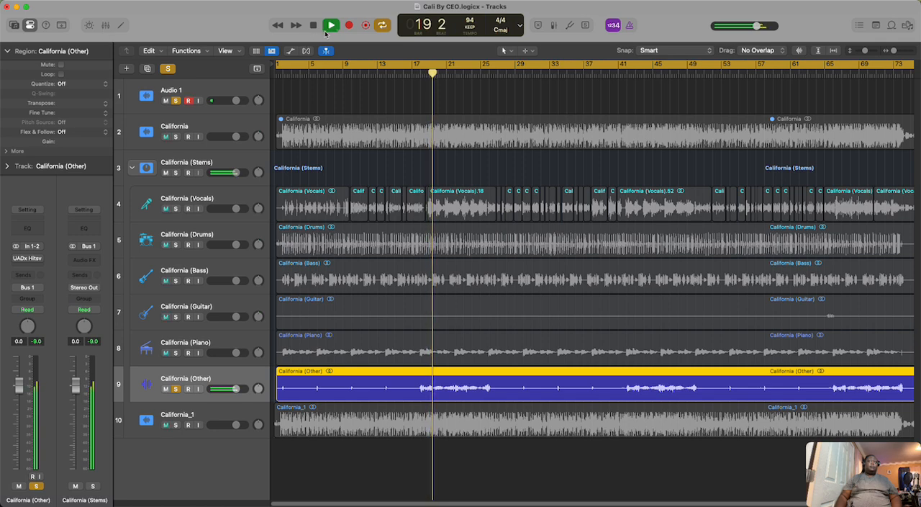
{"action": "key", "text": "space"}
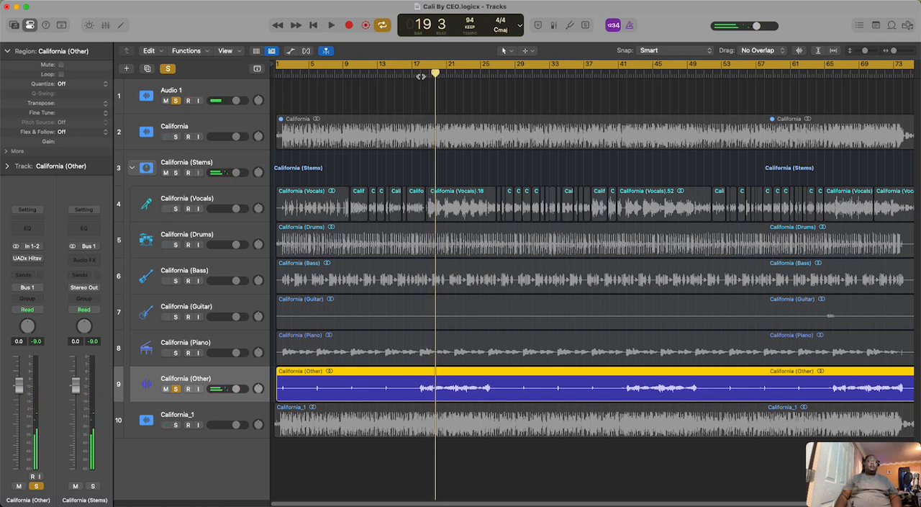
Step: Turn off cycle mode, re-enable UADx Hitsville EQ on California (Other), and play the equalized stem from bar 18
{"action": "left_click", "coordinate": [420, 76]}
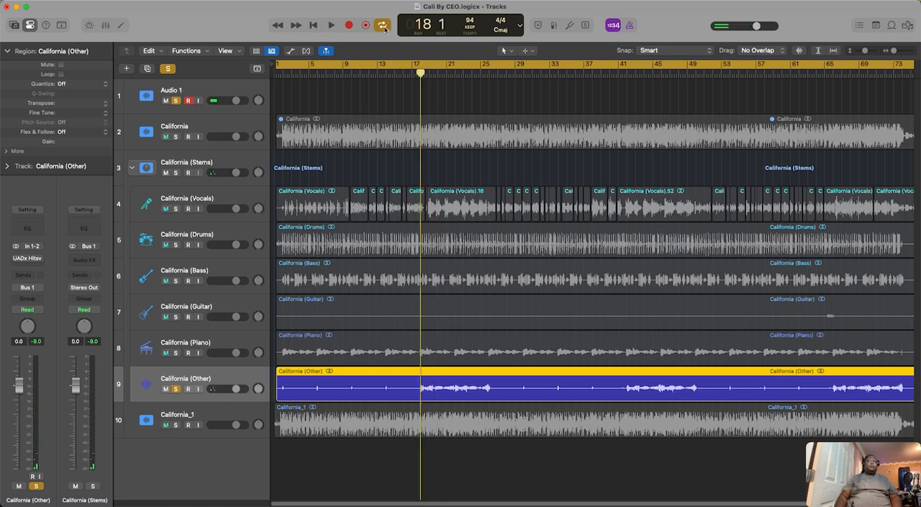
{"action": "key", "text": "c"}
{"action": "left_click", "coordinate": [105, 26]}
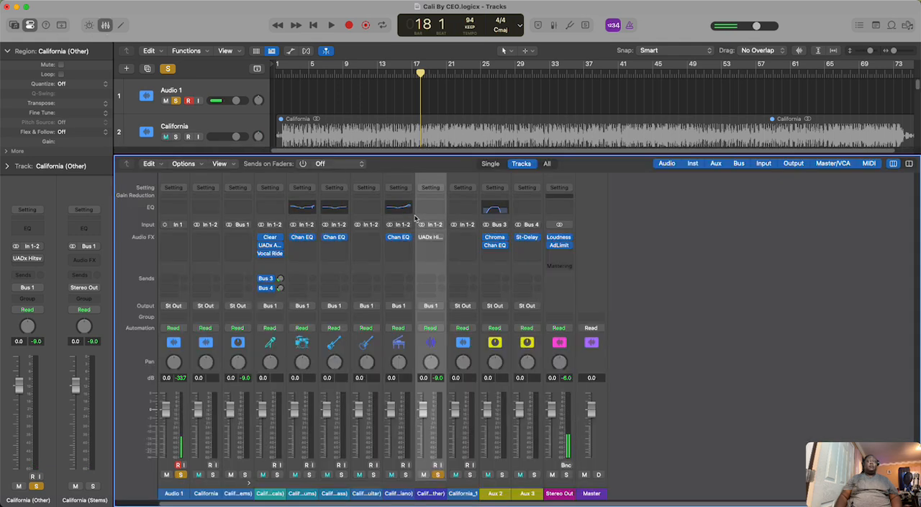
{"action": "left_click", "coordinate": [332, 25]}
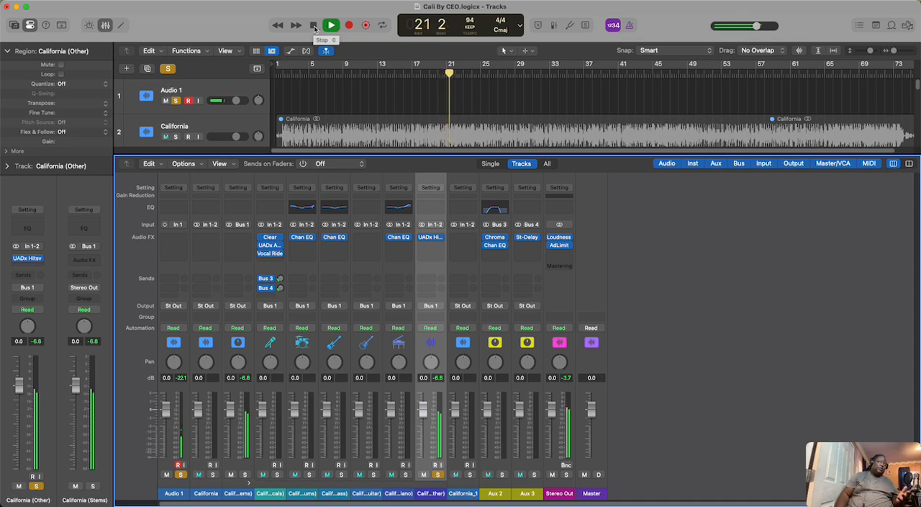
{"action": "left_click", "coordinate": [315, 25]}
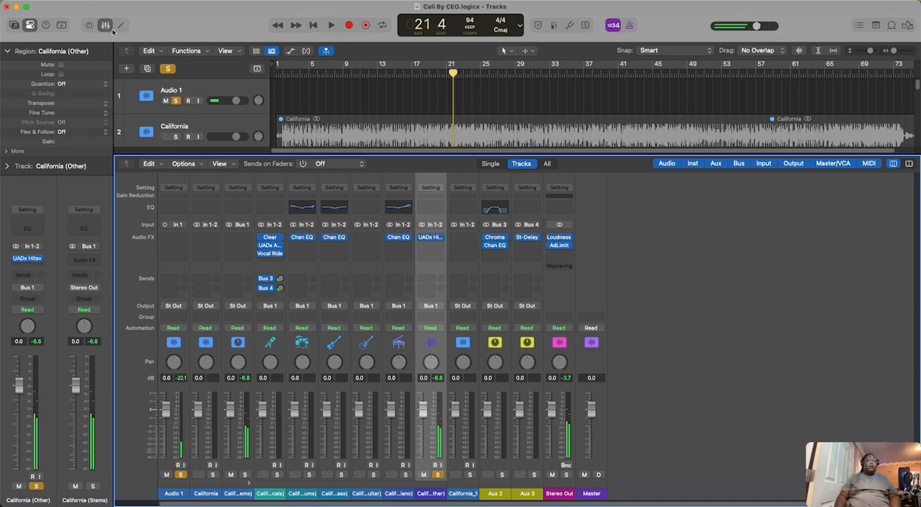
Step: Solo the California Drums, Bass, Guitar and Piano tracks together with the soloed California (Other) track
{"action": "left_click", "coordinate": [106, 26]}
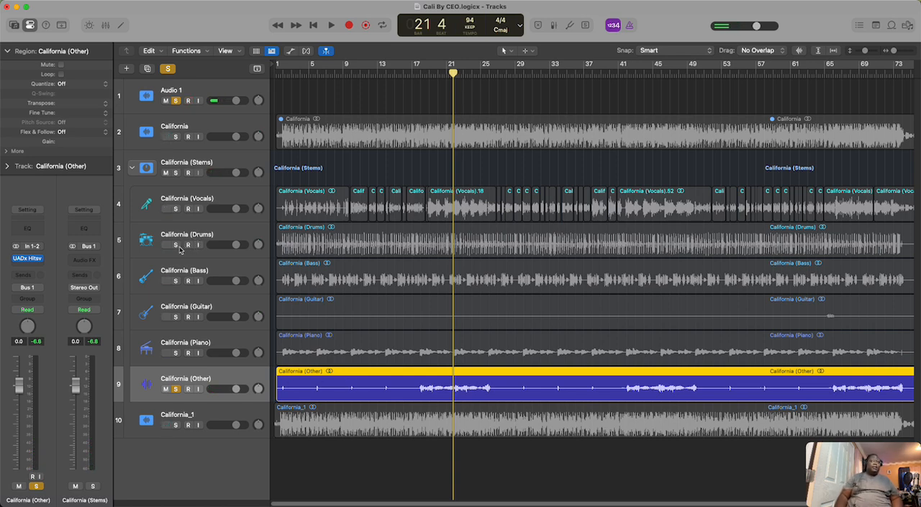
{"action": "left_click", "coordinate": [177, 246]}
{"action": "left_click", "coordinate": [177, 281]}
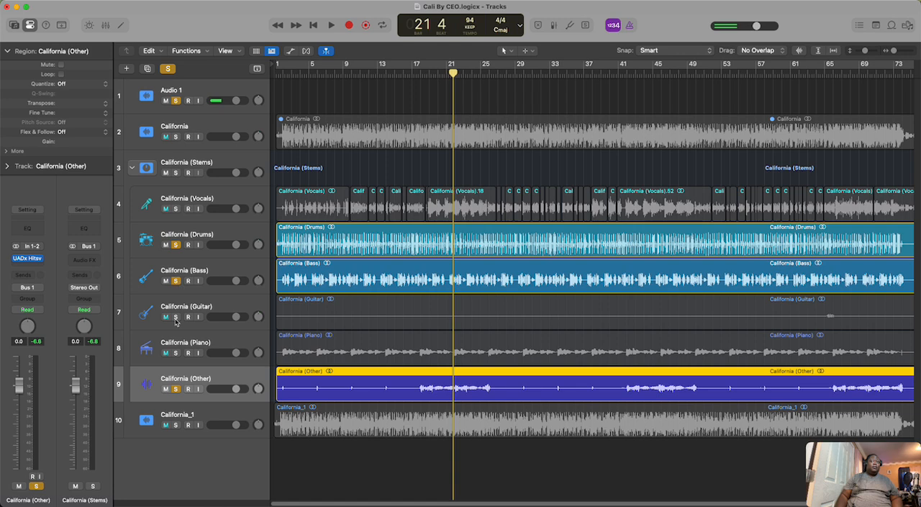
{"action": "left_click", "coordinate": [176, 317]}
{"action": "left_click", "coordinate": [175, 353]}
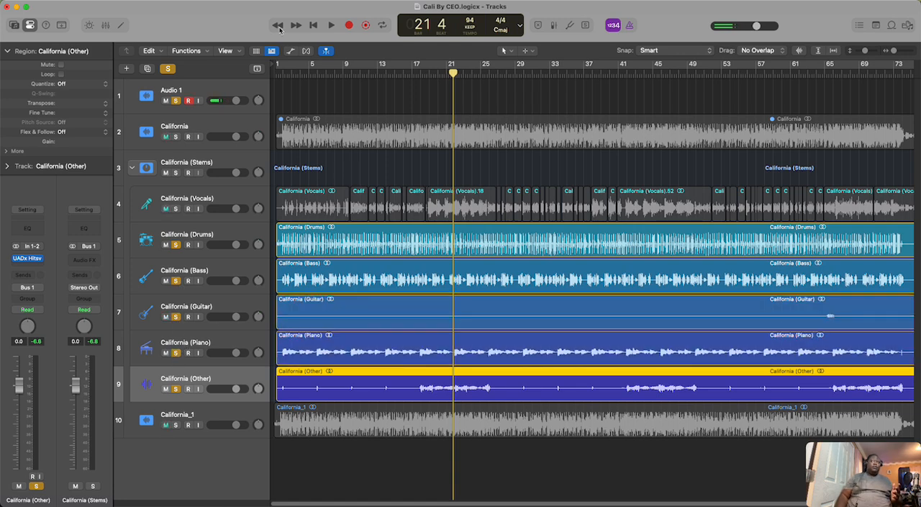
Step: Play the soloed instrumental stems together from the start of the song to about bar 6
{"action": "left_click", "coordinate": [315, 26]}
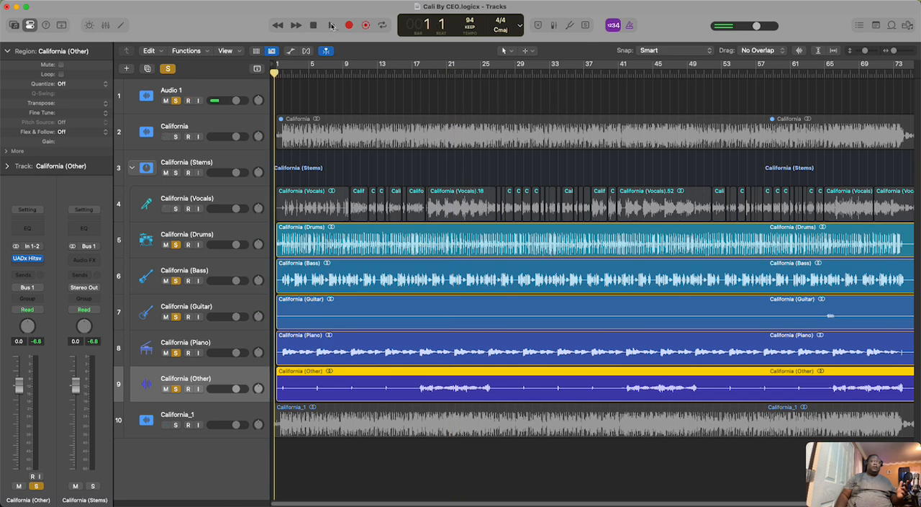
{"action": "left_click", "coordinate": [332, 26]}
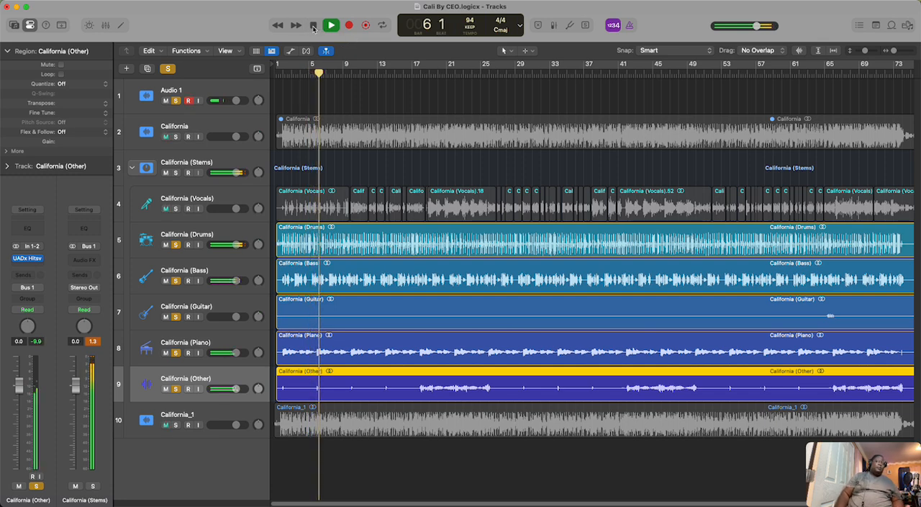
{"action": "left_click", "coordinate": [314, 26]}
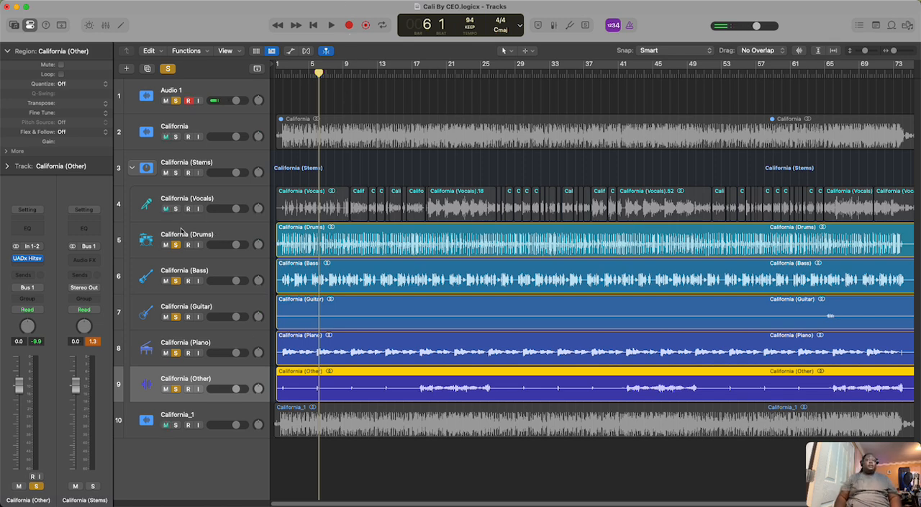
Step: Remove the solo from all five instrumental stems, then solo and select the California (Vocals) track
{"action": "left_click_drag", "start_coordinate": [176, 246], "coordinate": [160, 380]}
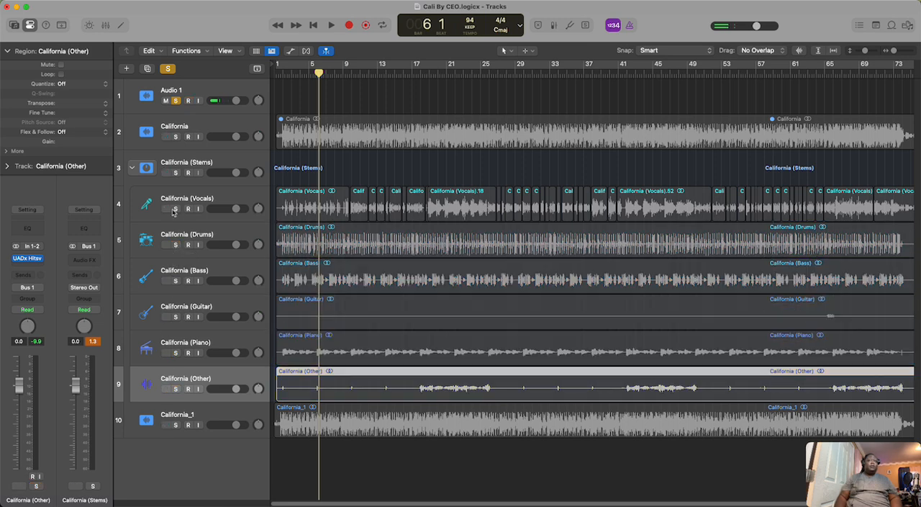
{"action": "left_click", "coordinate": [175, 209]}
{"action": "left_click", "coordinate": [224, 202]}
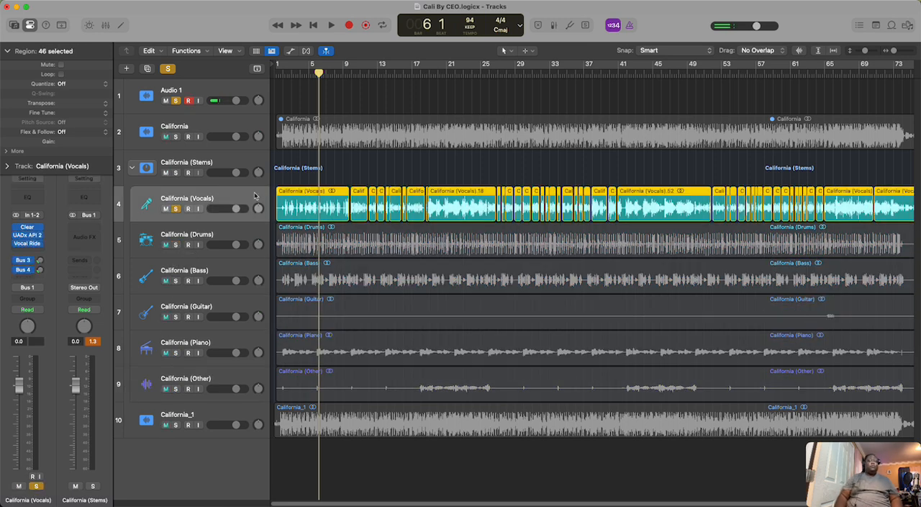
Step: Bypass Clear, UADx API 2, Vocal Ride and both sends on California (Vocals), and play the dry vocals from bar 1 to about bar 7
{"action": "left_click", "coordinate": [105, 25]}
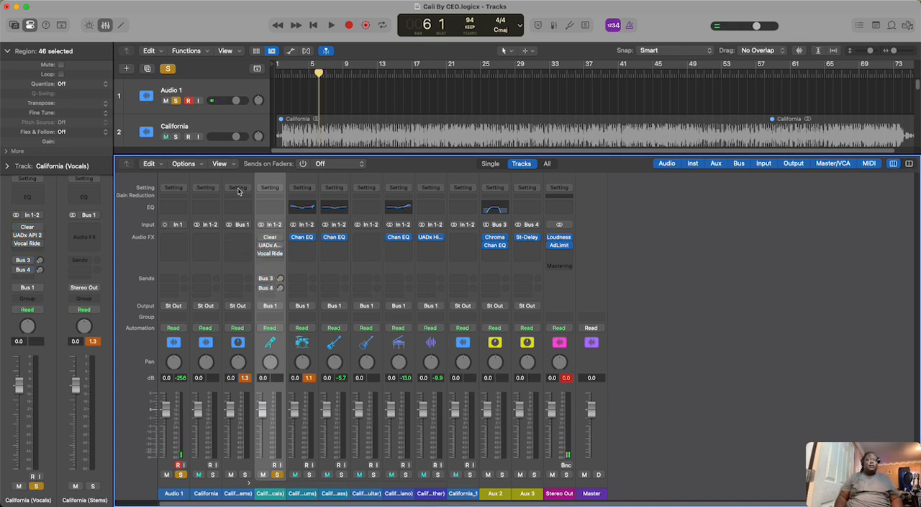
{"action": "left_click", "coordinate": [106, 27]}
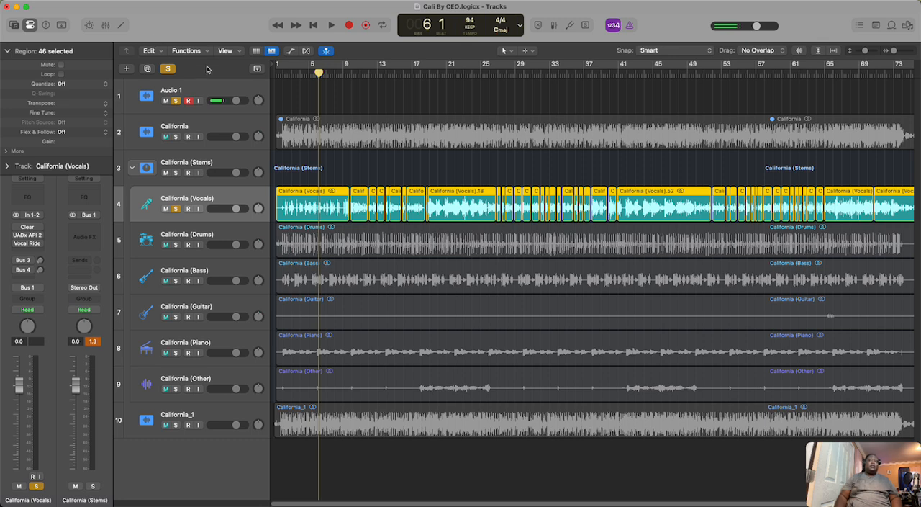
{"action": "left_click", "coordinate": [280, 73]}
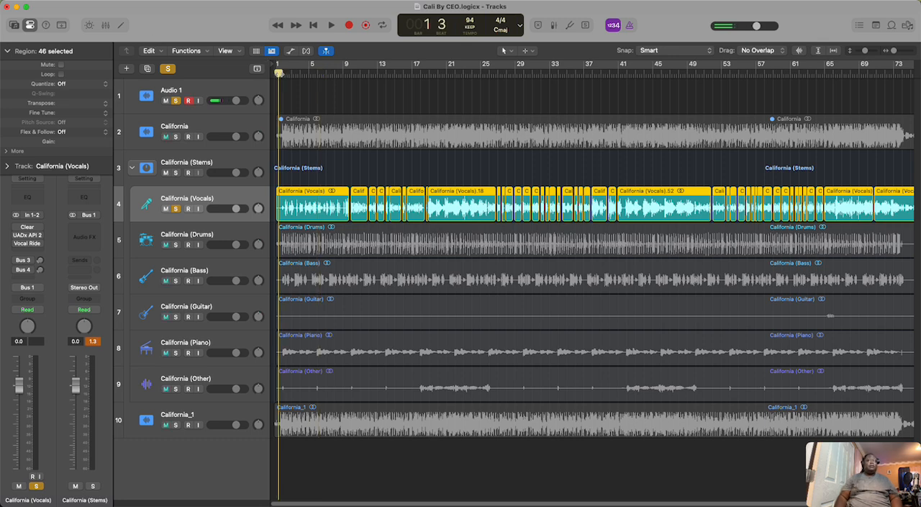
{"action": "left_click", "coordinate": [331, 26]}
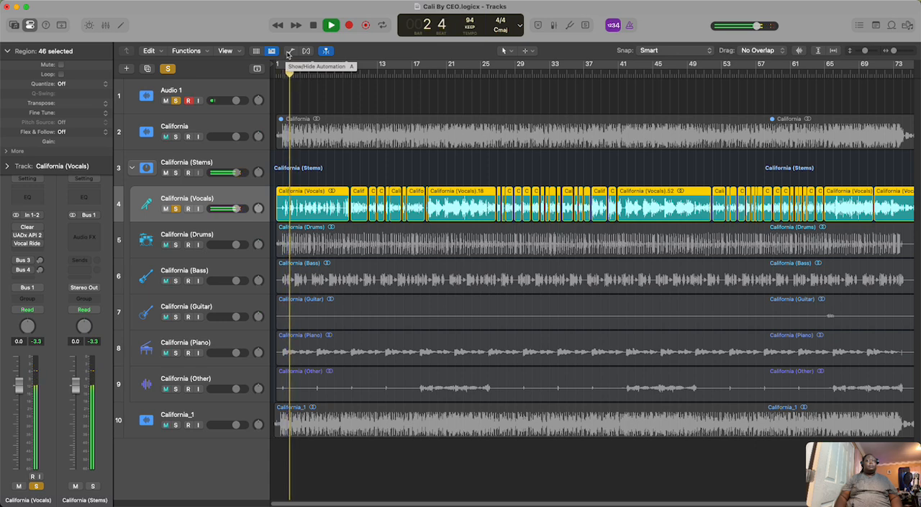
{"action": "left_click", "coordinate": [315, 25]}
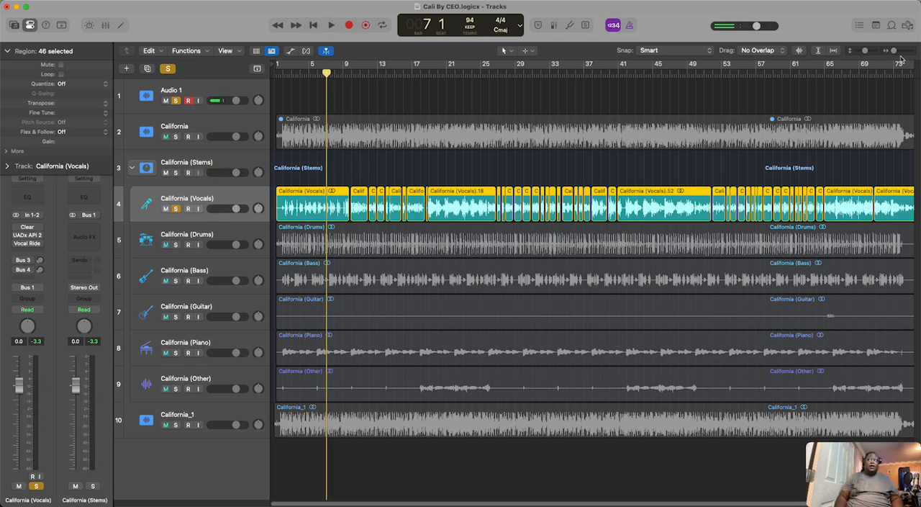
Step: Open California (Vocals) in the audio track editor at the gap in bar 9, just before the California (Vocals).2 region
{"action": "left_click_drag", "start_coordinate": [894, 51], "coordinate": [893, 51]}
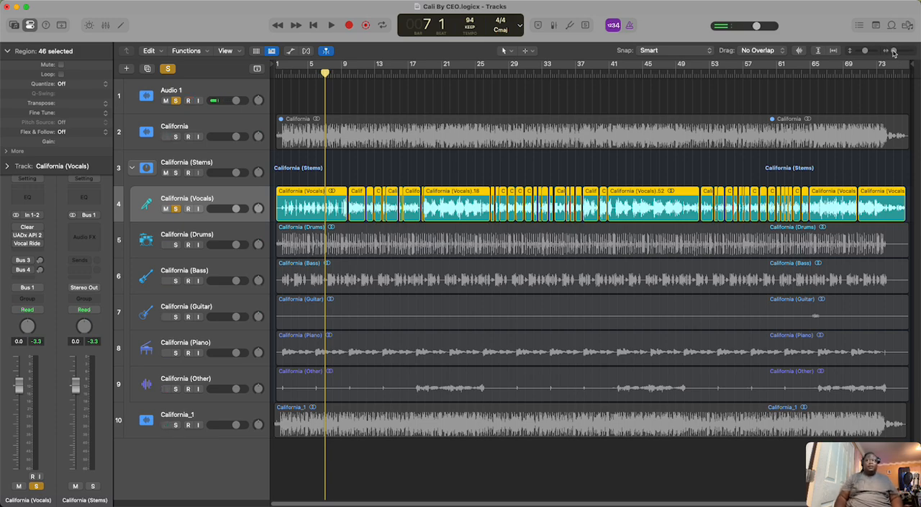
{"action": "left_click_drag", "start_coordinate": [894, 52], "coordinate": [898, 58]}
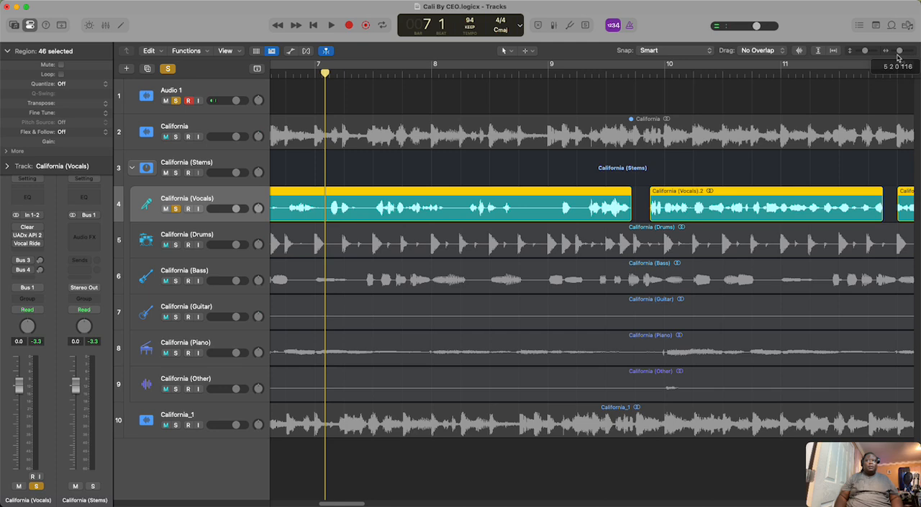
{"action": "left_click", "coordinate": [124, 28]}
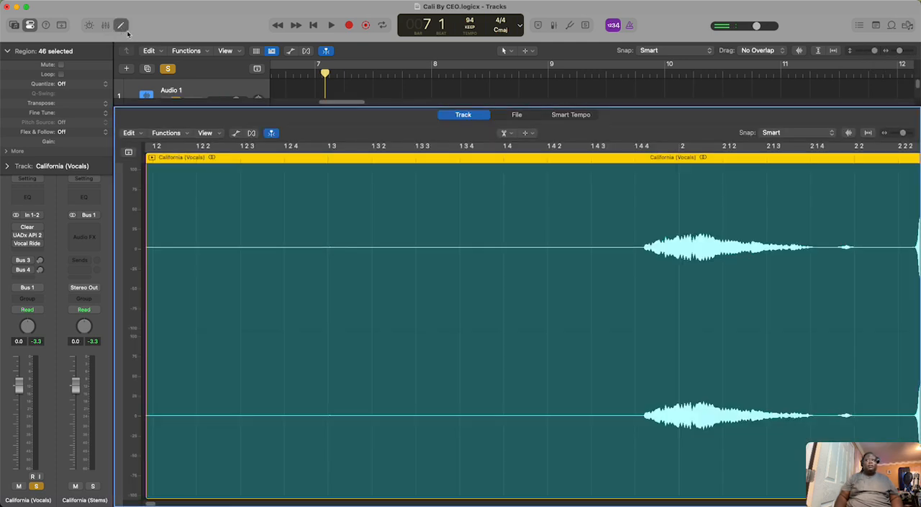
{"action": "left_click", "coordinate": [123, 27]}
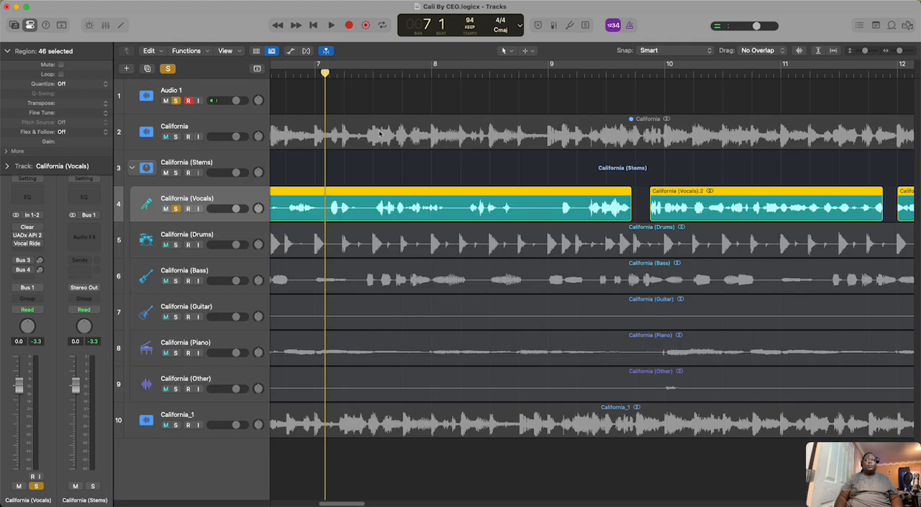
{"action": "left_click", "coordinate": [628, 76]}
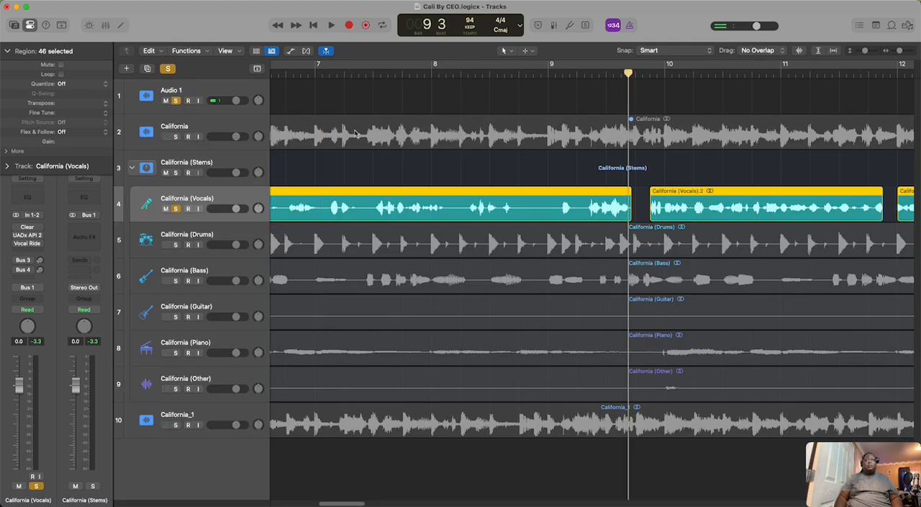
{"action": "left_click", "coordinate": [123, 27]}
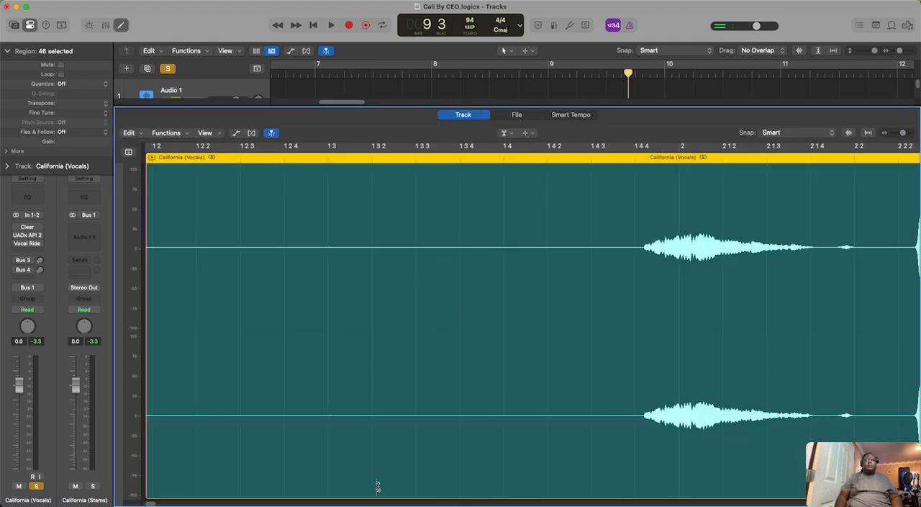
{"action": "mouse_move", "coordinate": [909, 135]}
{"action": "left_mouse_down"}
{"action": "mouse_move", "coordinate": [891, 141]}
{"action": "mouse_move", "coordinate": [909, 136]}
{"action": "left_mouse_up"}
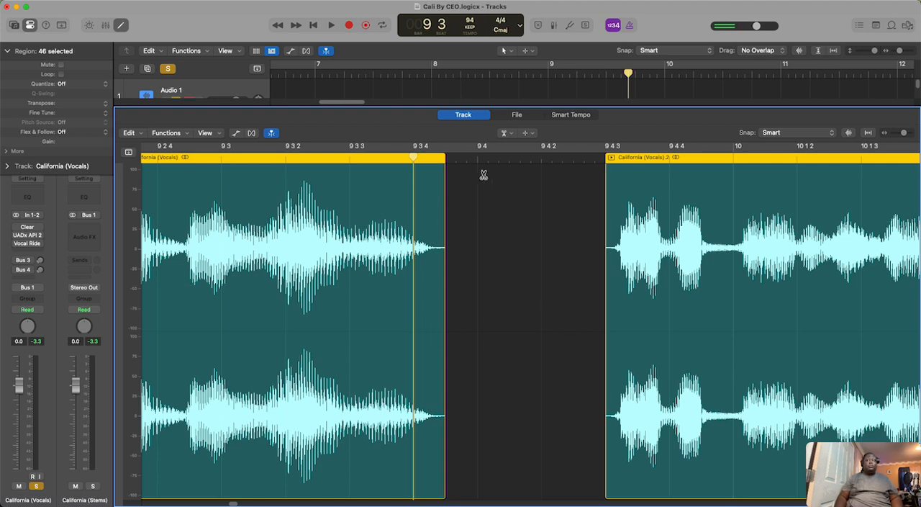
Step: With the Pointer Tool, extend the end of the first vocal region to the start of California (Vocals).2
{"action": "left_click", "coordinate": [506, 134]}
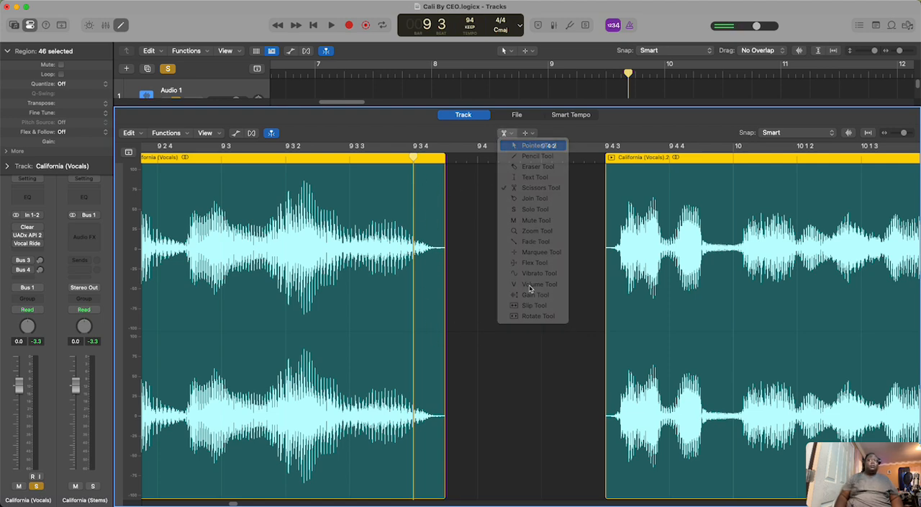
{"action": "left_click", "coordinate": [529, 144]}
{"action": "left_click_drag", "start_coordinate": [446, 479], "coordinate": [604, 479]}
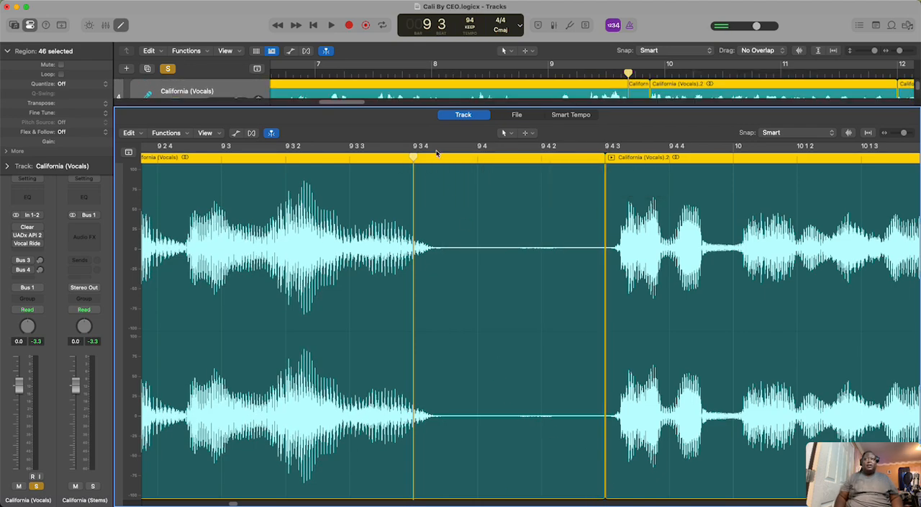
Step: Set a cycle range over the quiet passage between the two vocal phrases in bar 9 and play it as a loop
{"action": "left_click_drag", "start_coordinate": [435, 150], "coordinate": [602, 153]}
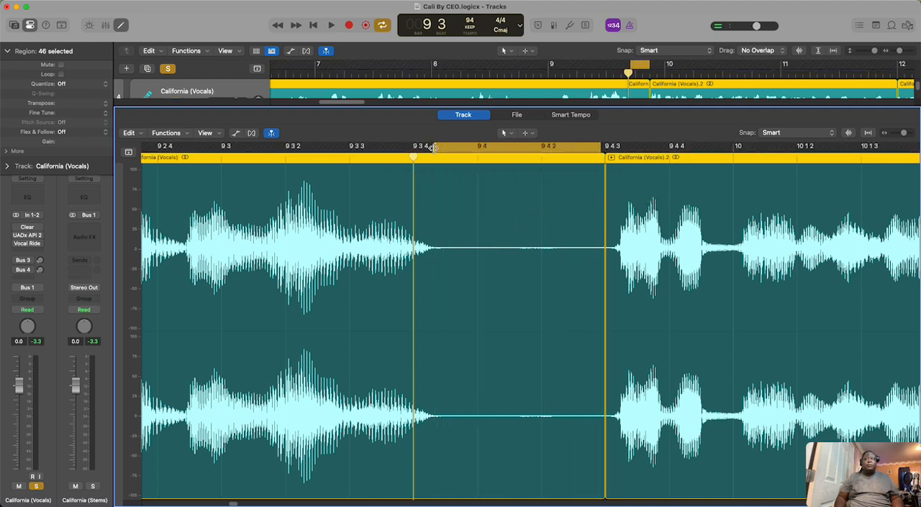
{"action": "left_click_drag", "start_coordinate": [434, 146], "coordinate": [442, 147]}
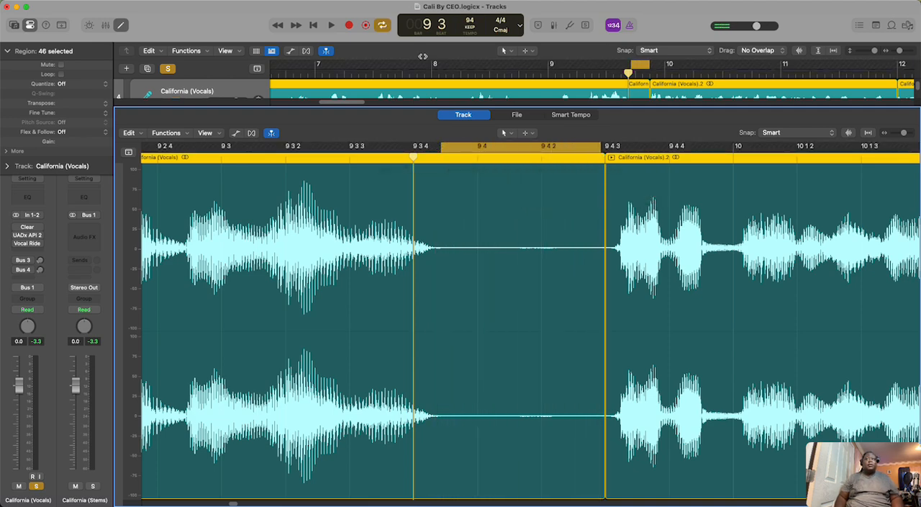
{"action": "left_click", "coordinate": [330, 26]}
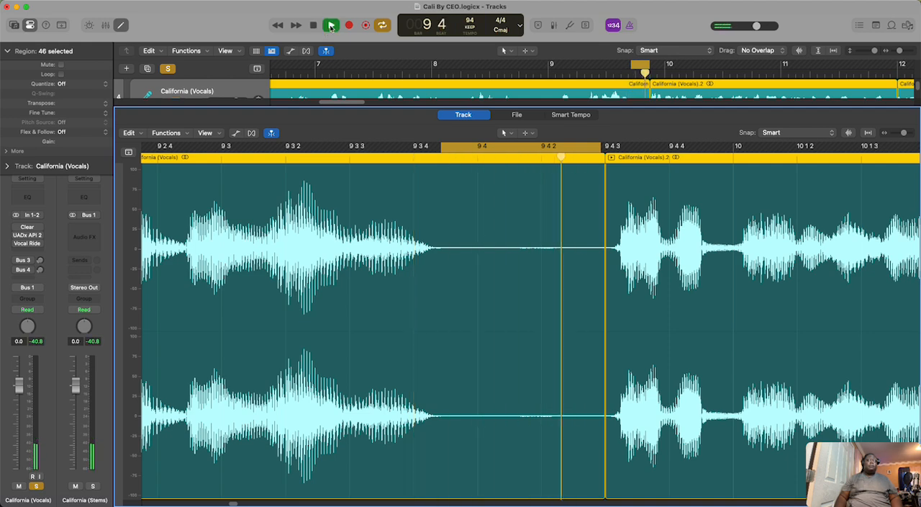
{"action": "left_click", "coordinate": [325, 29]}
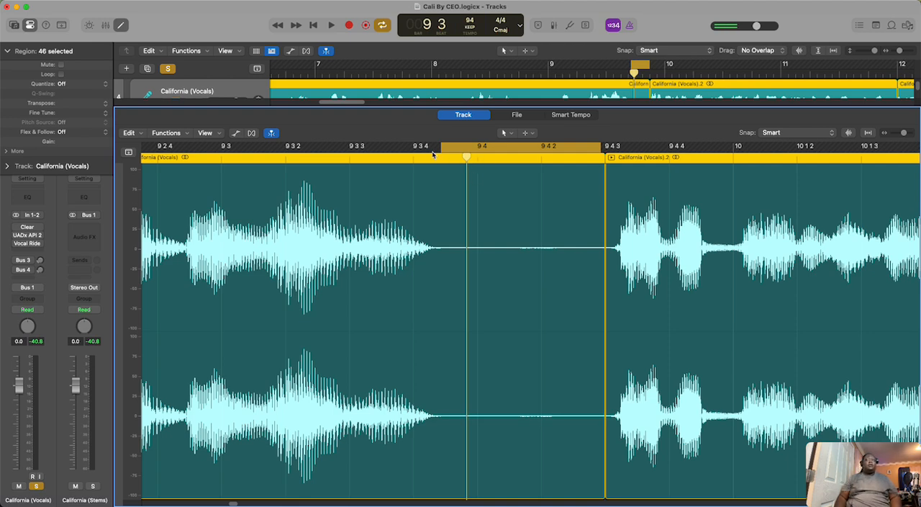
Step: Split the vocal region with the Scissors Tool where the first phrase ends, and delete the quiet piece before California (Vocals).2
{"action": "left_click", "coordinate": [504, 133]}
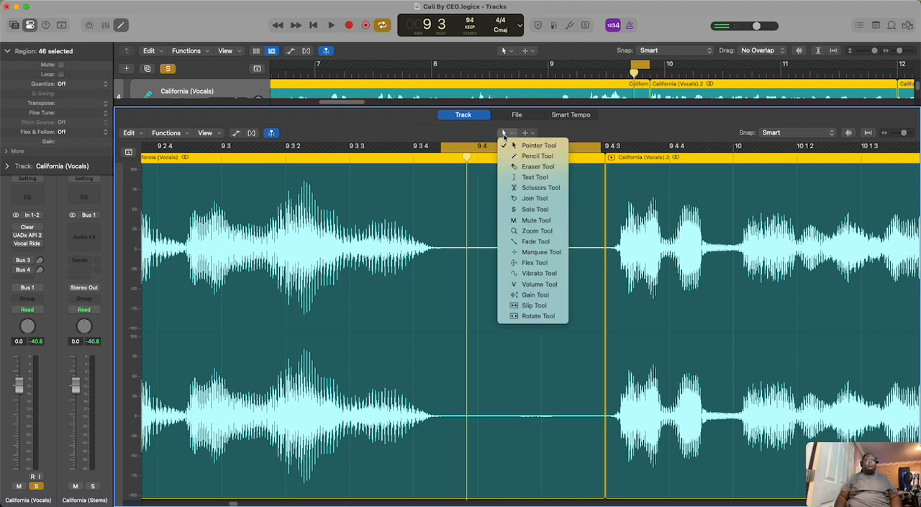
{"action": "left_click", "coordinate": [472, 250]}
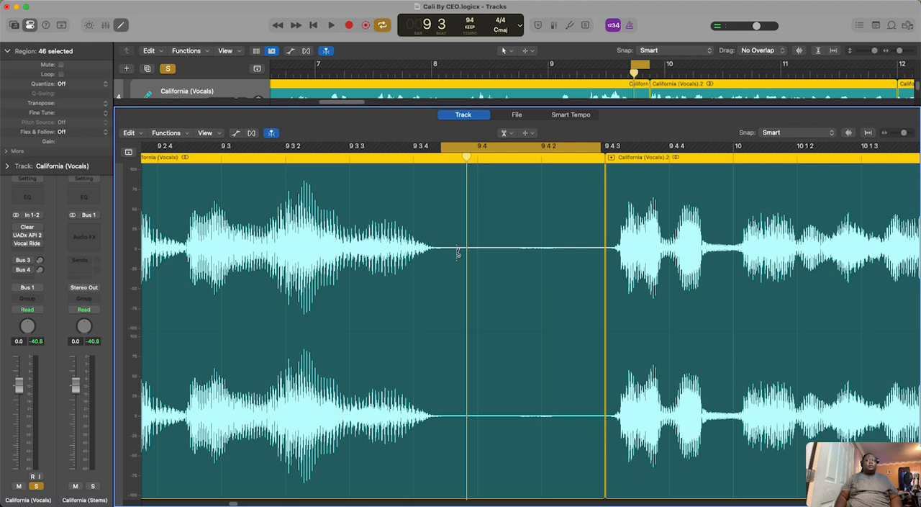
{"action": "left_click", "coordinate": [452, 251]}
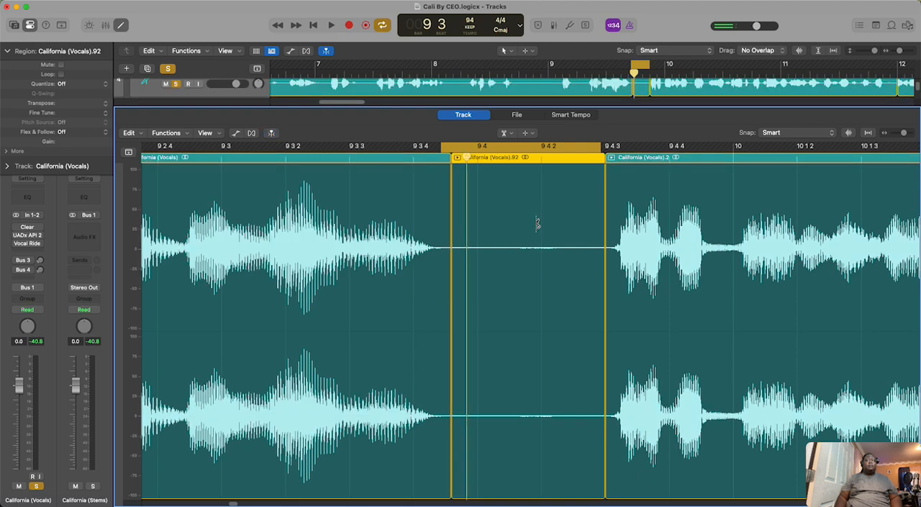
{"action": "right_click", "coordinate": [537, 224]}
{"action": "left_click", "coordinate": [545, 220]}
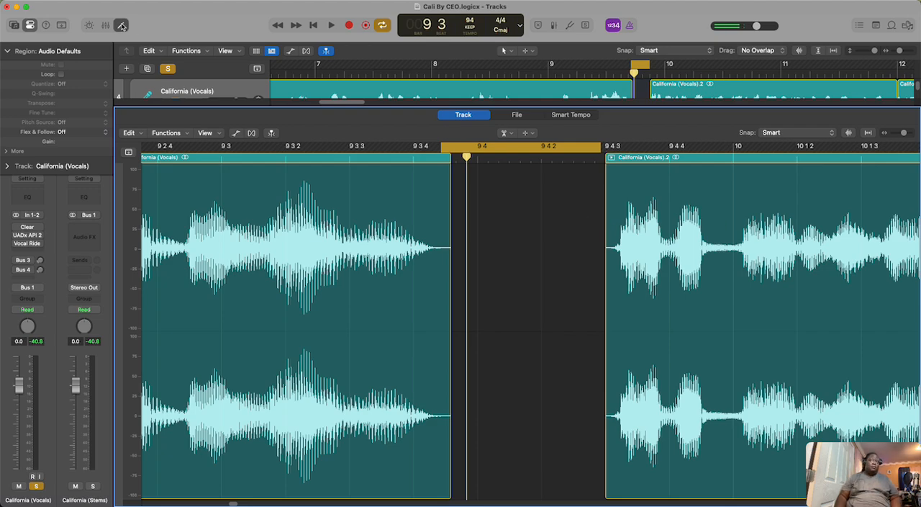
Step: Close the audio editor, select all California (Vocals) regions in the arrangement, and expand their additional region parameters with the fade settings
{"action": "left_click", "coordinate": [121, 26]}
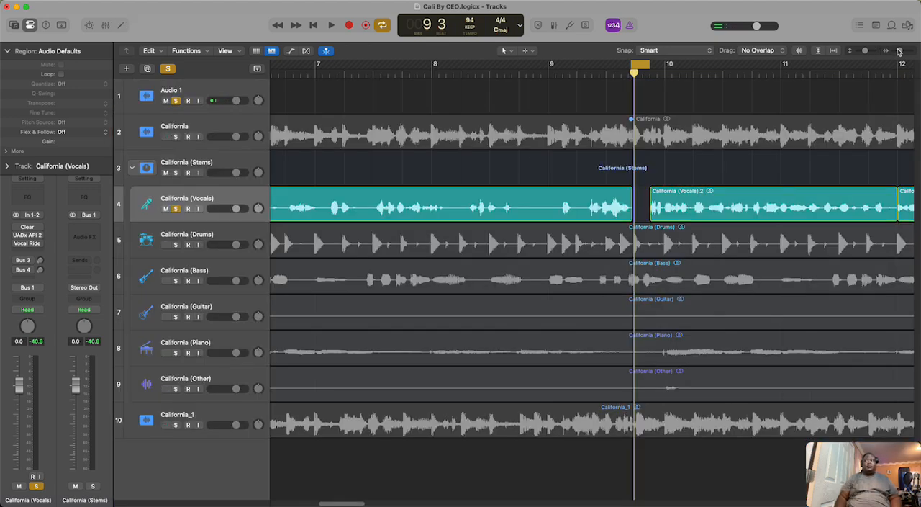
{"action": "left_click_drag", "start_coordinate": [899, 51], "coordinate": [893, 52]}
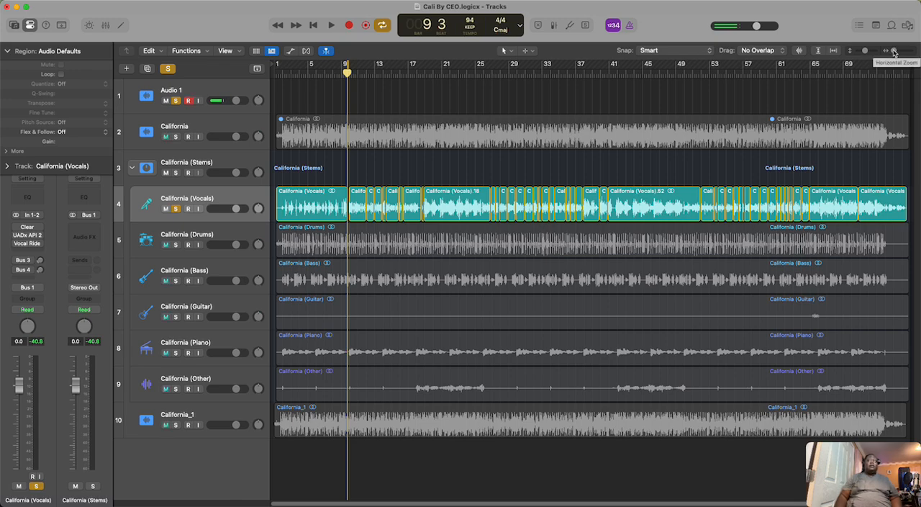
{"action": "left_click_drag", "start_coordinate": [894, 52], "coordinate": [892, 57]}
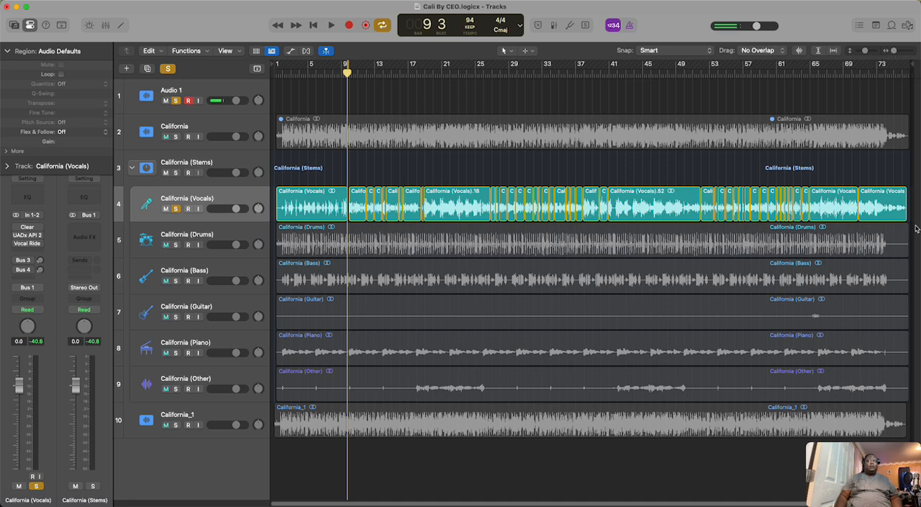
{"action": "left_click_drag", "start_coordinate": [909, 171], "coordinate": [316, 215]}
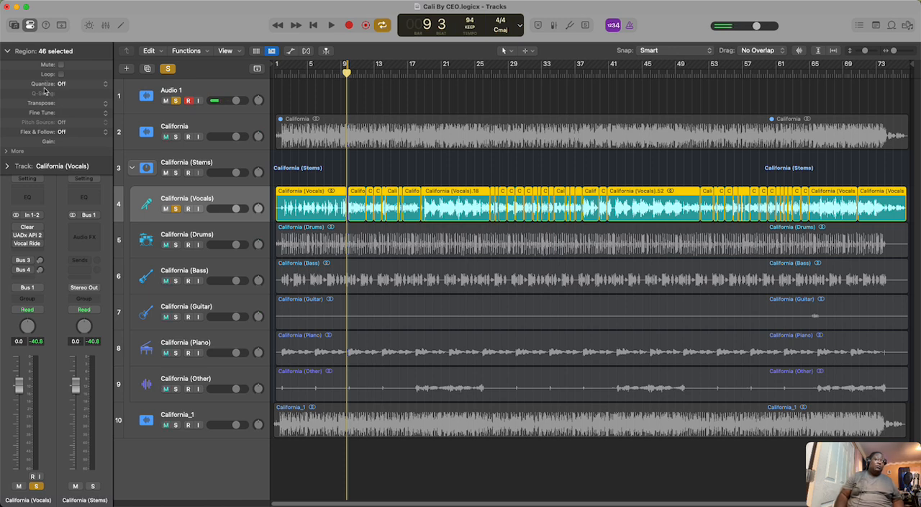
{"action": "left_click", "coordinate": [6, 151]}
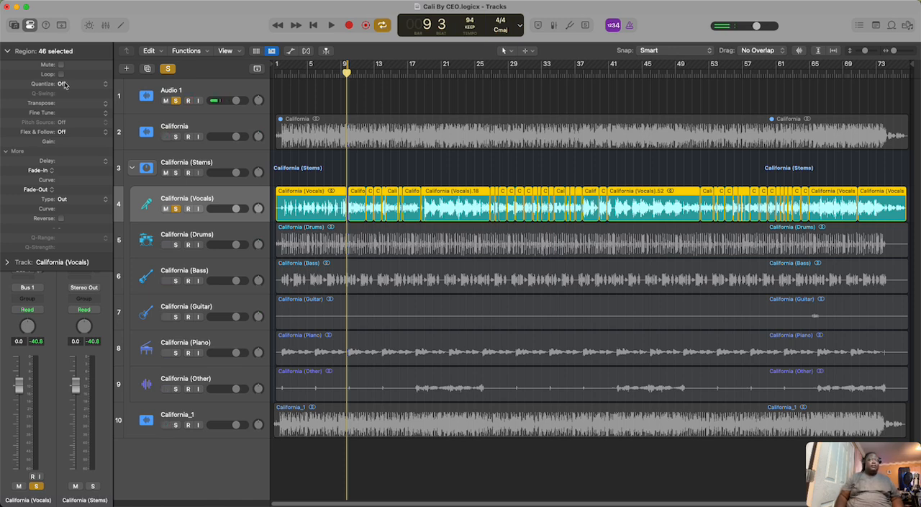
Step: Hide the inspector and open the Clear plug-in of California (Vocals) from the mixer
{"action": "left_click", "coordinate": [30, 24]}
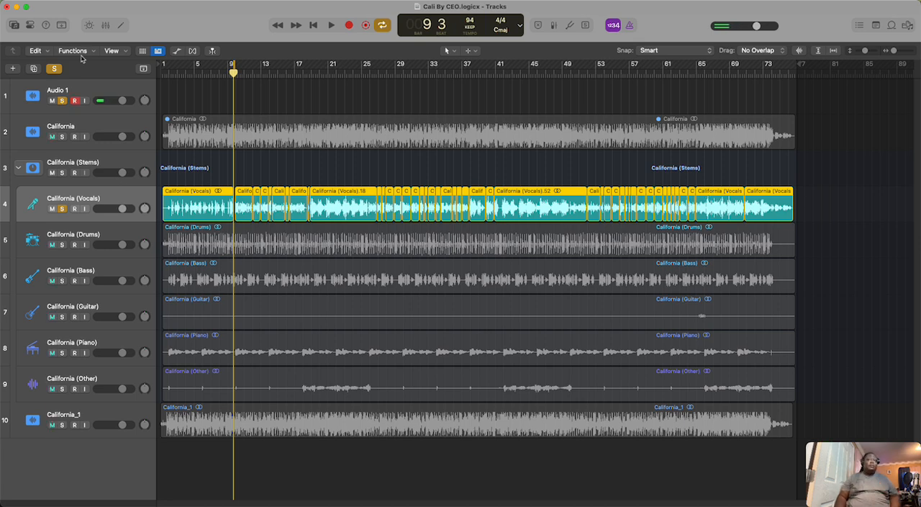
{"action": "left_click", "coordinate": [105, 25]}
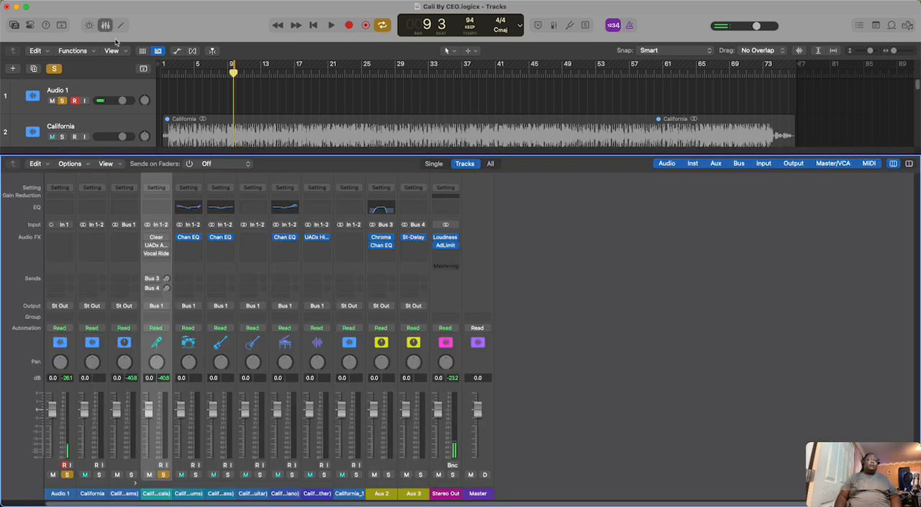
{"action": "left_click", "coordinate": [156, 239]}
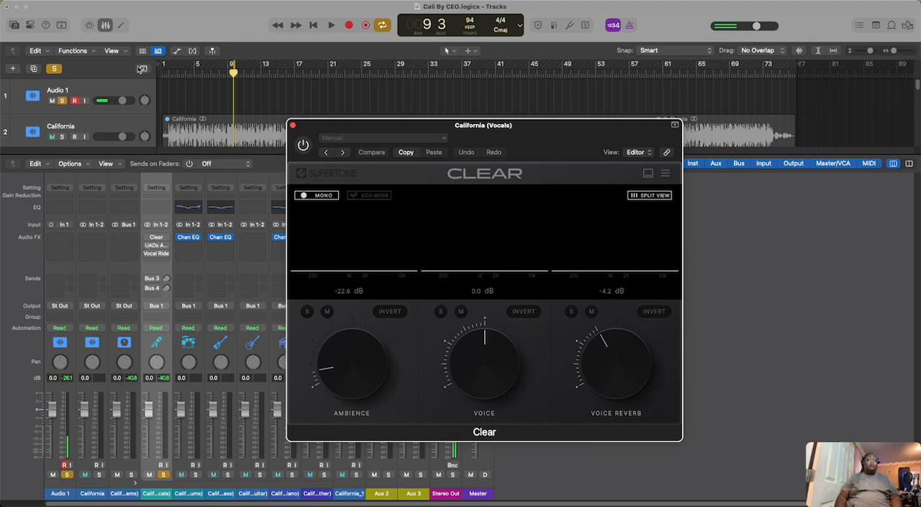
{"action": "left_click", "coordinate": [104, 25]}
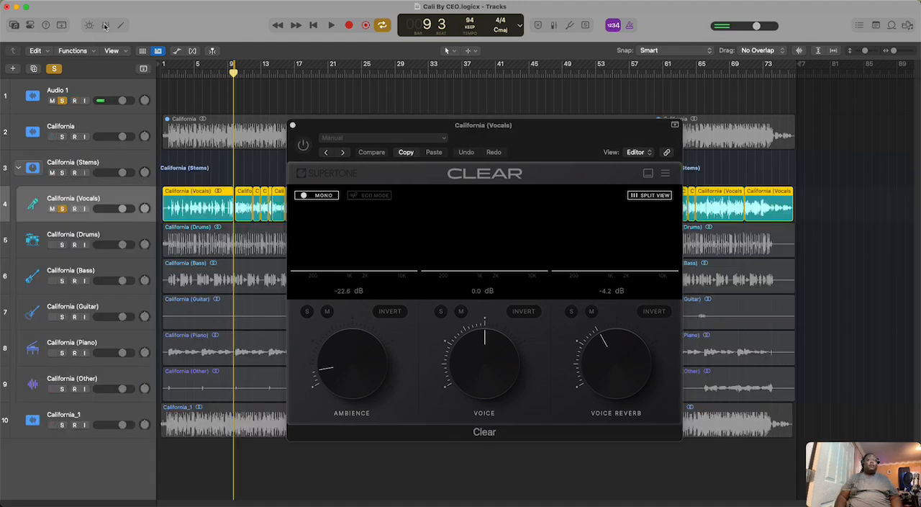
{"action": "left_click", "coordinate": [104, 26]}
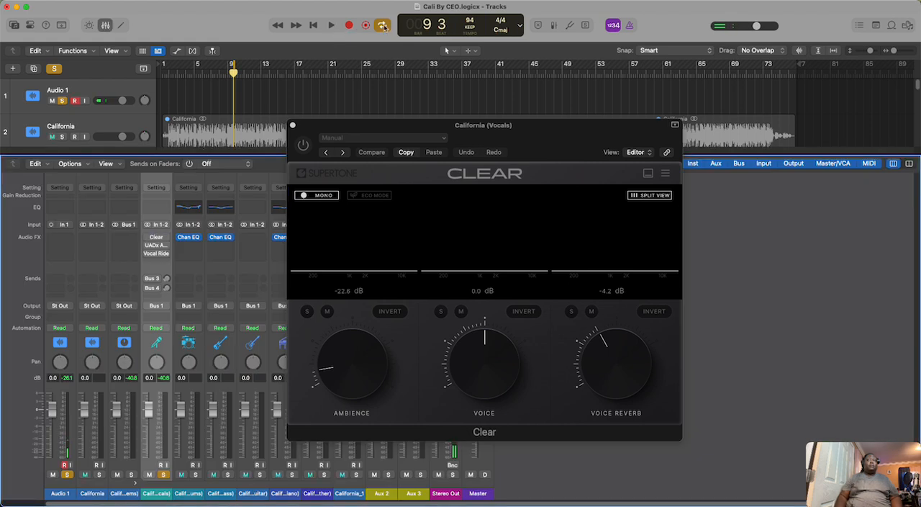
Step: Play the unprocessed vocals from bar 9 to bar 11 with cycle mode off, and enable Clear on California (Vocals)
{"action": "left_click", "coordinate": [331, 25]}
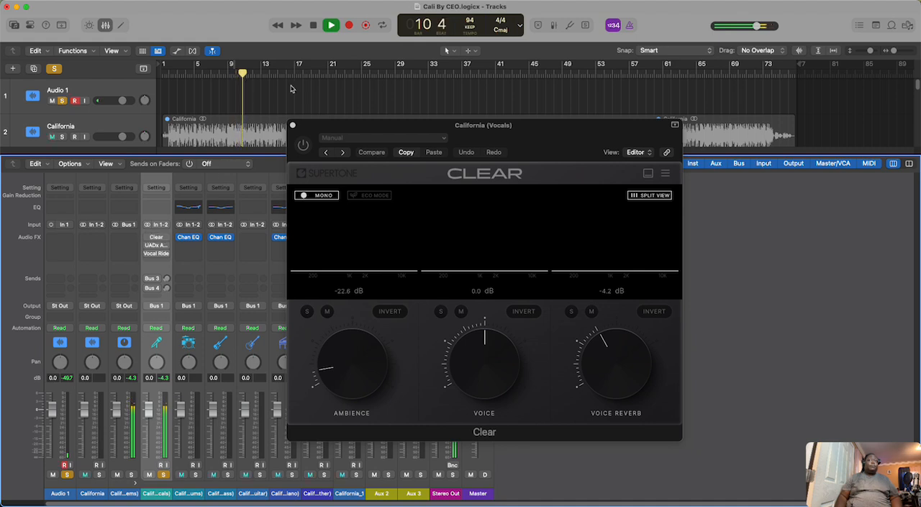
{"action": "key", "text": "space"}
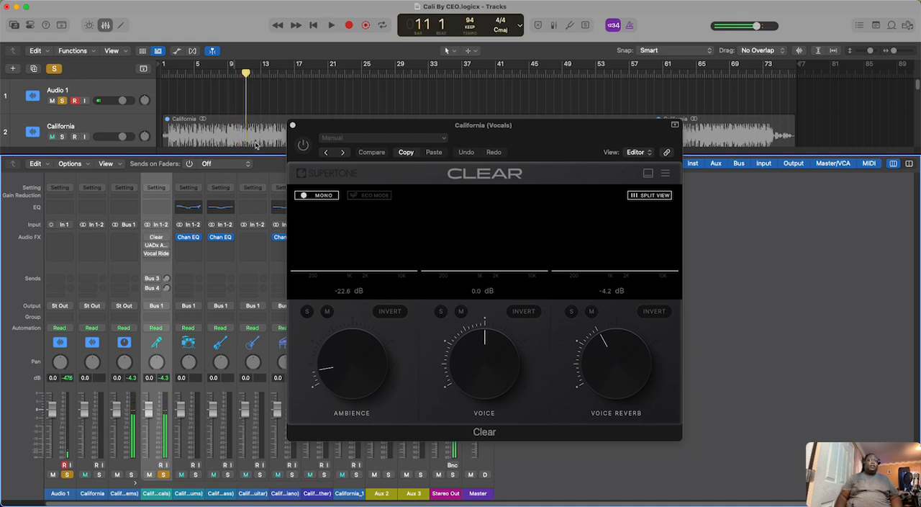
{"action": "left_click", "coordinate": [147, 237]}
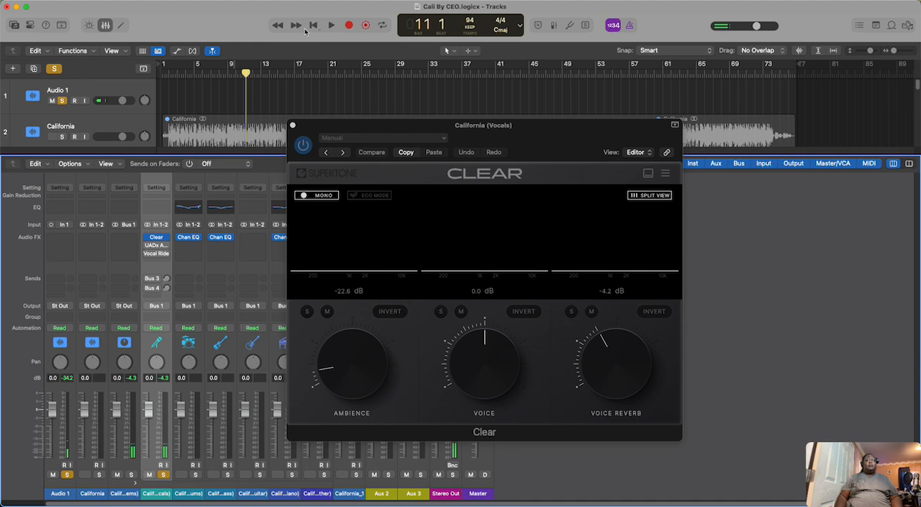
Step: Play the vocals with Clear enabled from bar 11 to bar 13, and set Clear's Voice Reverb to -1.8 dB
{"action": "left_click", "coordinate": [330, 25]}
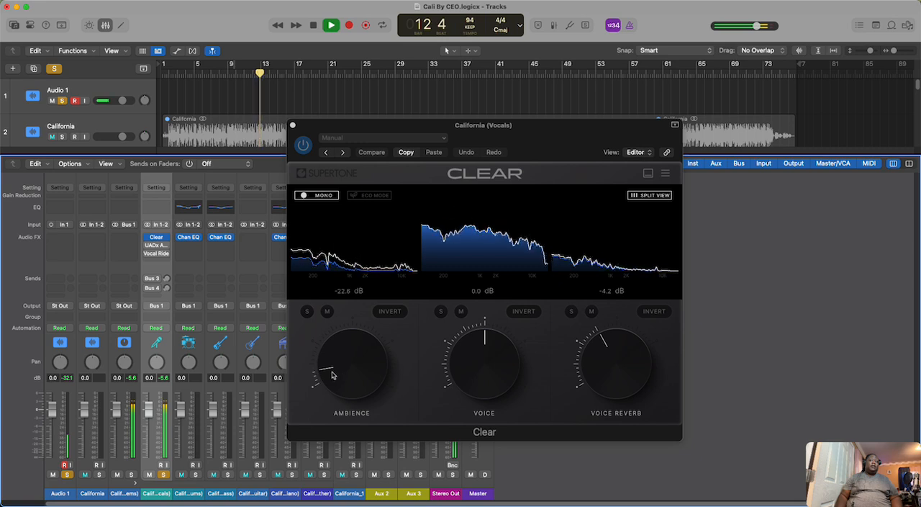
{"action": "left_click", "coordinate": [312, 25]}
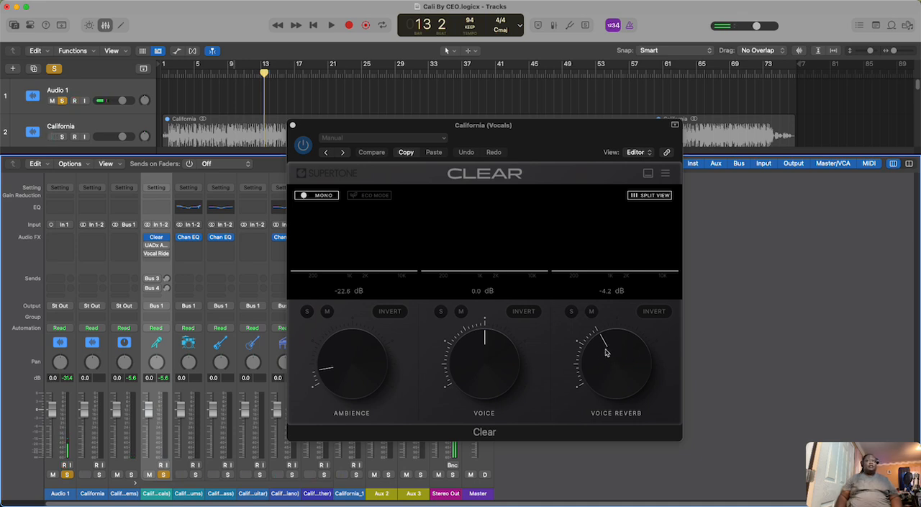
{"action": "left_click_drag", "start_coordinate": [605, 339], "coordinate": [608, 340]}
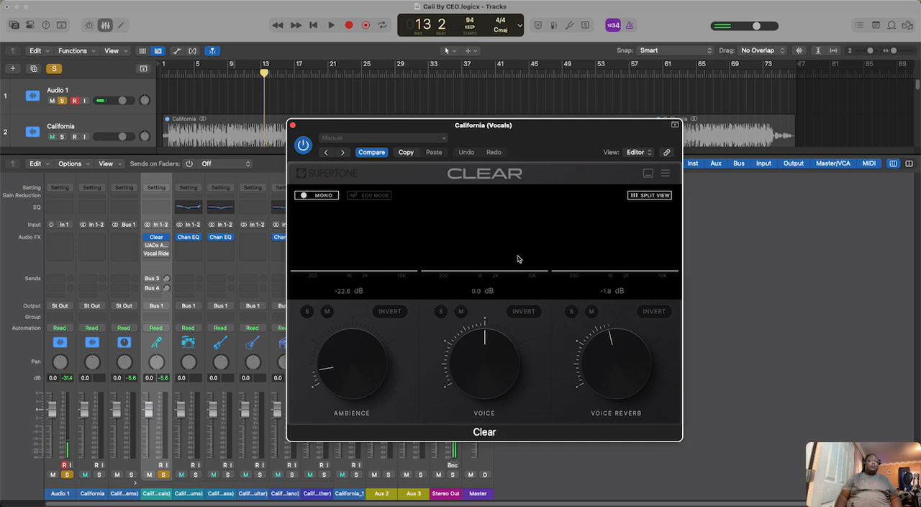
{"action": "left_click", "coordinate": [293, 126]}
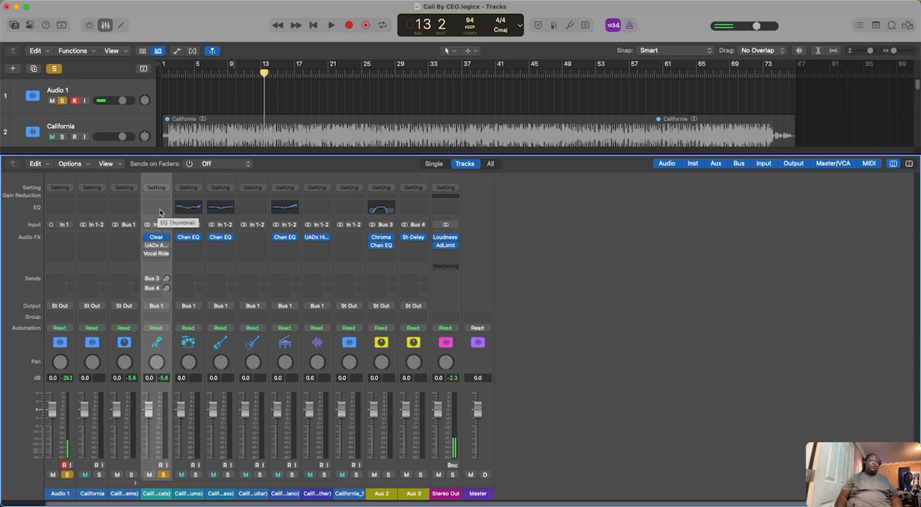
Step: View the UADx API 2500 Bus Compressor and Vocal Rider windows of California (Vocals) and close both
{"action": "left_click", "coordinate": [156, 246]}
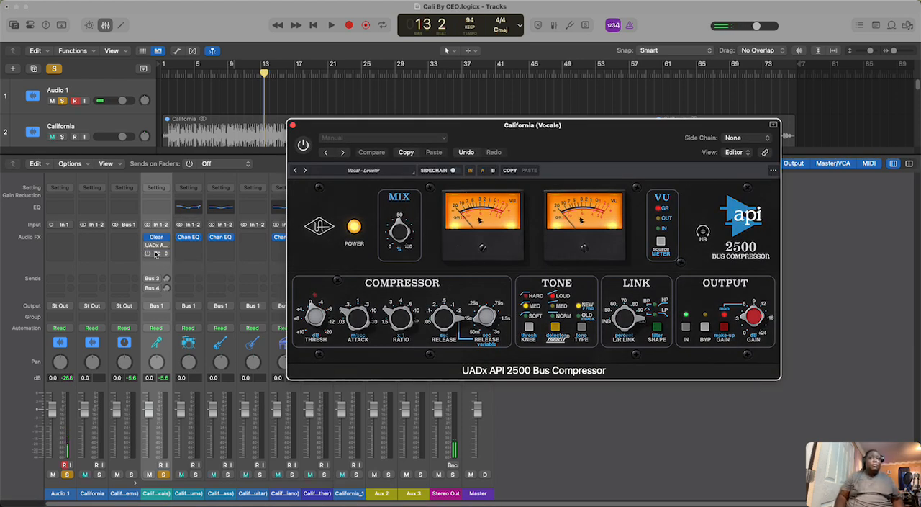
{"action": "left_click", "coordinate": [156, 254]}
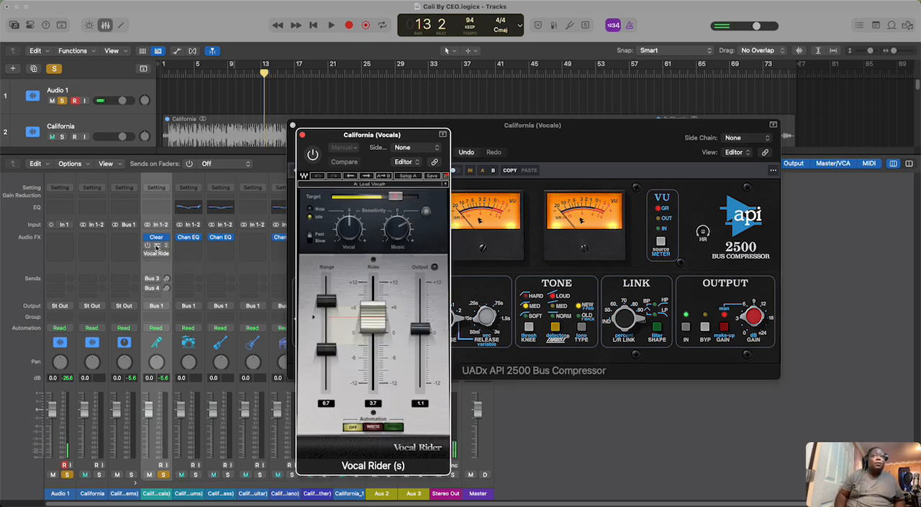
{"action": "left_click", "coordinate": [157, 249]}
{"action": "left_click", "coordinate": [157, 248]}
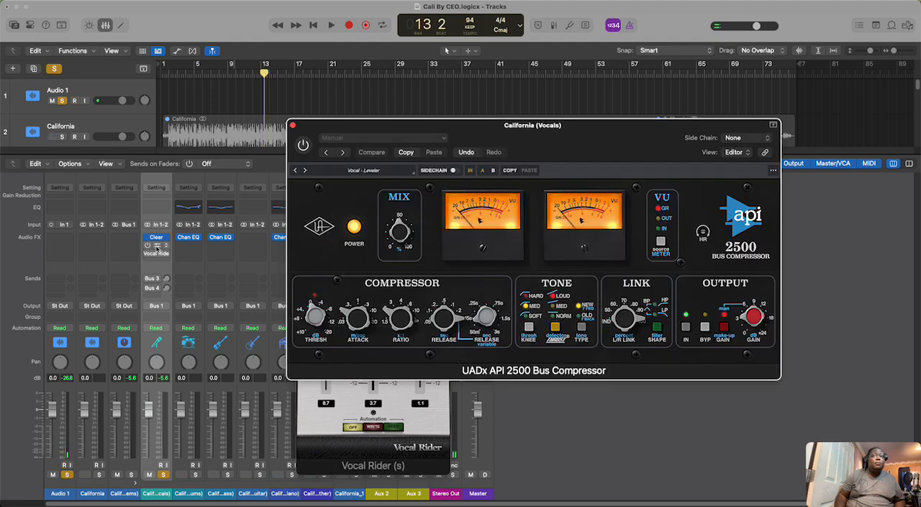
{"action": "left_click", "coordinate": [157, 248]}
{"action": "left_click", "coordinate": [157, 255]}
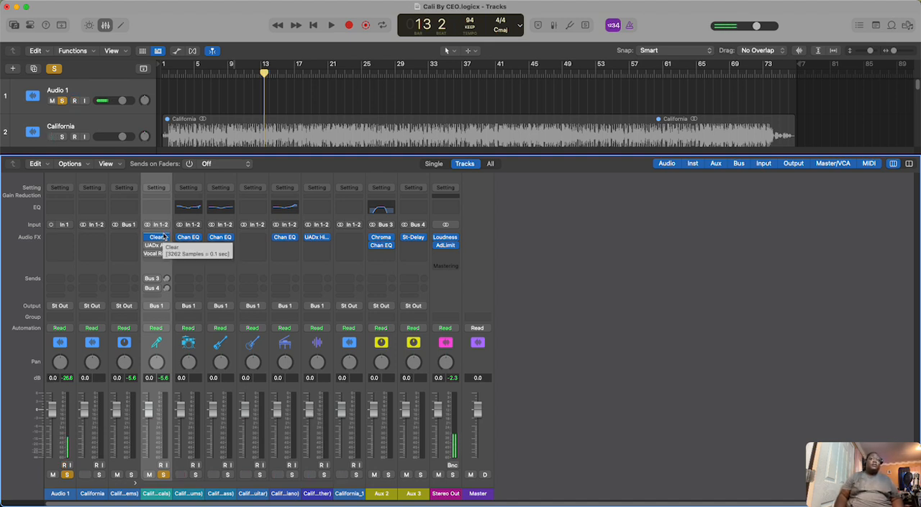
Step: Insert a stereo UADx Hitsville EQ ahead of Clear on the California (Vocals) channel
{"action": "left_click", "coordinate": [168, 238]}
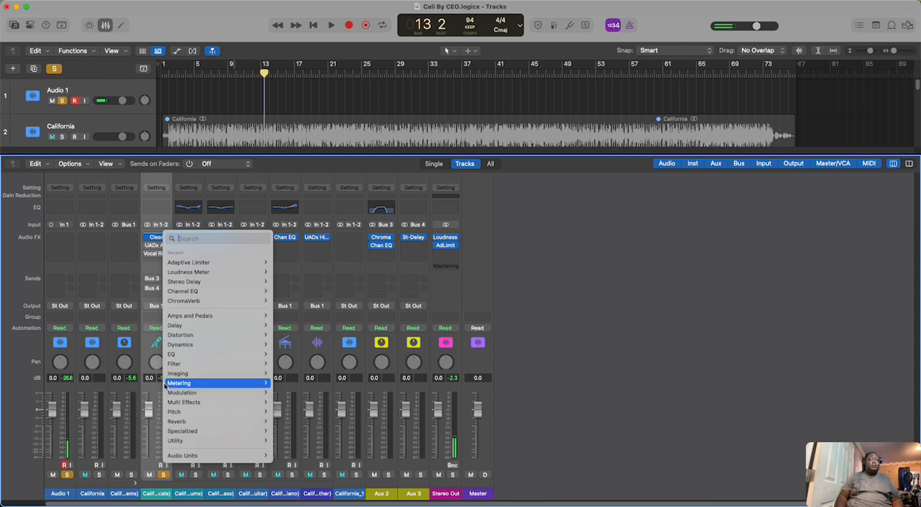
{"action": "mouse_move", "coordinate": [196, 456]}
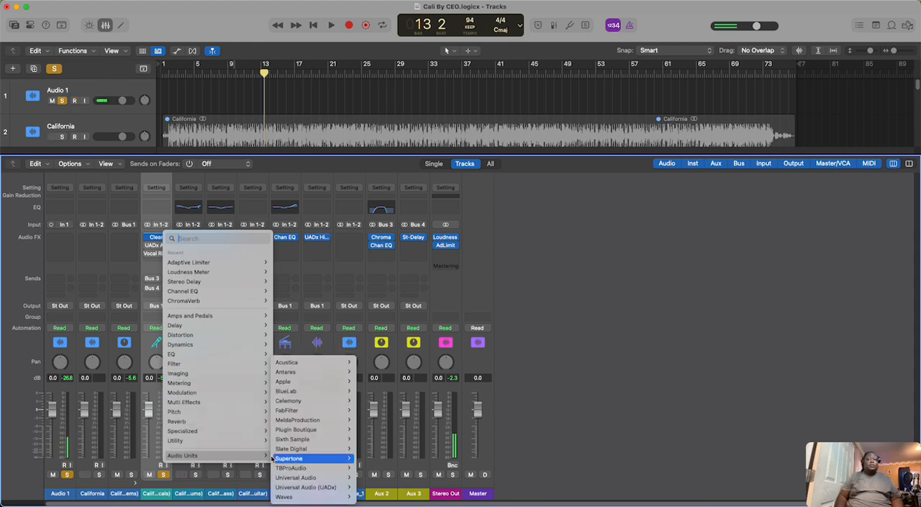
{"action": "mouse_move", "coordinate": [295, 477]}
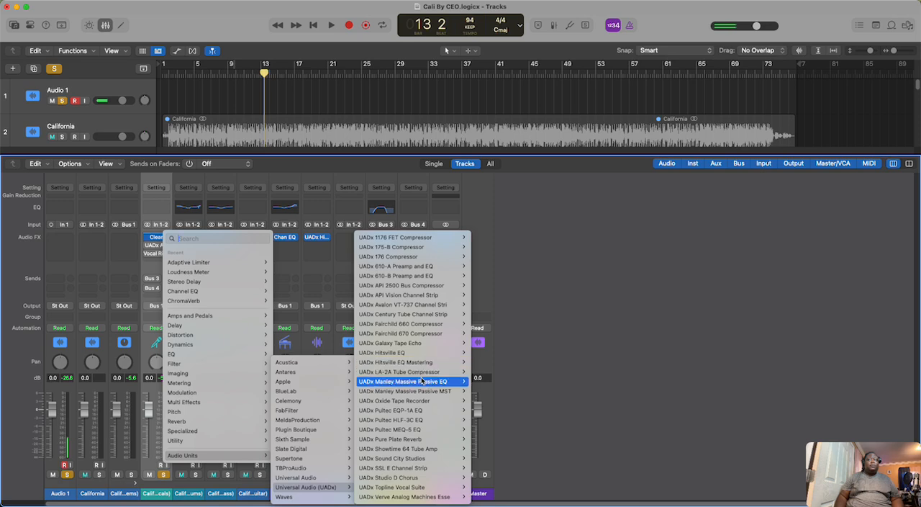
{"action": "mouse_move", "coordinate": [438, 353]}
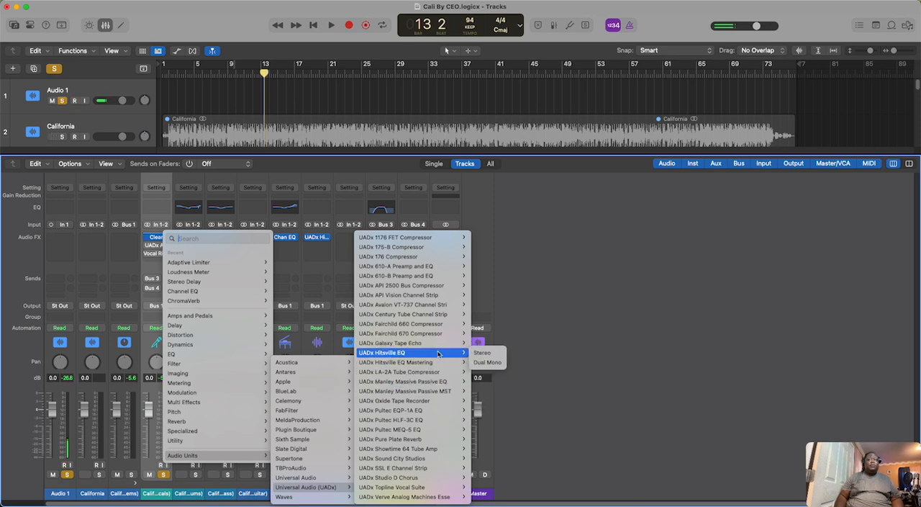
{"action": "left_click", "coordinate": [482, 353]}
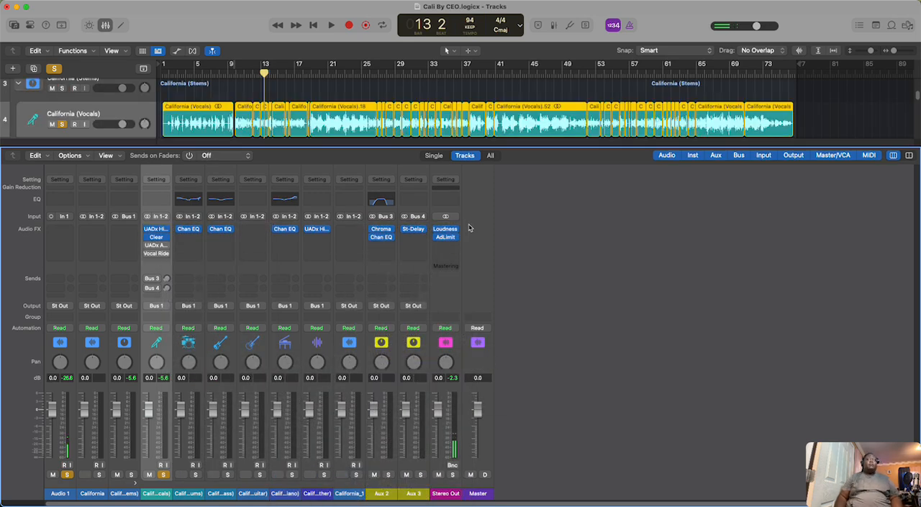
Step: Play the vocals from bar 13 to bar 19 with the Hitsville EQ bypassed, and hide the mixer
{"action": "left_click", "coordinate": [106, 26]}
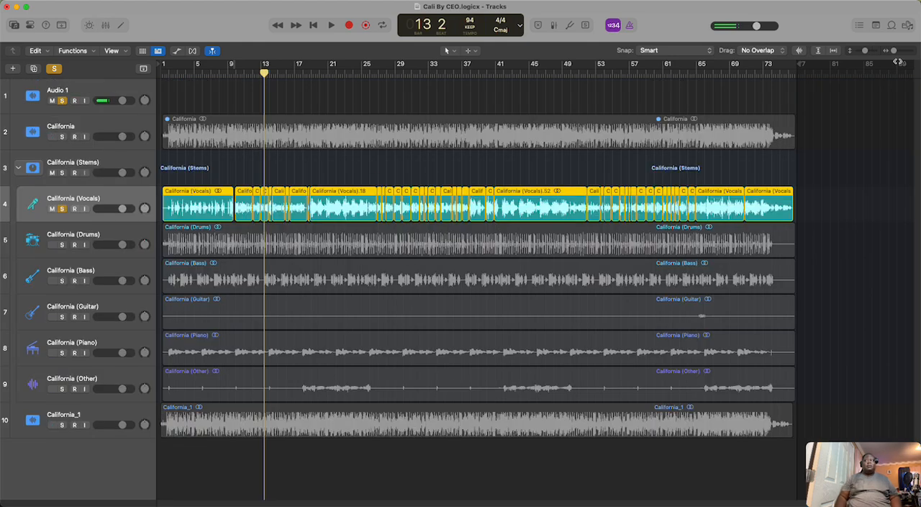
{"action": "left_click_drag", "start_coordinate": [868, 54], "coordinate": [869, 53]}
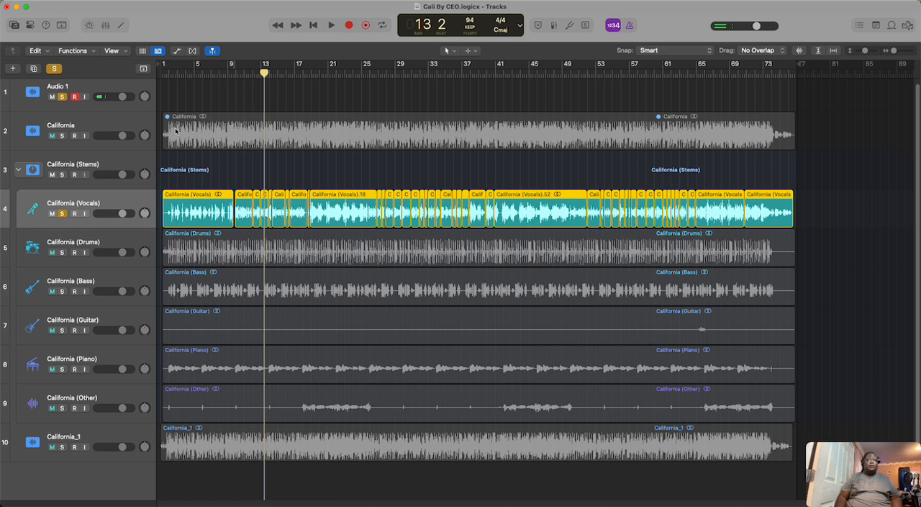
{"action": "left_click", "coordinate": [105, 25]}
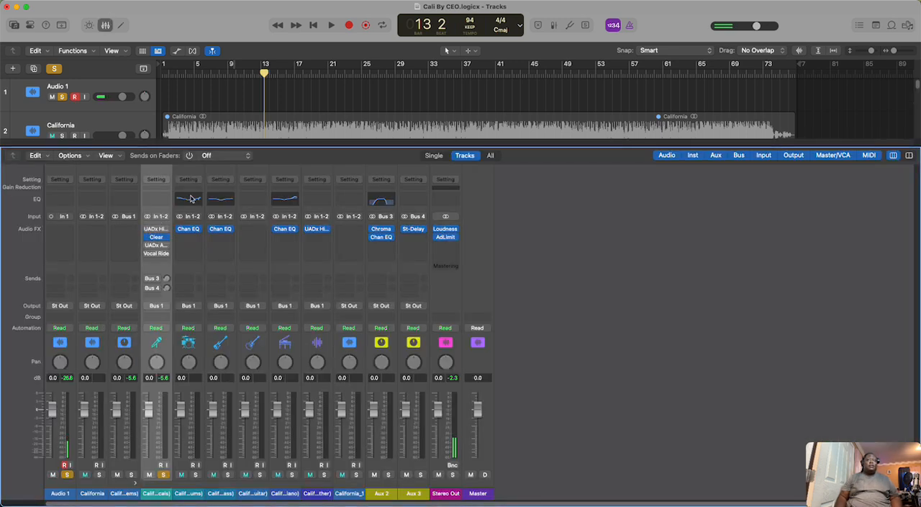
{"action": "left_click", "coordinate": [332, 25]}
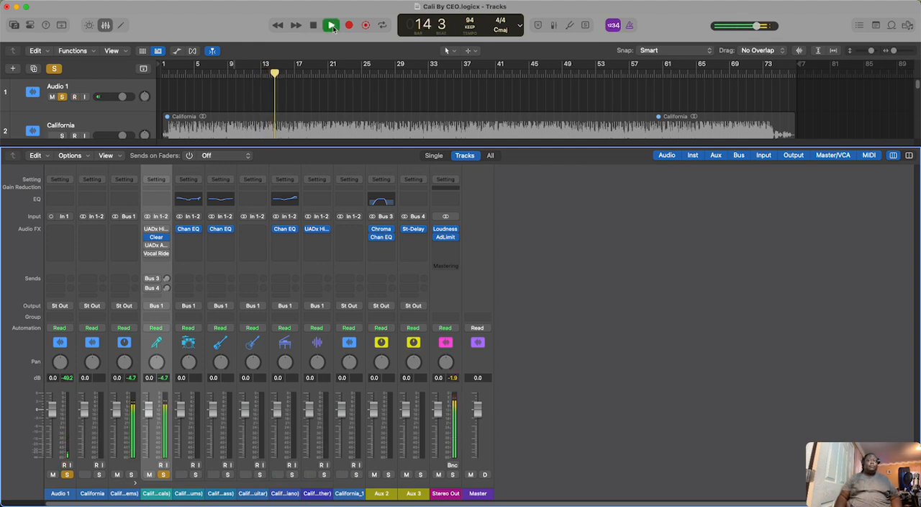
{"action": "left_click", "coordinate": [109, 25]}
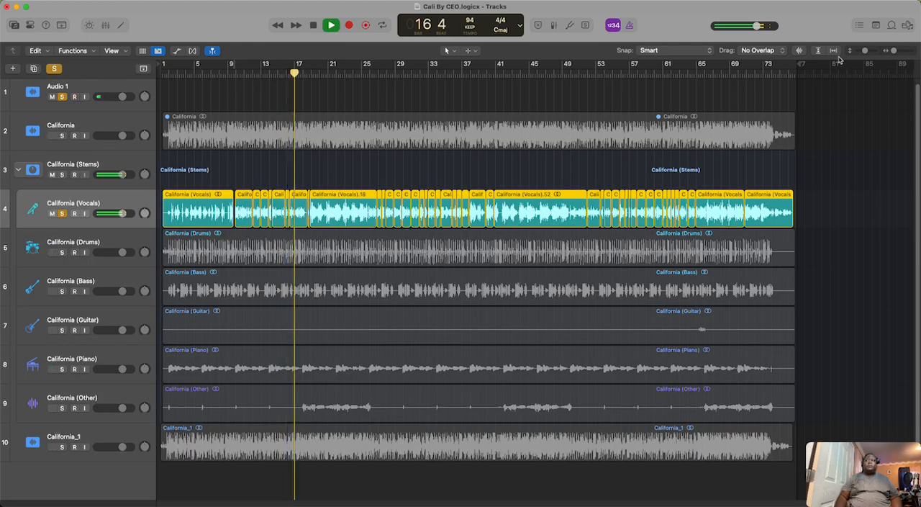
{"action": "left_click_drag", "start_coordinate": [894, 51], "coordinate": [910, 51]}
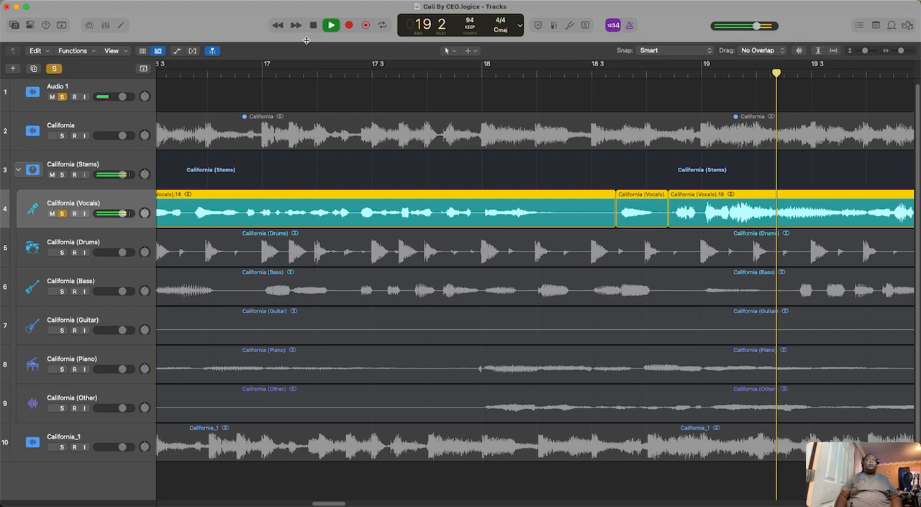
{"action": "key", "text": "space"}
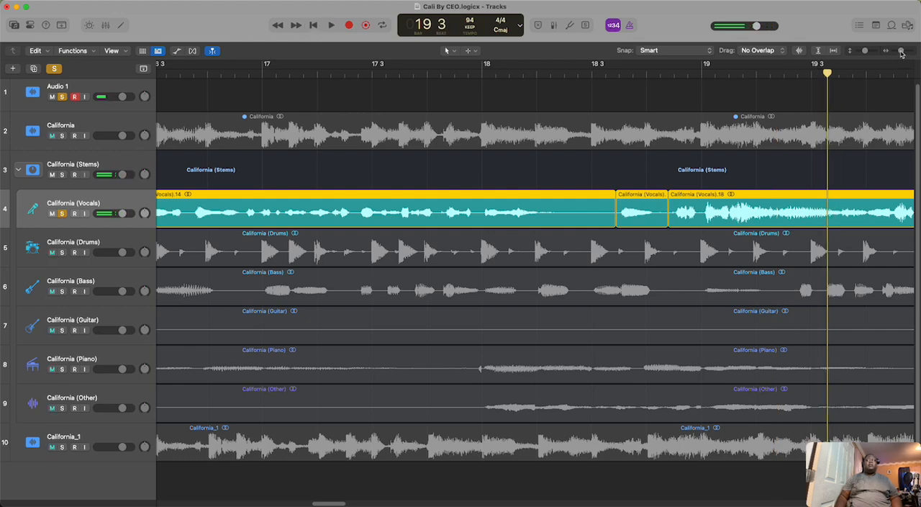
Step: Play the vocals from bar 10 to bar 12 and trim the end of California (Vocals).2 to just before bar 12
{"action": "left_click_drag", "start_coordinate": [900, 51], "coordinate": [896, 57]}
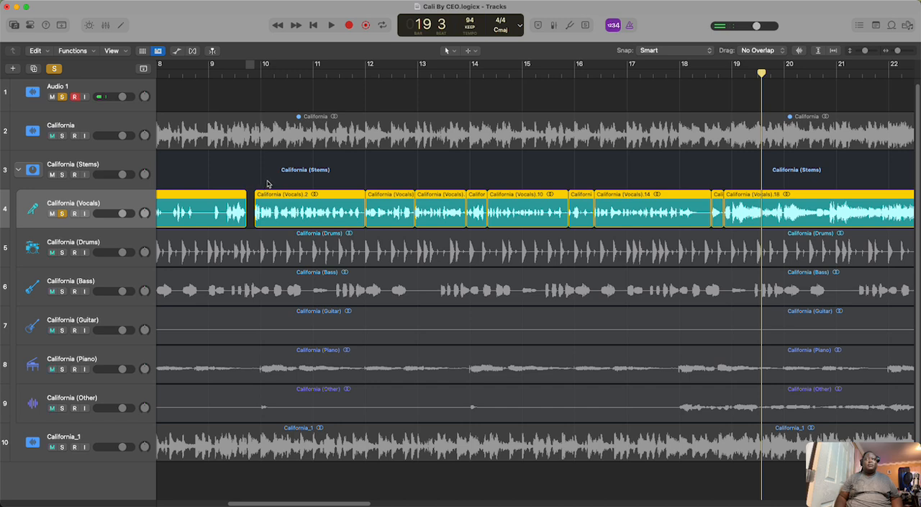
{"action": "left_click", "coordinate": [712, 184]}
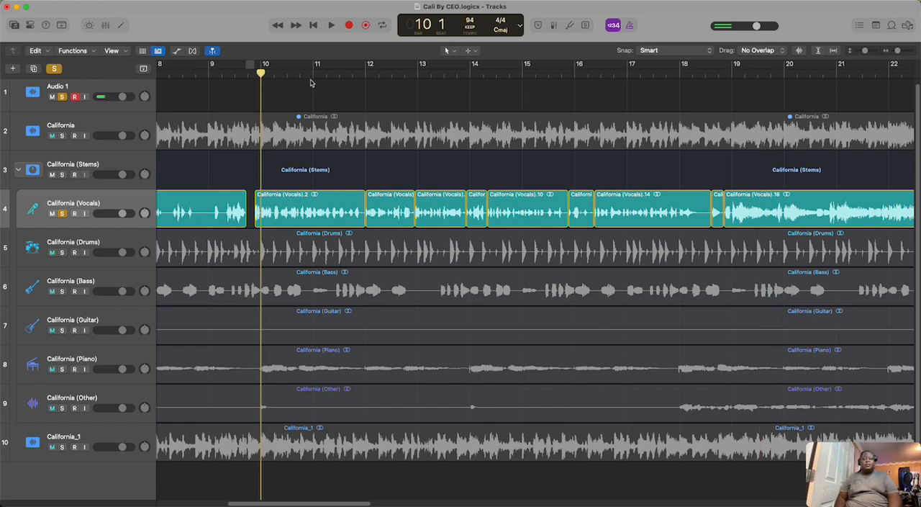
{"action": "key", "text": "space"}
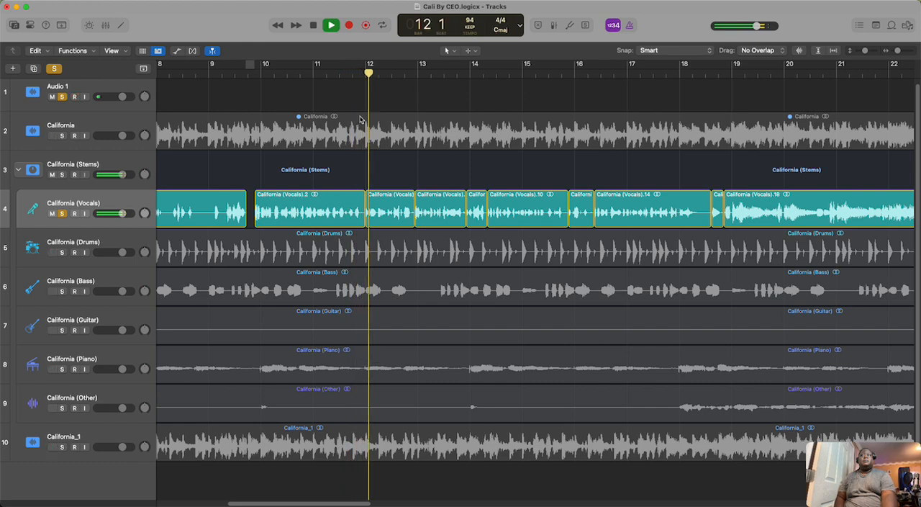
{"action": "key", "text": "space"}
{"action": "left_click", "coordinate": [352, 207]}
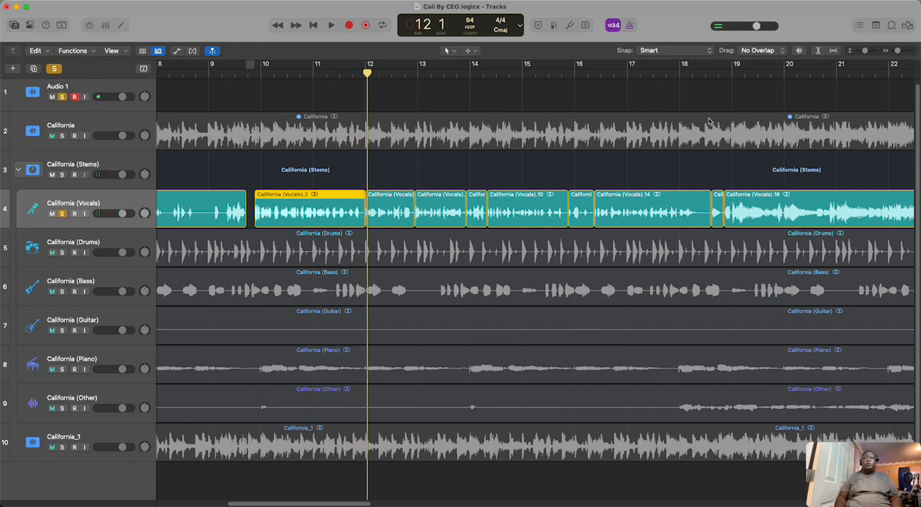
{"action": "left_click_drag", "start_coordinate": [898, 56], "coordinate": [891, 59]}
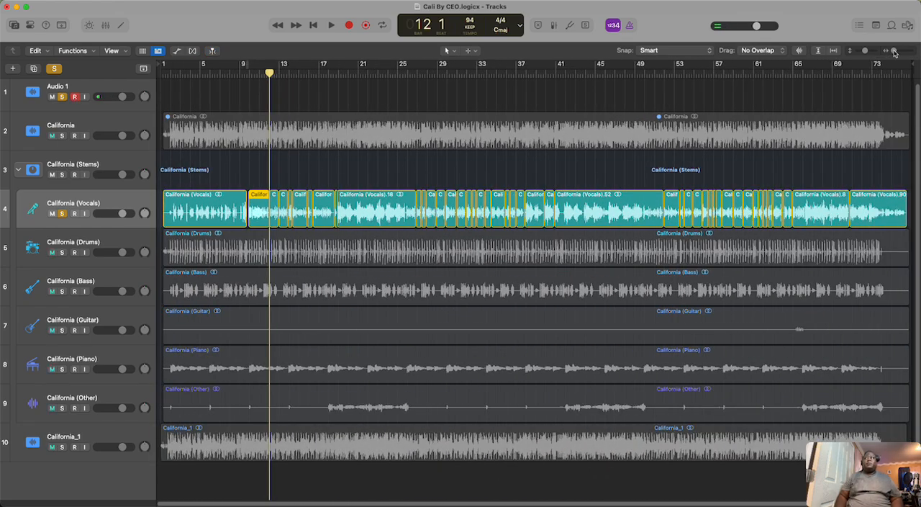
{"action": "left_click_drag", "start_coordinate": [895, 52], "coordinate": [899, 52]}
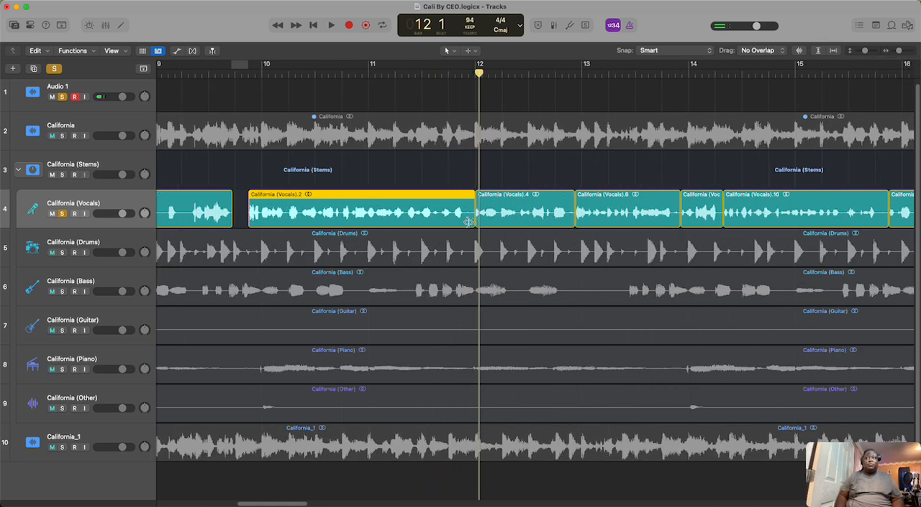
{"action": "left_click_drag", "start_coordinate": [468, 221], "coordinate": [465, 222]}
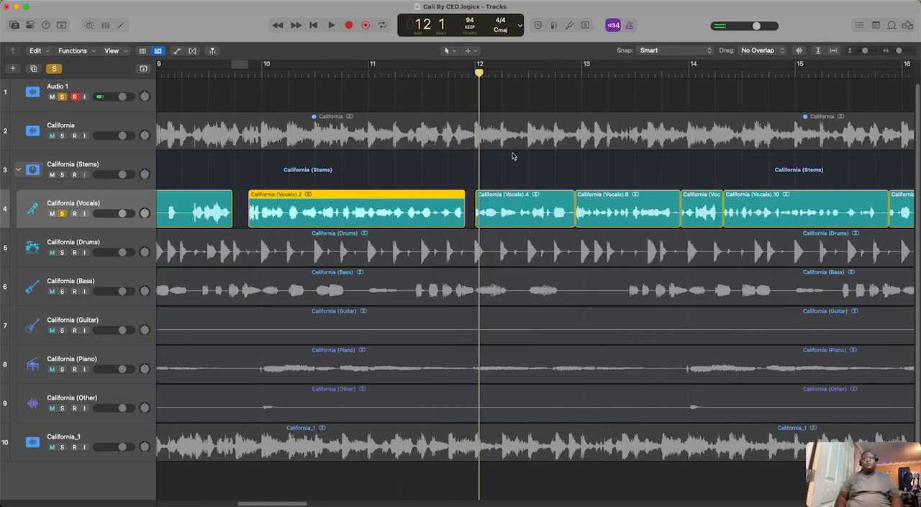
Step: Continue playback past bar 12 and trim the end of California (Vocals).4 to just before bar 13
{"action": "key", "text": "space"}
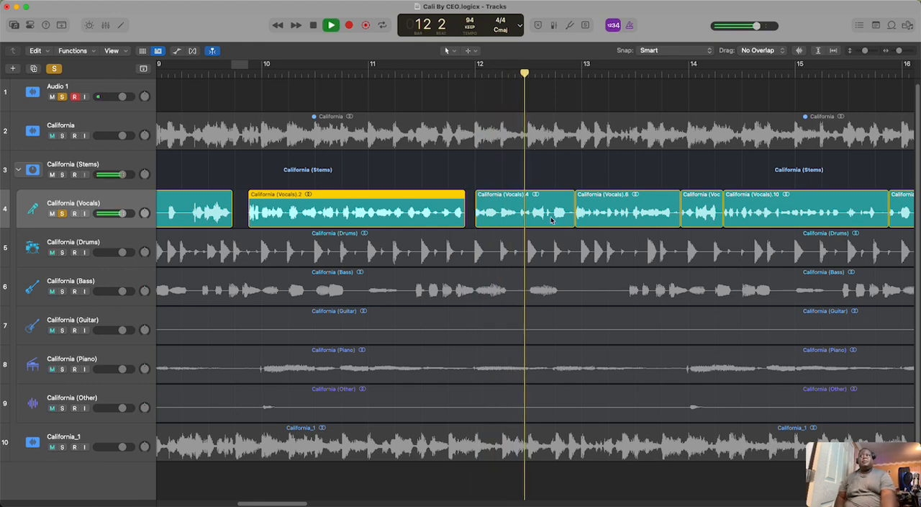
{"action": "key", "text": "space"}
{"action": "left_click", "coordinate": [559, 220]}
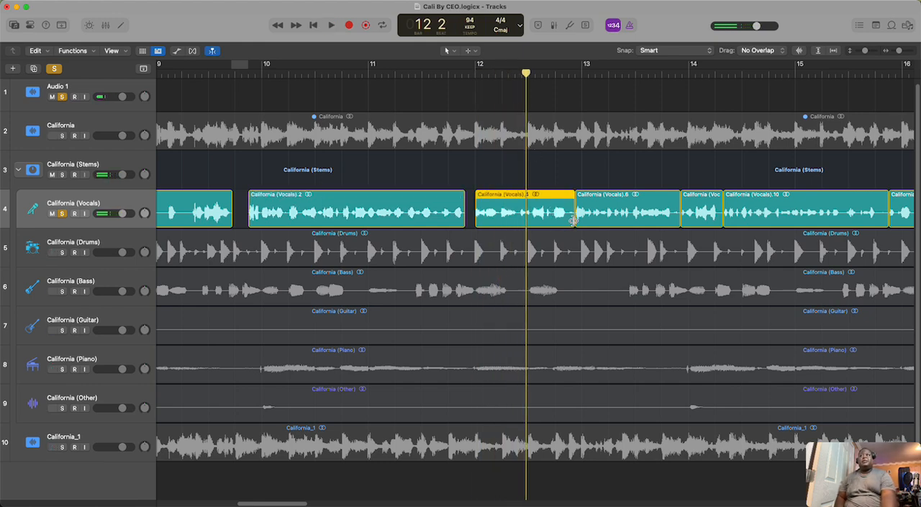
{"action": "left_click_drag", "start_coordinate": [573, 219], "coordinate": [568, 223]}
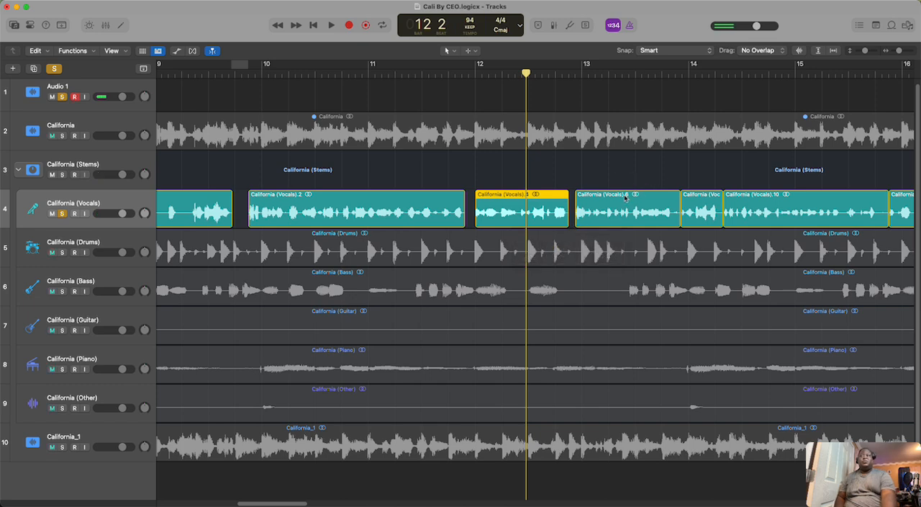
Step: Play the vocals up to bar 14 and trim the end of California (Vocals).6 to just before bar 14
{"action": "key", "text": "space"}
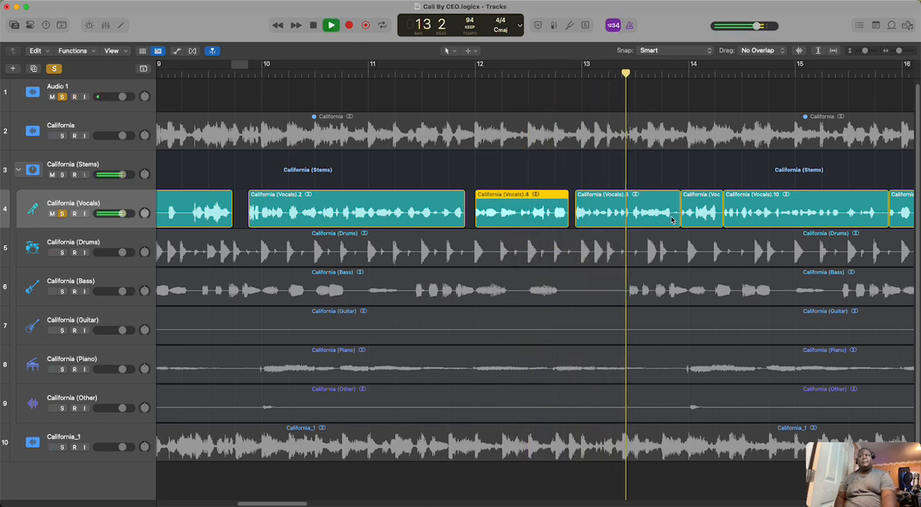
{"action": "key", "text": "space"}
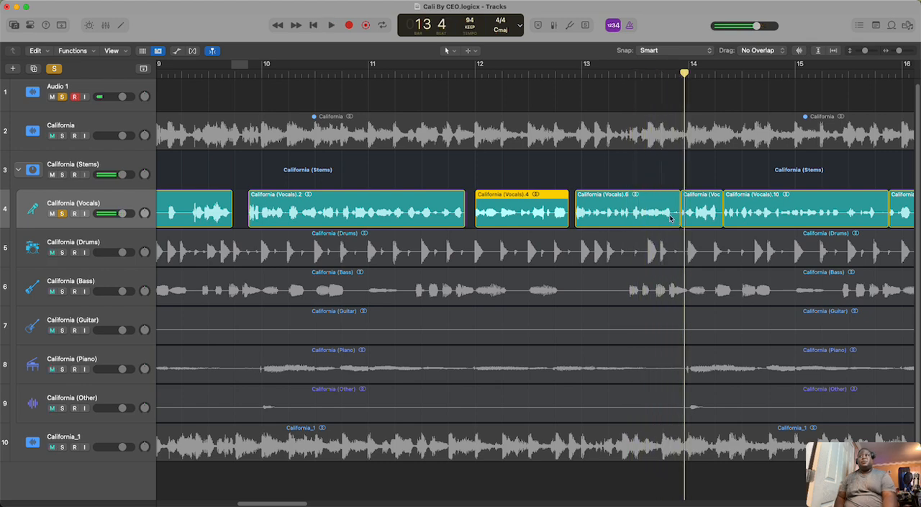
{"action": "left_click_drag", "start_coordinate": [678, 222], "coordinate": [671, 222]}
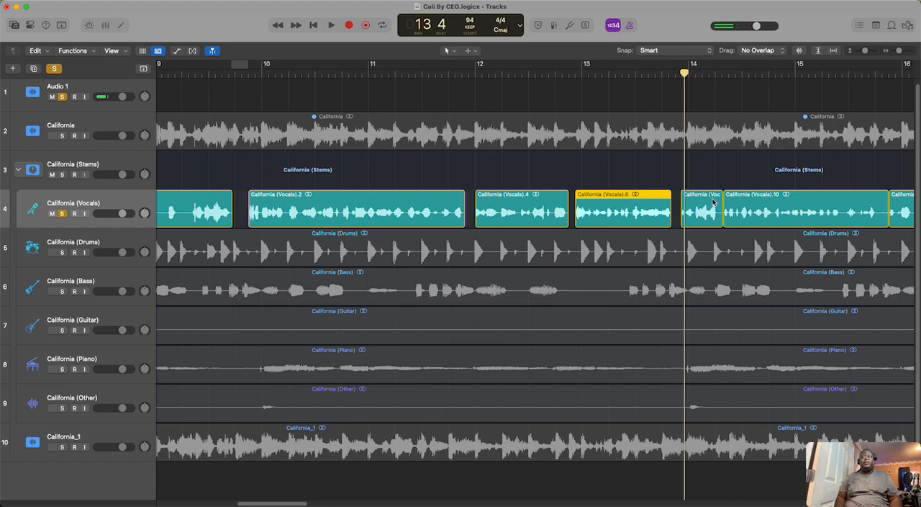
Step: Trim the end of California (Vocals).8 to about bar 14 beat 2, right after its last phrase
{"action": "left_click", "coordinate": [714, 204]}
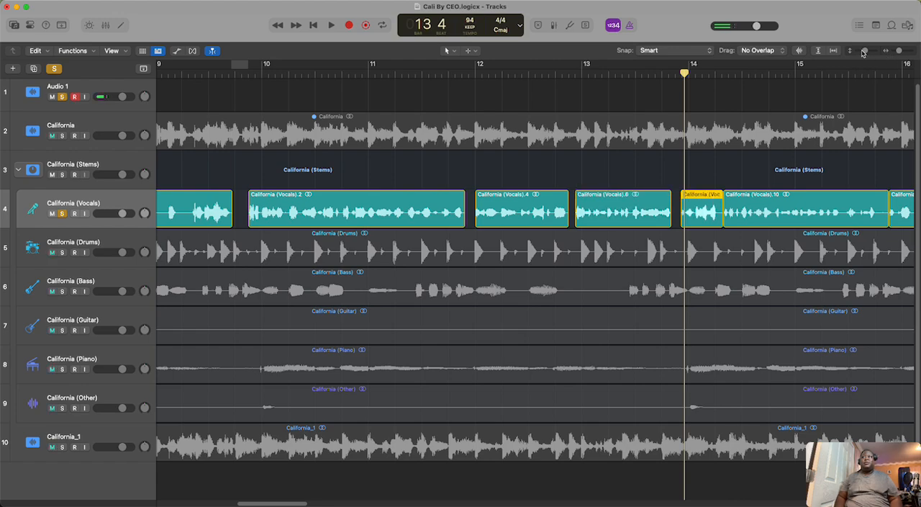
{"action": "left_click_drag", "start_coordinate": [864, 52], "coordinate": [902, 52]}
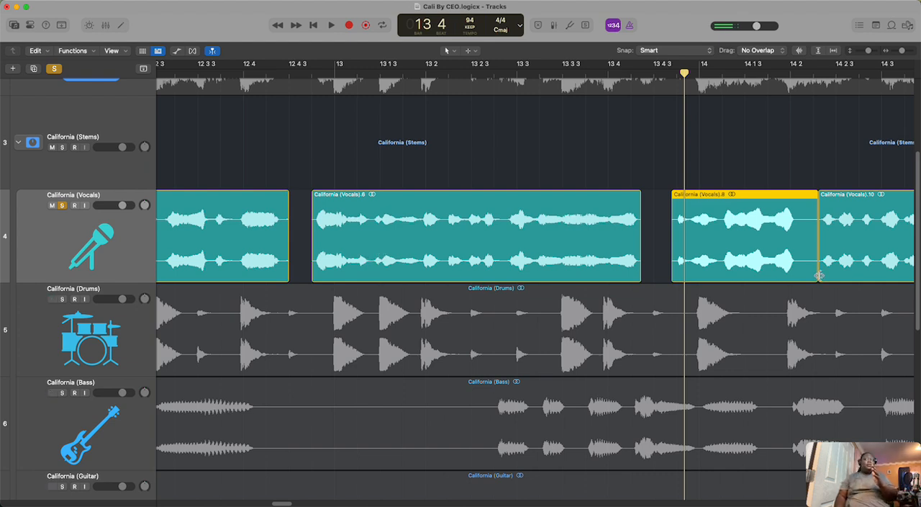
{"action": "left_click_drag", "start_coordinate": [817, 274], "coordinate": [798, 281]}
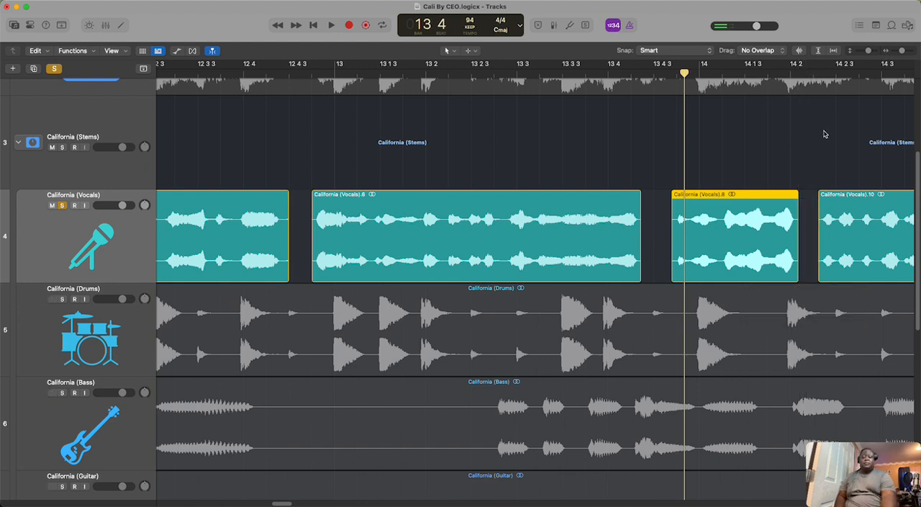
Step: Audition the vocals in bars 14 and 15, then trim California (Vocals).10 to end at bar 15 beat 4 and California (Vocals).12 at bar 16 beat 2
{"action": "key", "text": "space"}
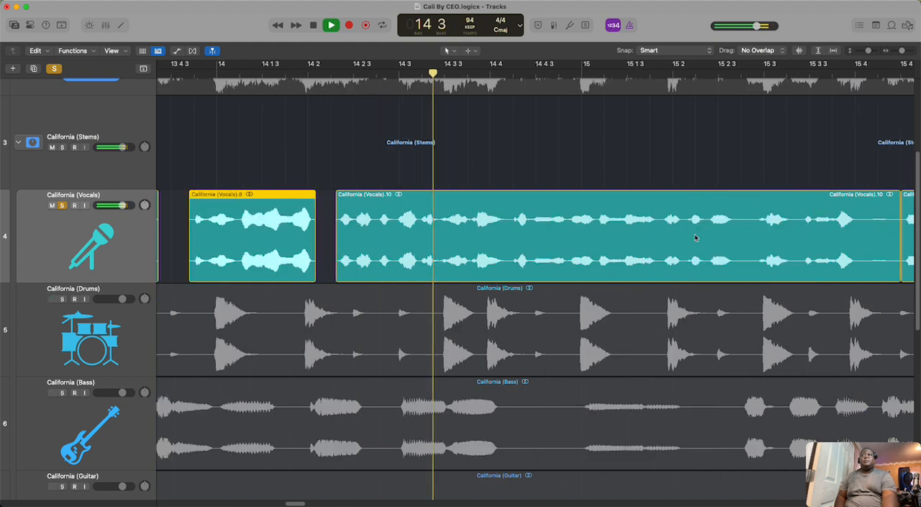
{"action": "key", "text": "space"}
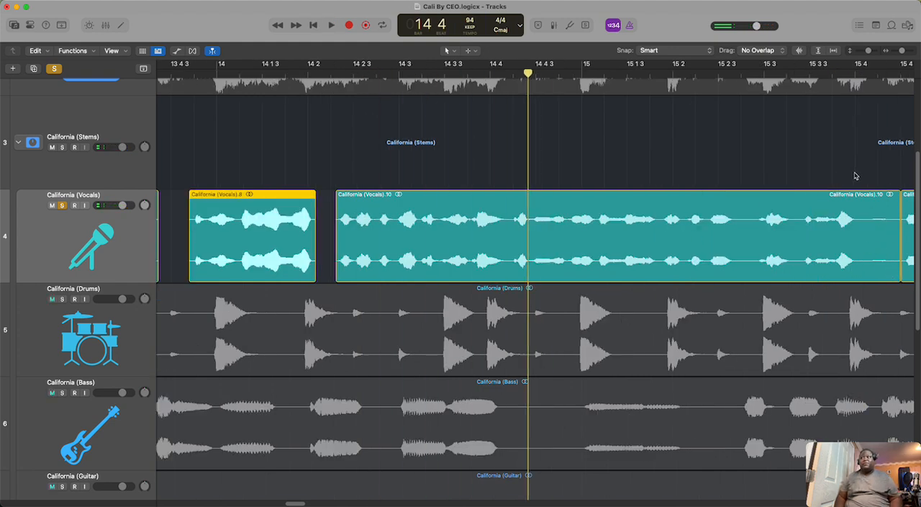
{"action": "left_click", "coordinate": [863, 73]}
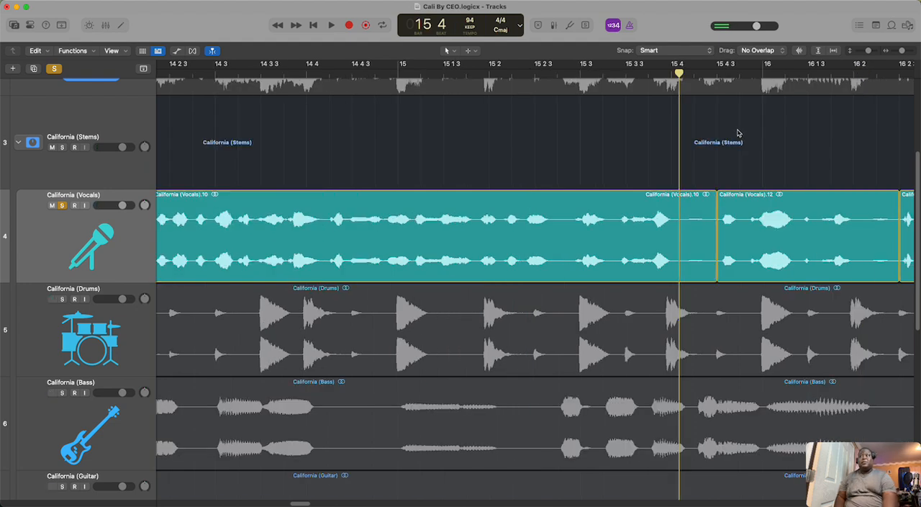
{"action": "key", "text": "space"}
{"action": "key", "text": "space"}
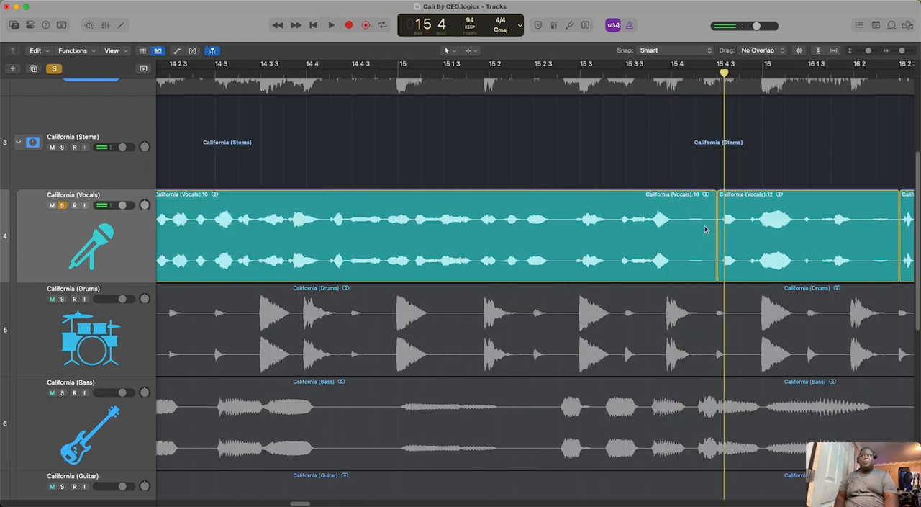
{"action": "left_click", "coordinate": [684, 236]}
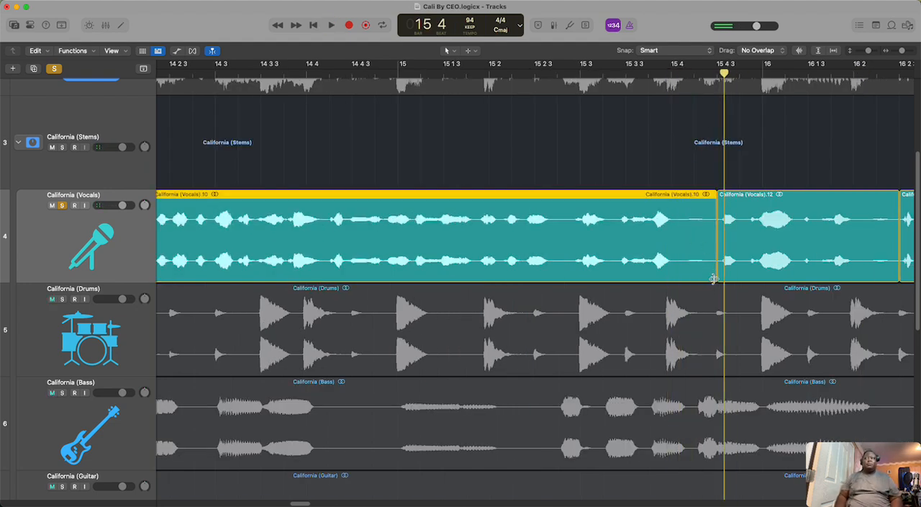
{"action": "left_click_drag", "start_coordinate": [712, 279], "coordinate": [679, 281]}
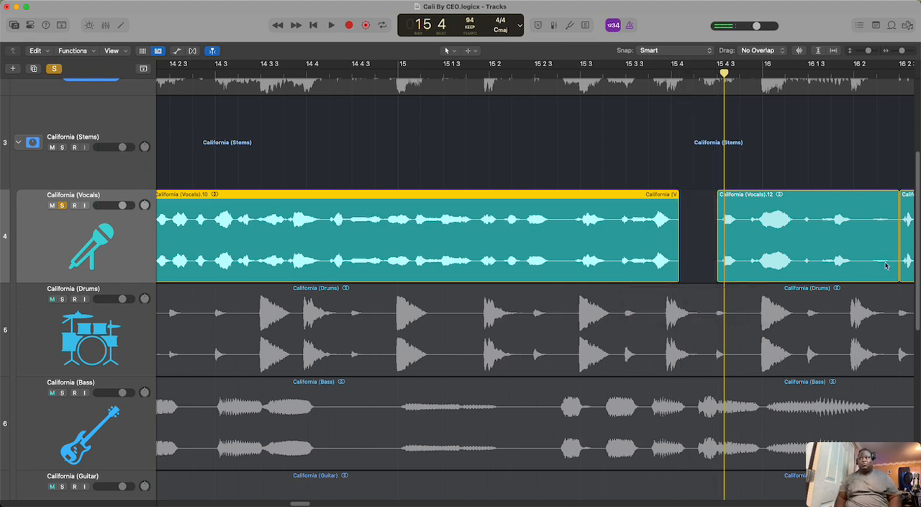
{"action": "left_click_drag", "start_coordinate": [898, 278], "coordinate": [857, 289]}
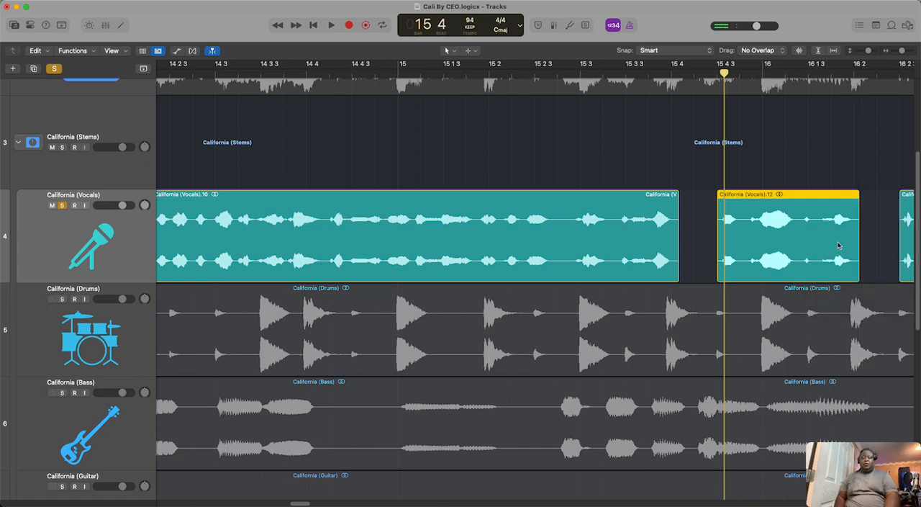
Step: Trim the end of the short vocal region before California (Vocals).18 to just past bar 18 beat 4, and replay from bar 18 beat 3
{"action": "key", "text": "space"}
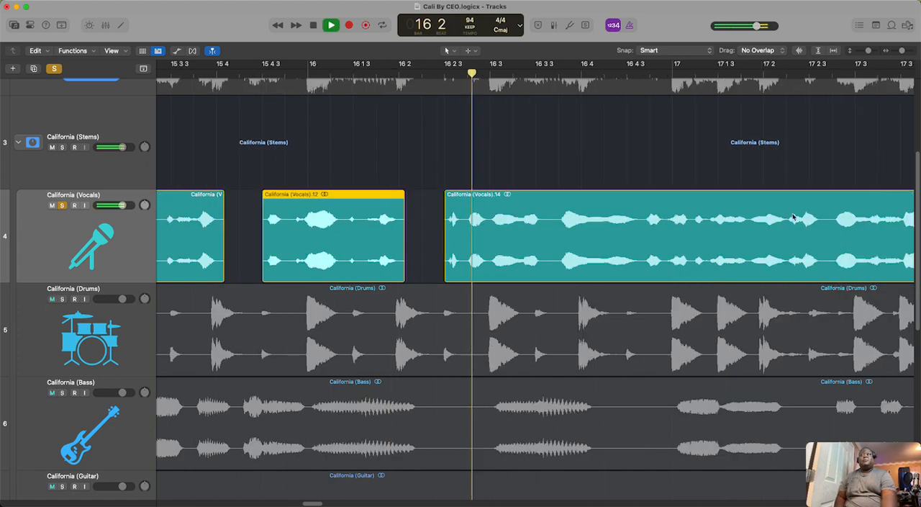
{"action": "left_click_drag", "start_coordinate": [903, 52], "coordinate": [899, 54]}
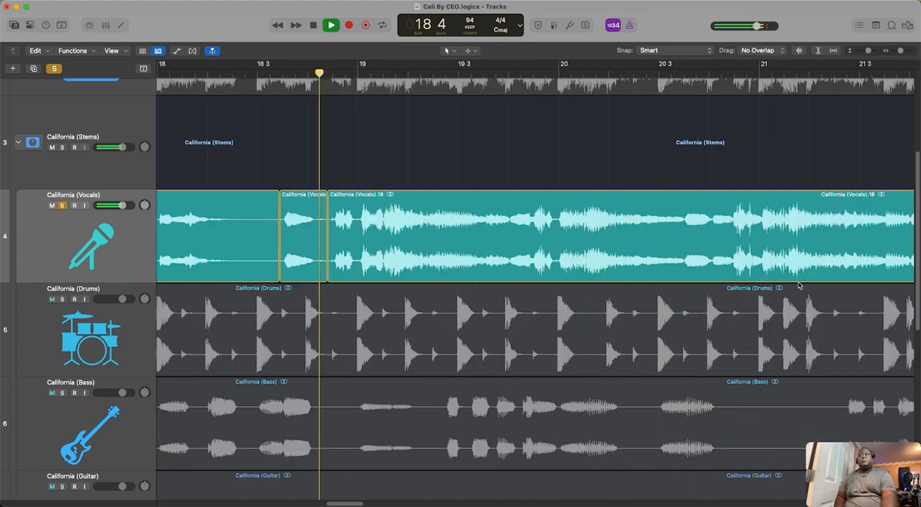
{"action": "key", "text": "space"}
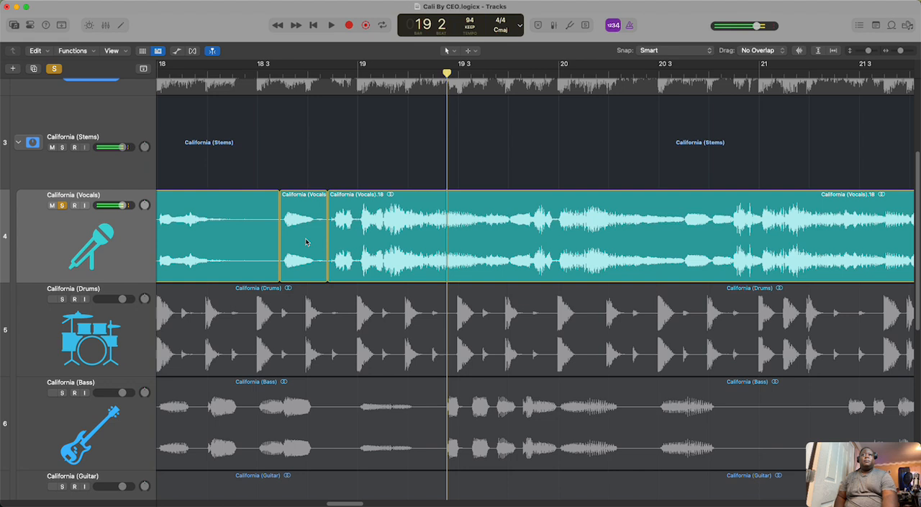
{"action": "left_click", "coordinate": [306, 240]}
{"action": "left_click_drag", "start_coordinate": [324, 271], "coordinate": [316, 272]}
{"action": "left_click", "coordinate": [258, 71]}
{"action": "key", "text": "space"}
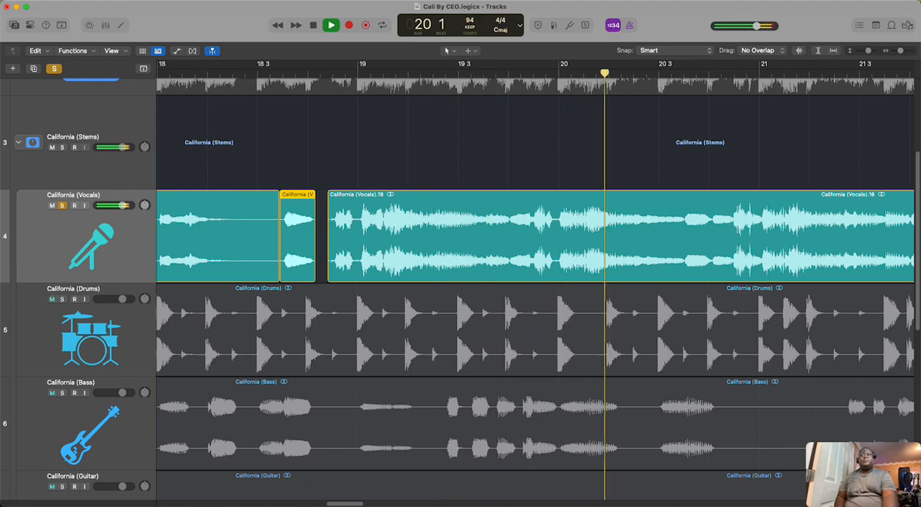
{"action": "left_click_drag", "start_coordinate": [352, 504], "coordinate": [424, 505]}
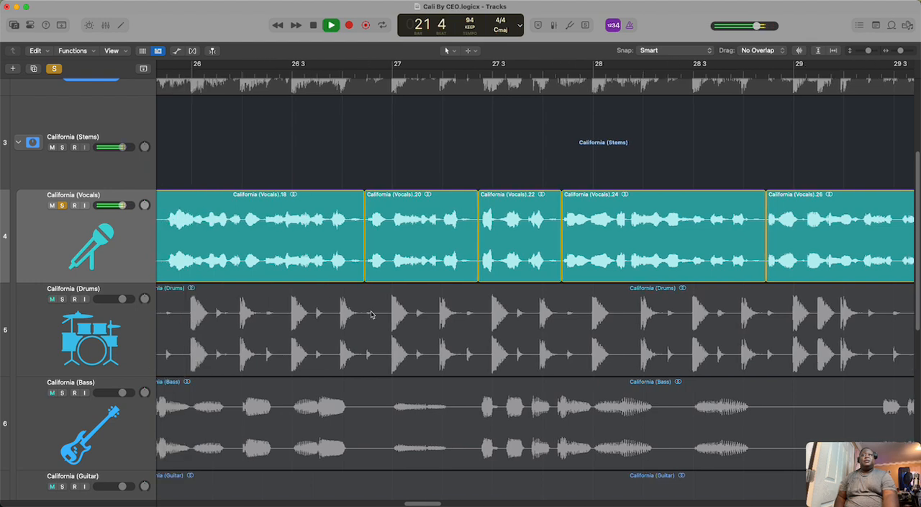
{"action": "key", "text": "space"}
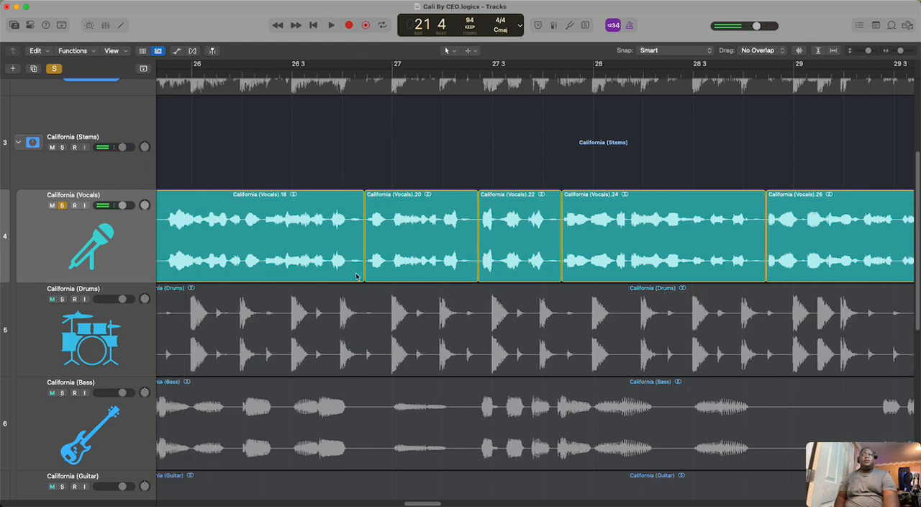
Step: Trim the quiet ends of California (Vocals).18, .20, .22 and .24 between bars 26 and 29, right after their last waveforms
{"action": "left_click", "coordinate": [340, 226]}
{"action": "left_click_drag", "start_coordinate": [359, 273], "coordinate": [350, 273]}
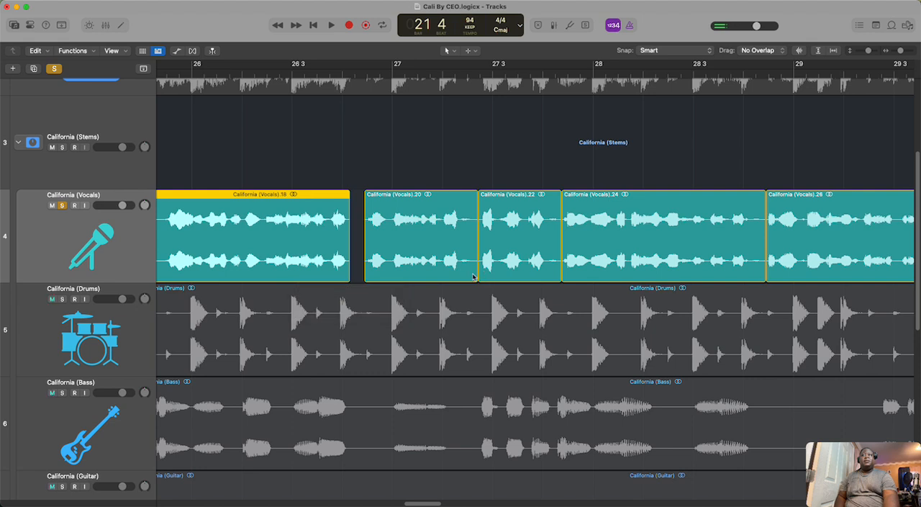
{"action": "left_click_drag", "start_coordinate": [476, 273], "coordinate": [461, 273]}
{"action": "left_click_drag", "start_coordinate": [560, 270], "coordinate": [548, 271]}
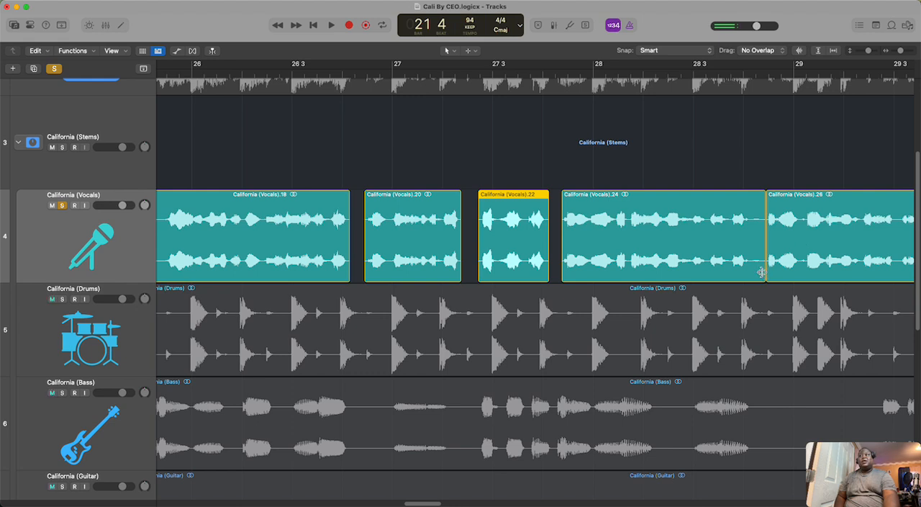
{"action": "left_click_drag", "start_coordinate": [762, 272], "coordinate": [750, 272]}
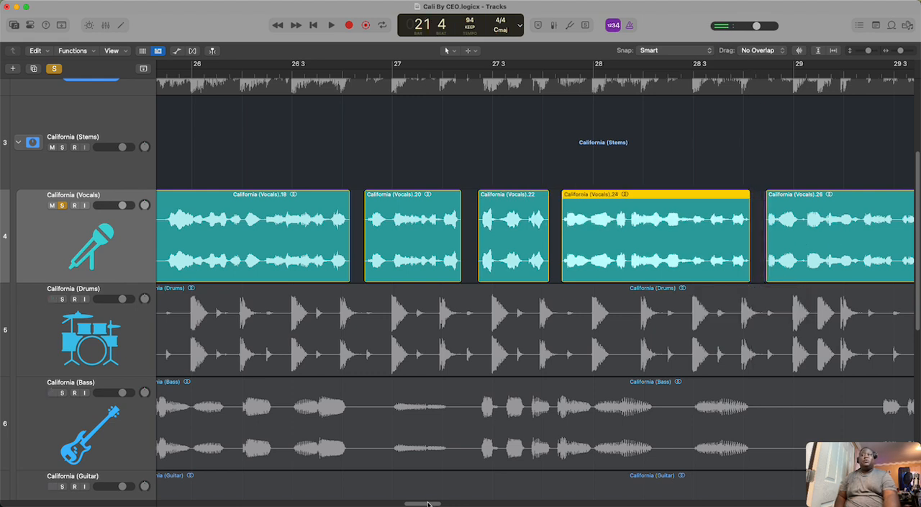
Step: Trim the quiet ends of California (Vocals).26 and California (Vocals).28 to just before bar 30 and bar 31
{"action": "left_click_drag", "start_coordinate": [427, 503], "coordinate": [446, 503]}
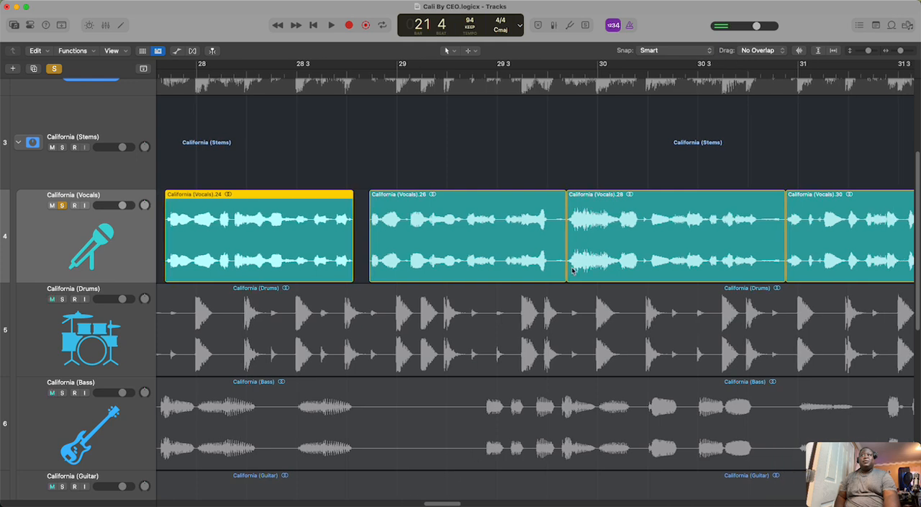
{"action": "left_click_drag", "start_coordinate": [563, 272], "coordinate": [552, 272]}
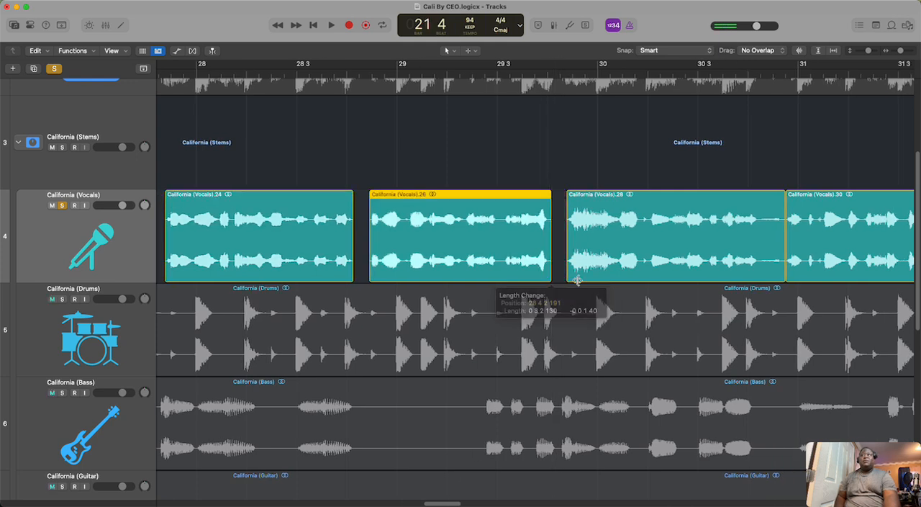
{"action": "left_click_drag", "start_coordinate": [779, 272], "coordinate": [759, 278]}
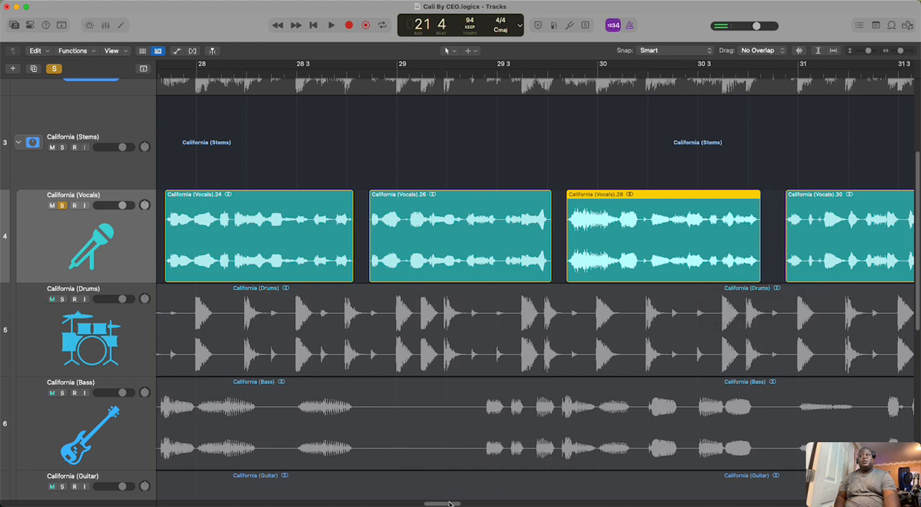
Step: Trim the quiet ends of California (Vocals).30, .32, .34 and .36 between bars 31 and 34
{"action": "left_click_drag", "start_coordinate": [449, 503], "coordinate": [474, 503]}
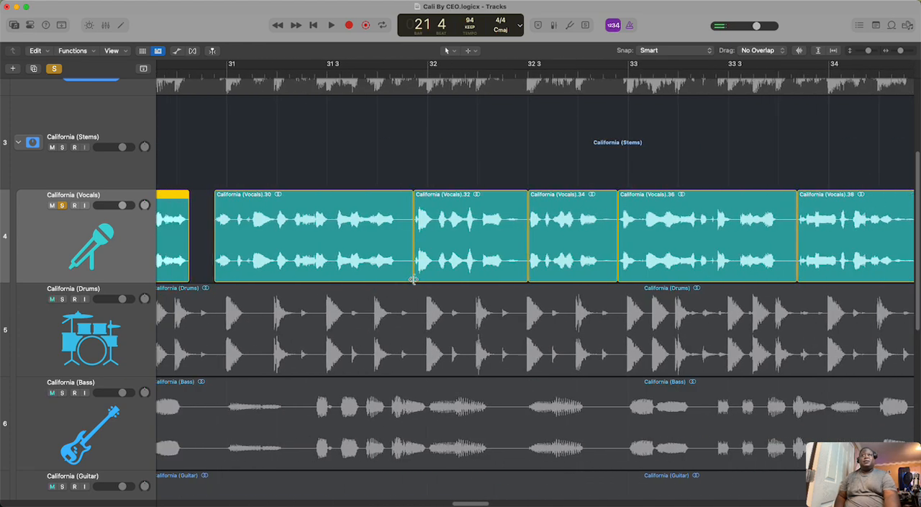
{"action": "left_click_drag", "start_coordinate": [410, 275], "coordinate": [401, 275]}
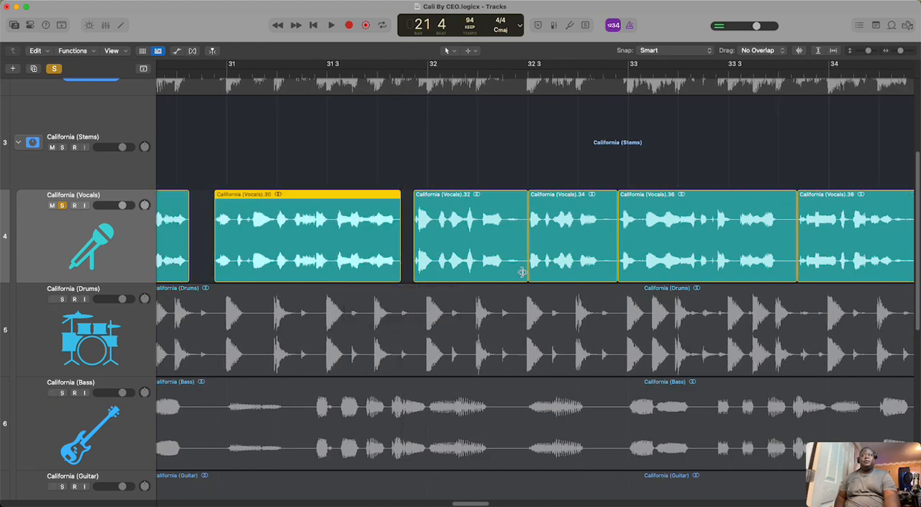
{"action": "left_click_drag", "start_coordinate": [526, 273], "coordinate": [505, 276]}
{"action": "left_click_drag", "start_coordinate": [615, 270], "coordinate": [599, 274]}
{"action": "left_click_drag", "start_coordinate": [792, 274], "coordinate": [778, 275]}
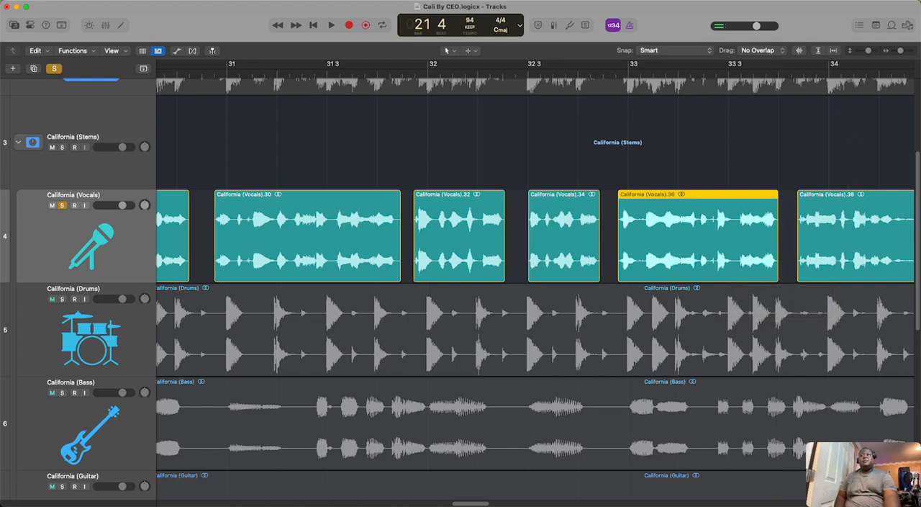
{"action": "scroll", "coordinate": [470, 504], "scroll_direction": "right", "scroll_amount": 10}
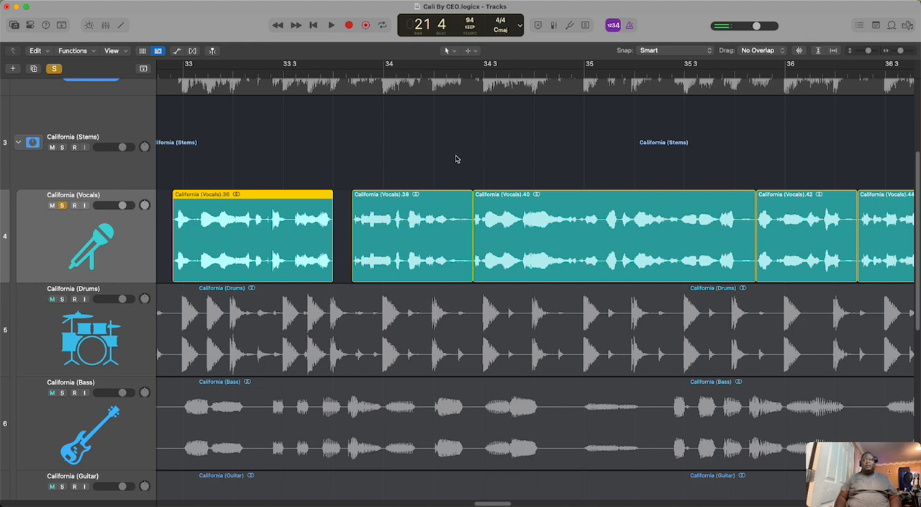
{"action": "left_click_drag", "start_coordinate": [456, 157], "coordinate": [863, 249]}
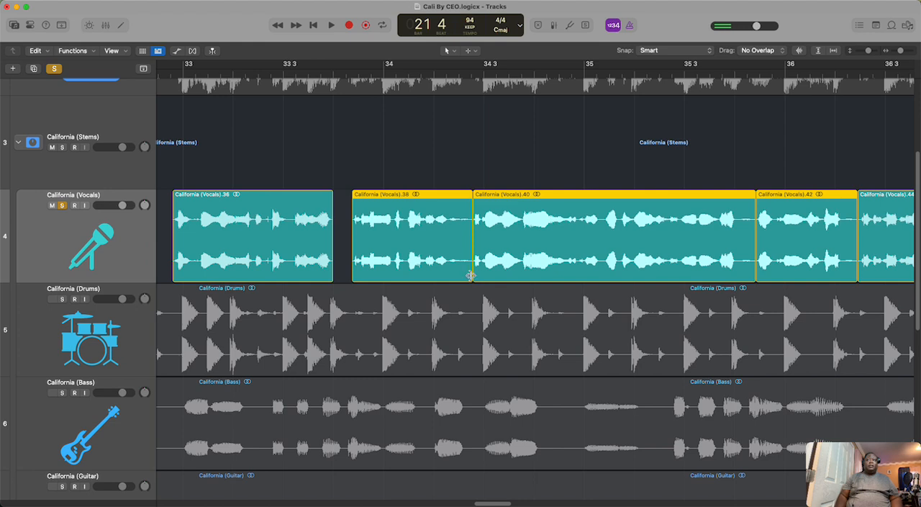
{"action": "left_click_drag", "start_coordinate": [470, 276], "coordinate": [454, 285]}
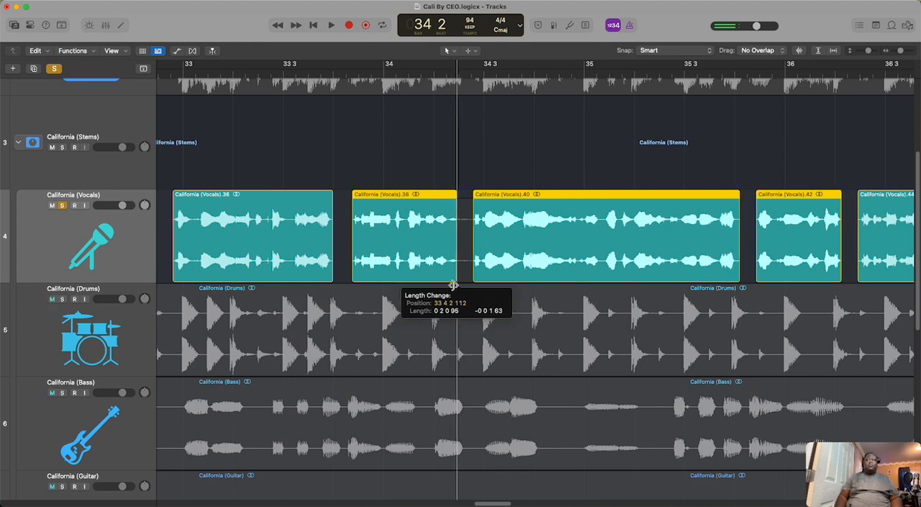
{"action": "left_click_drag", "start_coordinate": [453, 285], "coordinate": [472, 285]}
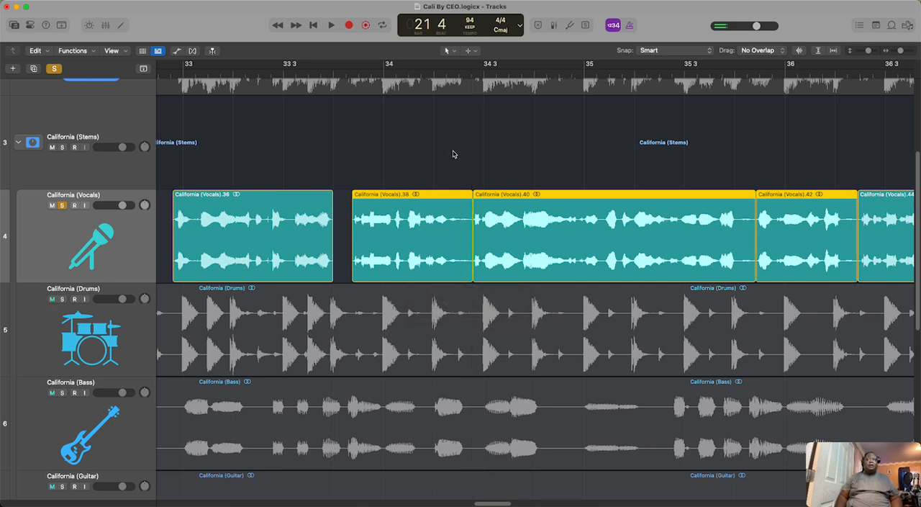
{"action": "left_click", "coordinate": [454, 155]}
Step: Trim the quiet ends of California (Vocals).38, .40 and .42 one by one, right after the last waveform in each region
{"action": "left_click", "coordinate": [455, 256]}
{"action": "left_click_drag", "start_coordinate": [470, 266], "coordinate": [445, 281]}
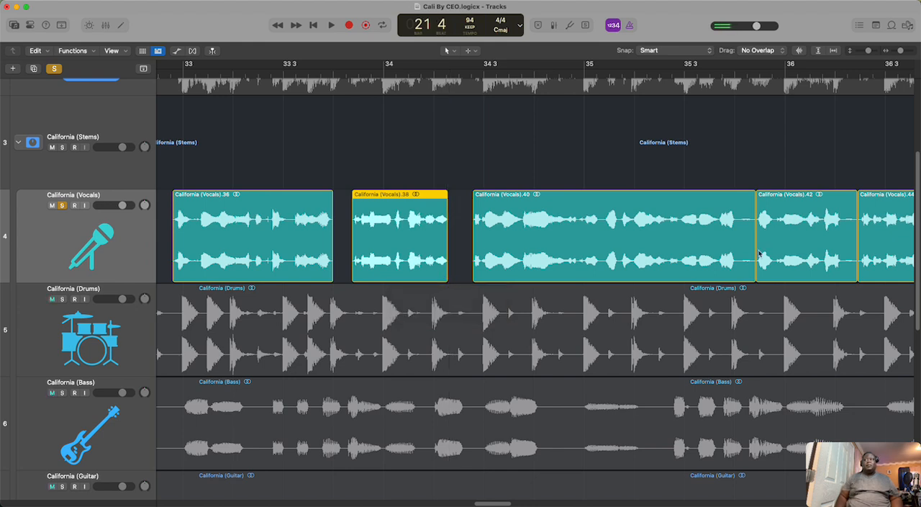
{"action": "left_click_drag", "start_coordinate": [752, 266], "coordinate": [740, 281]}
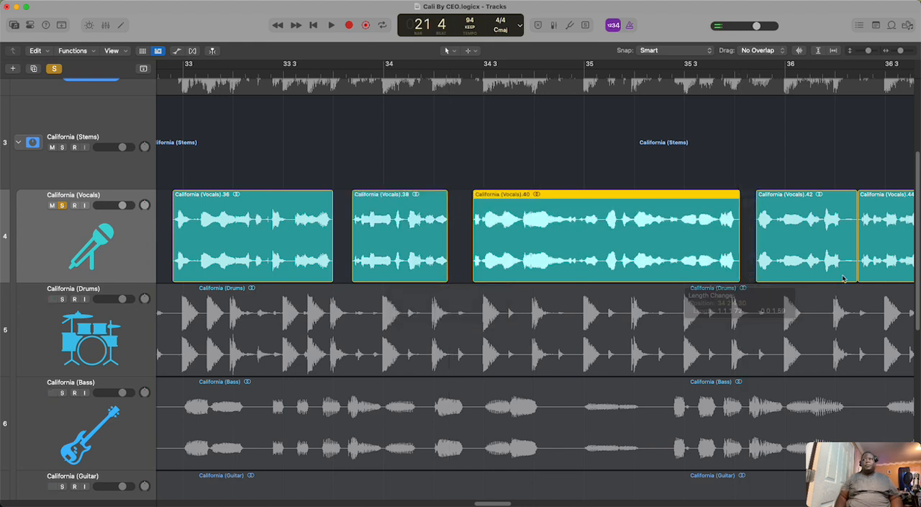
{"action": "left_click_drag", "start_coordinate": [853, 270], "coordinate": [844, 272]}
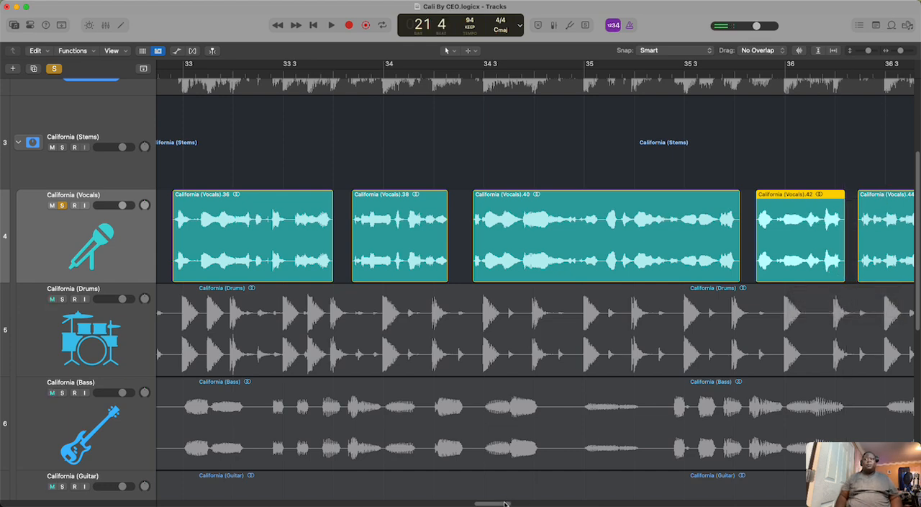
Step: Trim the end of California (Vocals).44 to just before bar 37 and California (Vocals).46 to about bar 37 beat 4
{"action": "scroll", "coordinate": [505, 496], "scroll_direction": "right", "scroll_amount": 15}
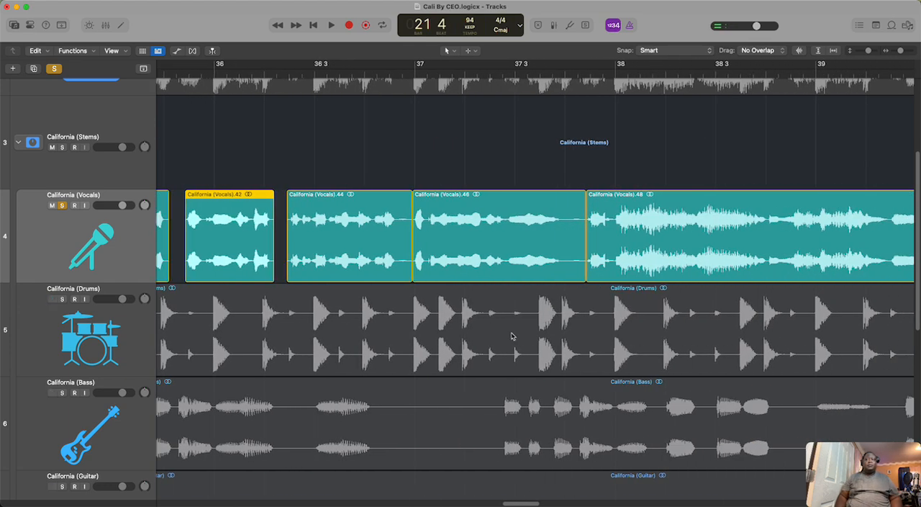
{"action": "mouse_move", "coordinate": [411, 281]}
{"action": "left_mouse_down"}
{"action": "mouse_move", "coordinate": [398, 281]}
{"action": "mouse_move", "coordinate": [416, 283]}
{"action": "left_mouse_up"}
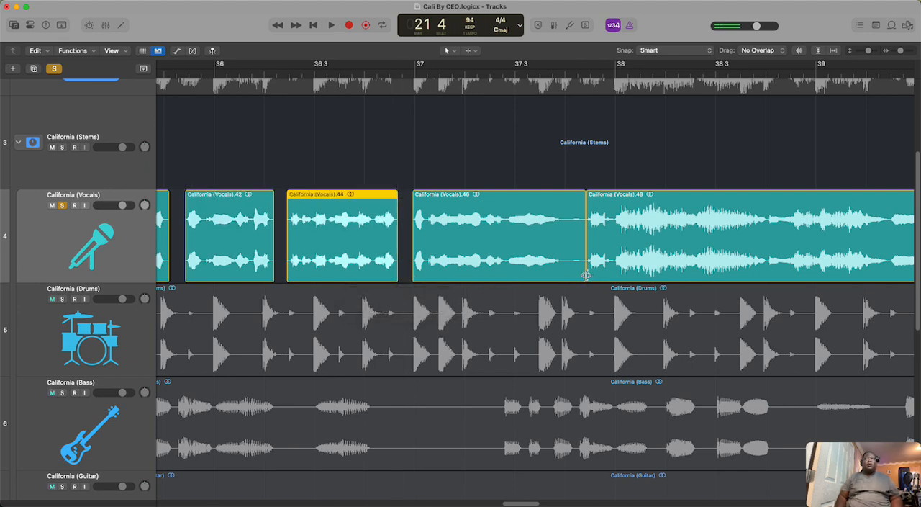
{"action": "left_click_drag", "start_coordinate": [587, 275], "coordinate": [565, 277]}
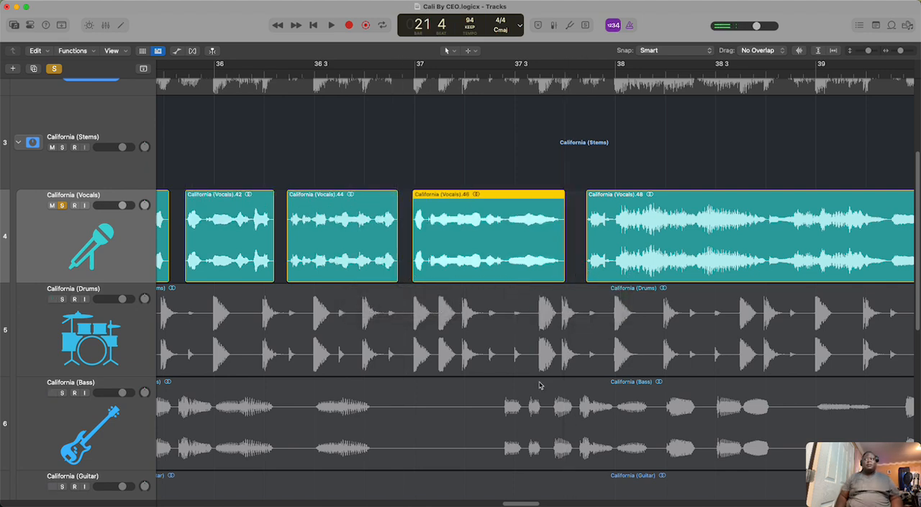
Step: Trim the quiet ends of California (Vocals).50 and California (Vocals).52 to about bar 40 beat 4 and bar 51 beat 4
{"action": "left_click_drag", "start_coordinate": [523, 504], "coordinate": [558, 481]}
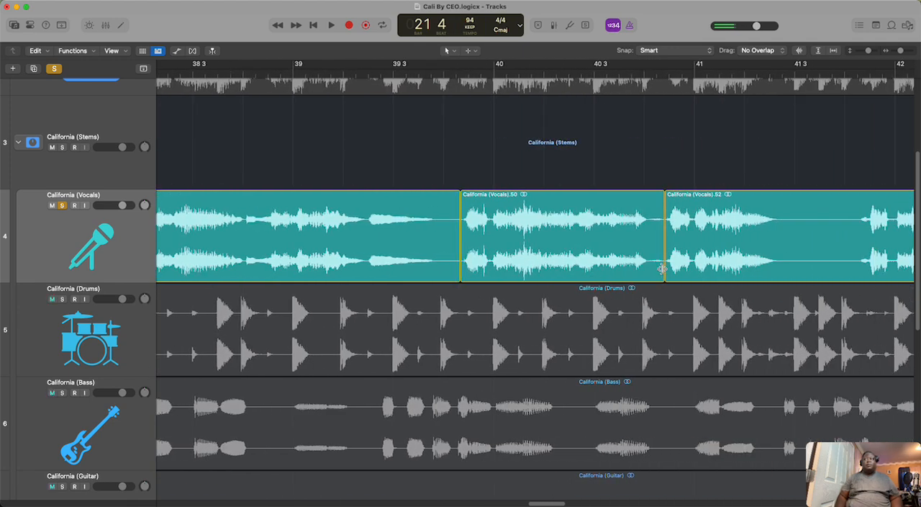
{"action": "left_click_drag", "start_coordinate": [661, 269], "coordinate": [649, 279]}
{"action": "left_click_drag", "start_coordinate": [550, 504], "coordinate": [575, 502]}
{"action": "left_click_drag", "start_coordinate": [574, 502], "coordinate": [660, 495]}
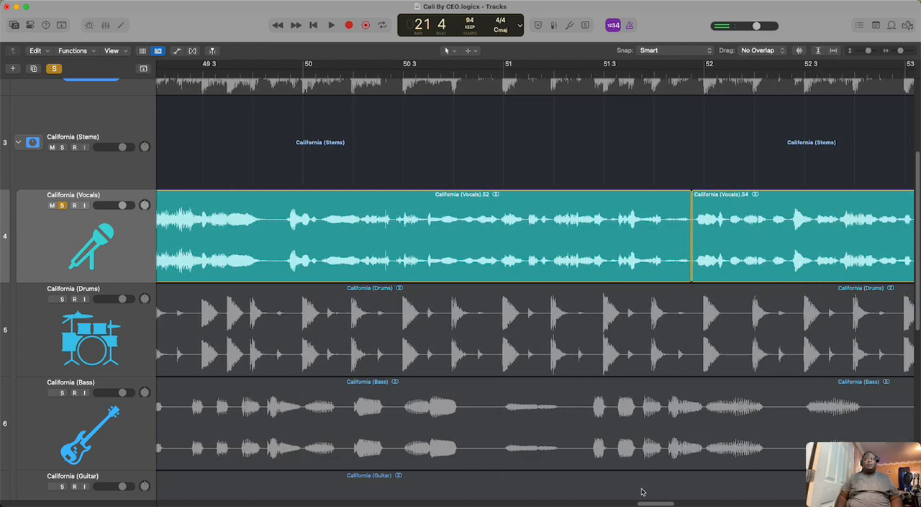
{"action": "left_click", "coordinate": [685, 249]}
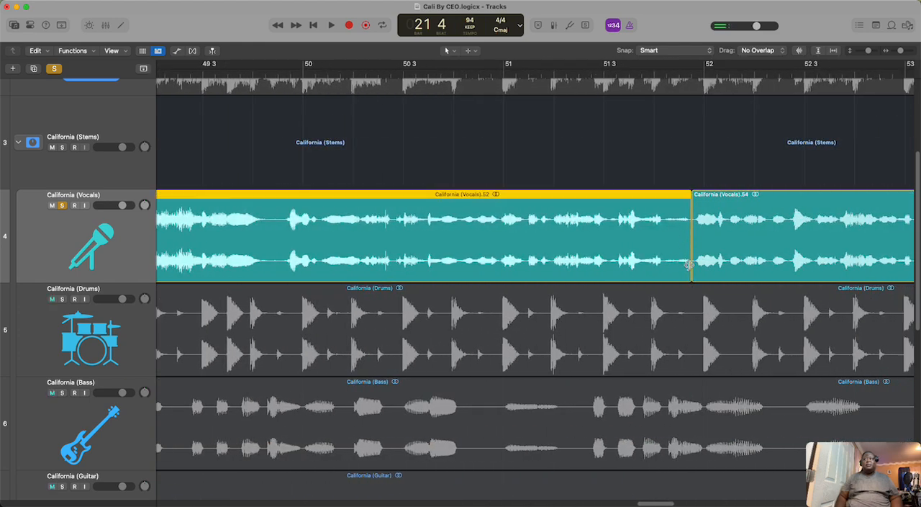
{"action": "left_click_drag", "start_coordinate": [689, 264], "coordinate": [663, 265]}
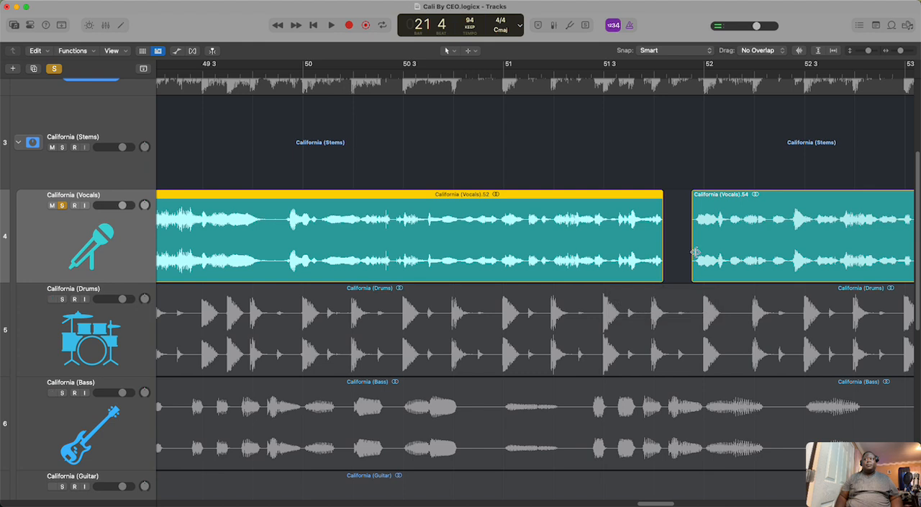
Step: Listen to the quiet tail of California (Vocals).54 from about bar 53 beat 2 and trim the region's end to just before beat 3
{"action": "left_click_drag", "start_coordinate": [648, 504], "coordinate": [668, 503]}
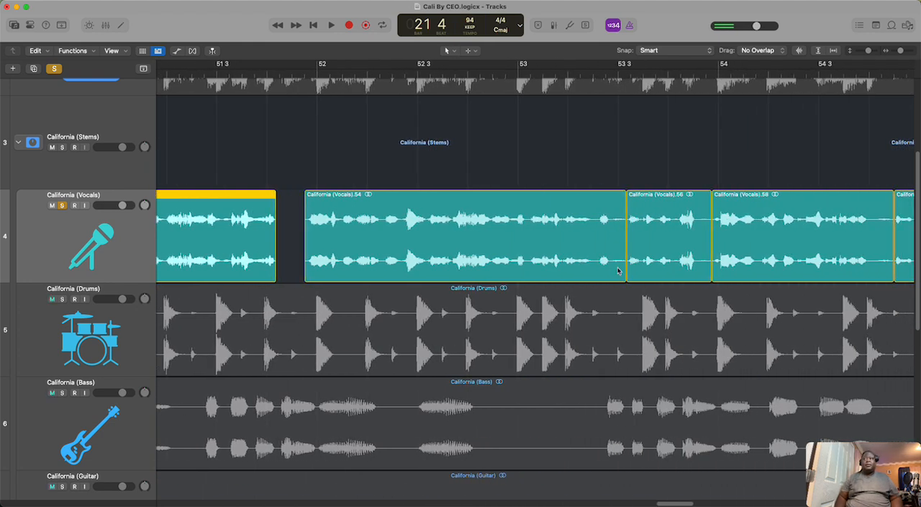
{"action": "left_click", "coordinate": [587, 74]}
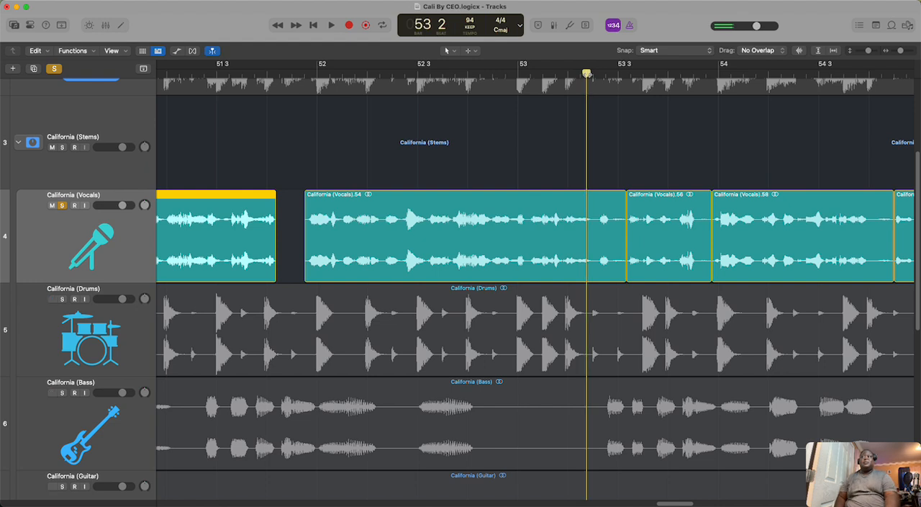
{"action": "key", "text": "space"}
{"action": "key", "text": "space"}
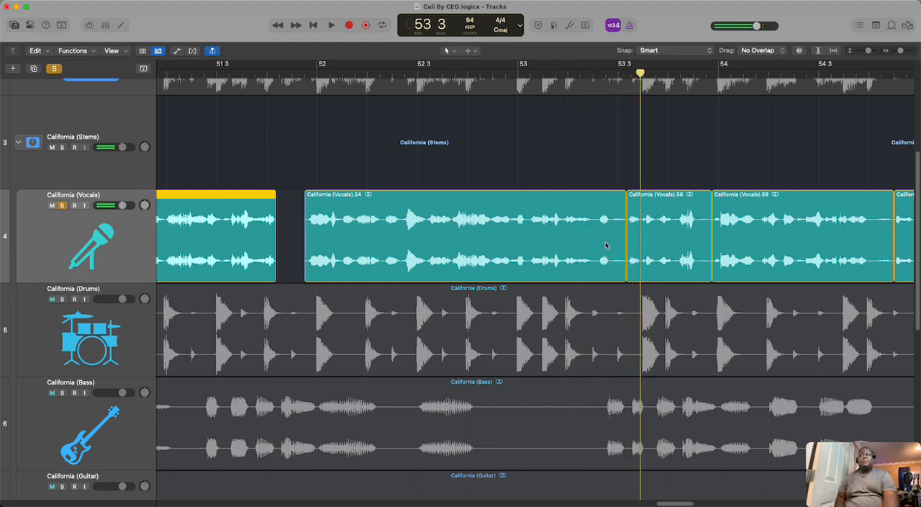
{"action": "left_click", "coordinate": [564, 75]}
{"action": "key", "text": "space"}
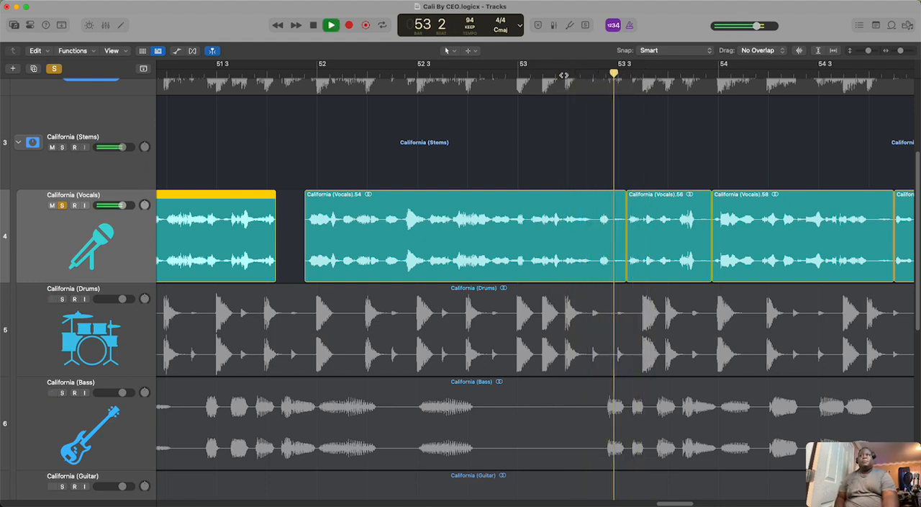
{"action": "key", "text": "space"}
{"action": "left_click", "coordinate": [617, 260]}
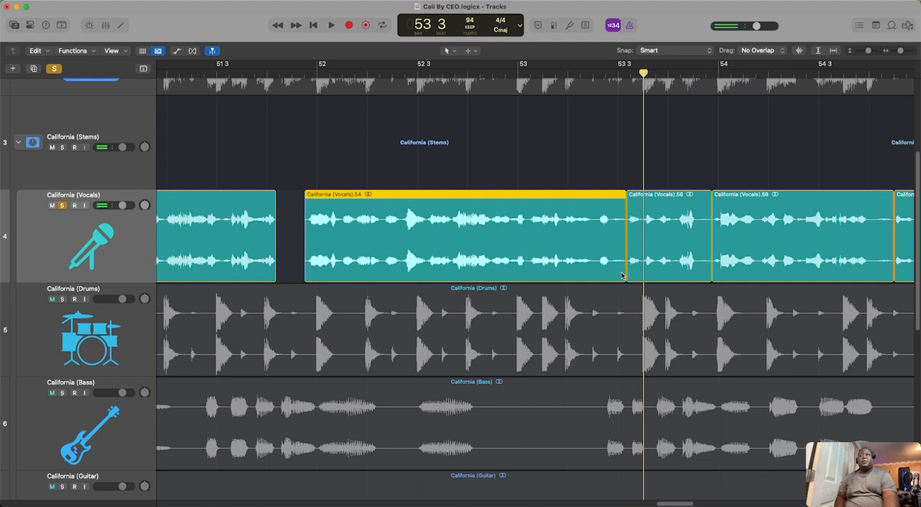
{"action": "left_click_drag", "start_coordinate": [622, 271], "coordinate": [612, 275]}
Step: Trim the quiet ends of California (Vocals).56, .58 and .60 right after the last waveform in each region
{"action": "left_click", "coordinate": [705, 266]}
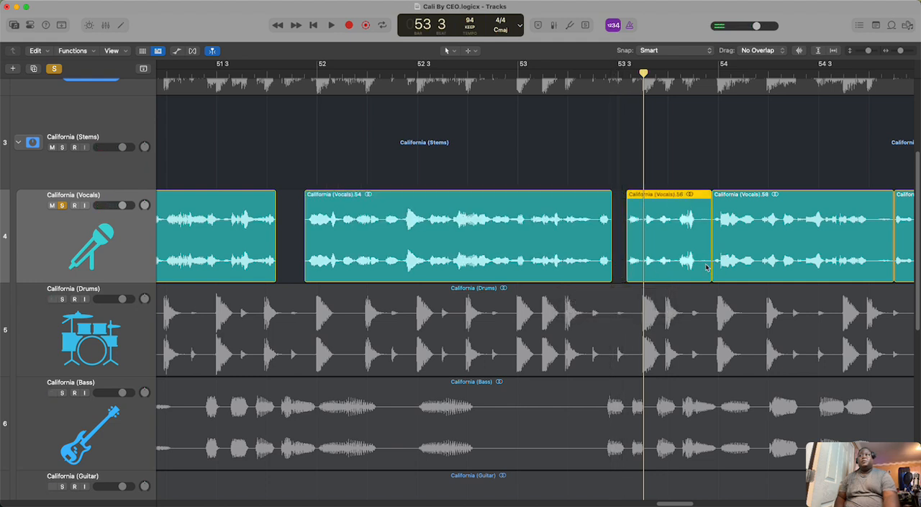
{"action": "left_click_drag", "start_coordinate": [711, 267], "coordinate": [693, 276]}
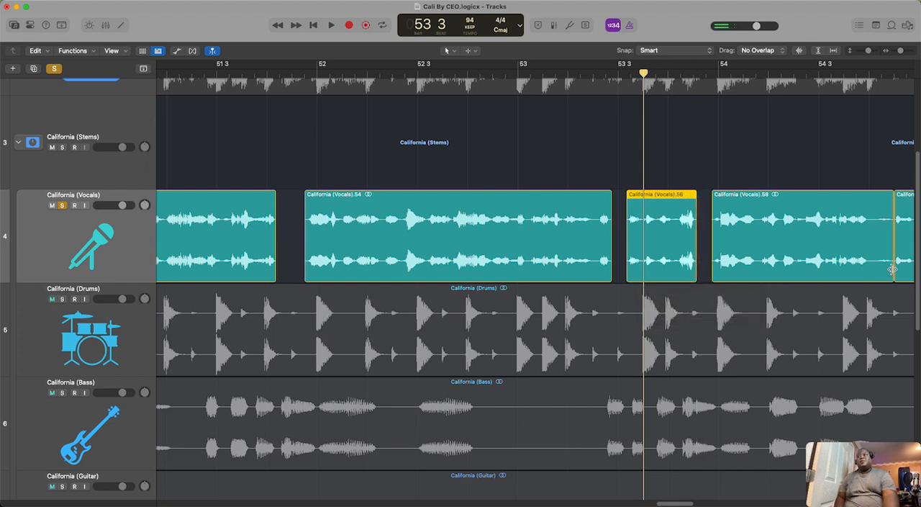
{"action": "left_click_drag", "start_coordinate": [893, 269], "coordinate": [871, 285]}
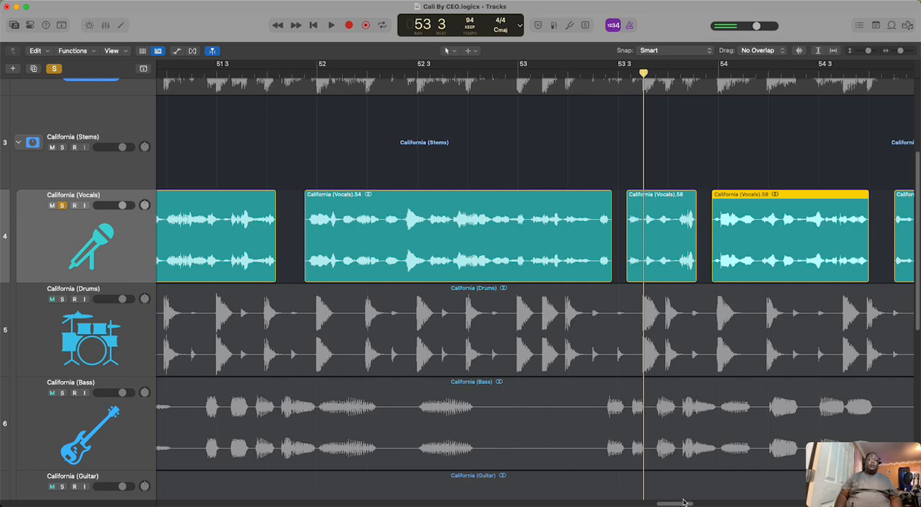
{"action": "left_click_drag", "start_coordinate": [681, 502], "coordinate": [704, 501]}
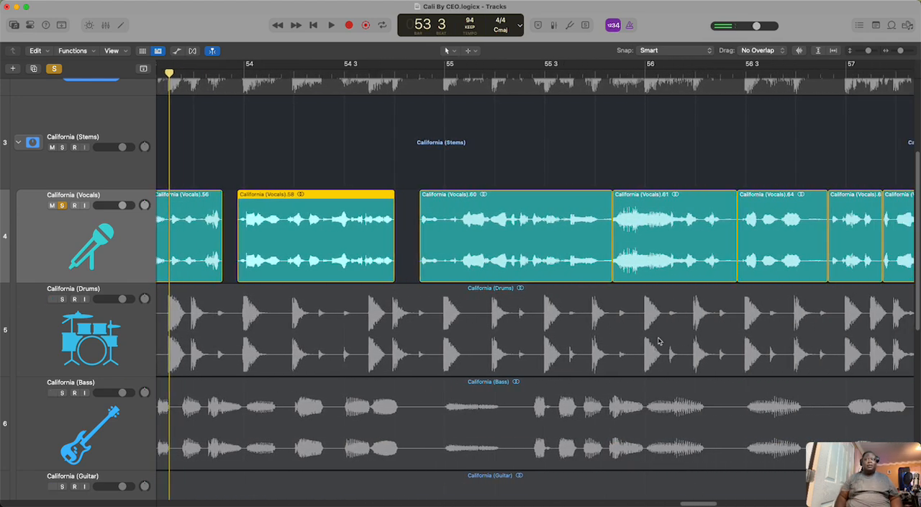
{"action": "left_click_drag", "start_coordinate": [609, 265], "coordinate": [599, 275]}
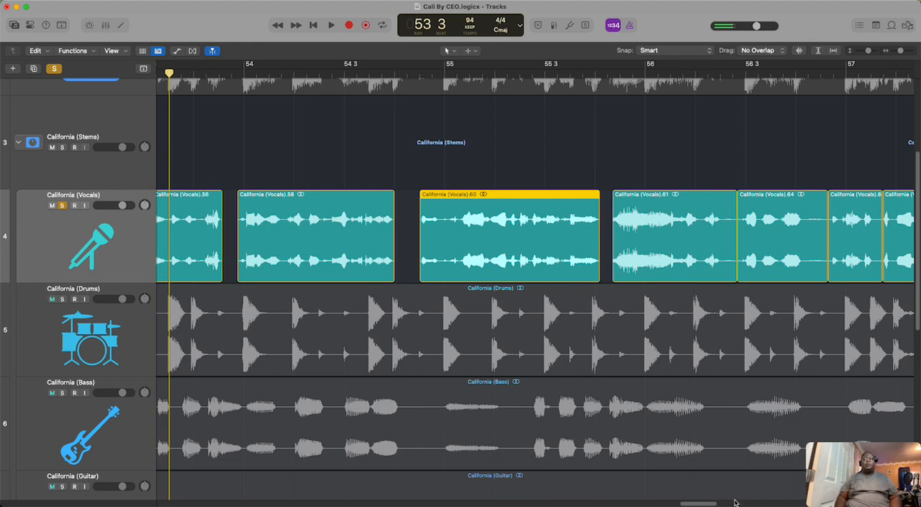
Step: With the Scissors Tool, split the four regions from California (Vocals).61 to .68 right after the last waveform in each
{"action": "left_click_drag", "start_coordinate": [702, 502], "coordinate": [718, 502]}
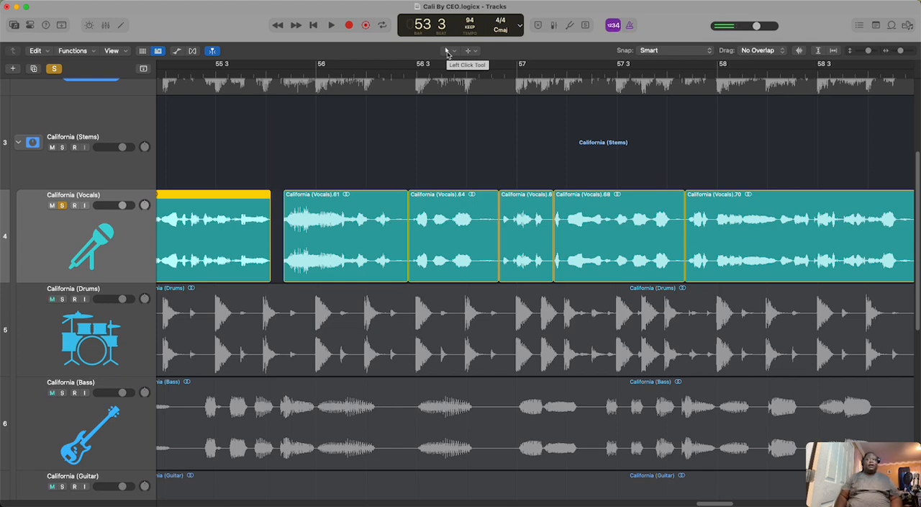
{"action": "left_click", "coordinate": [124, 26]}
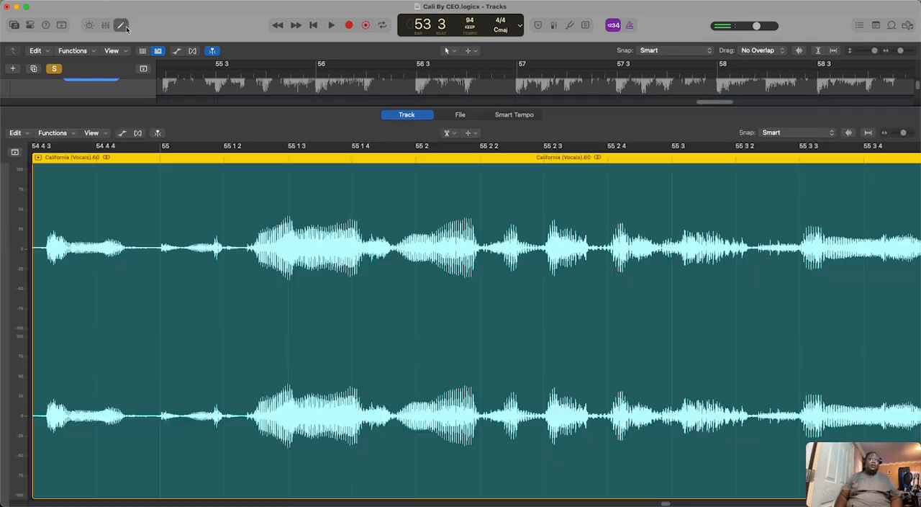
{"action": "left_click", "coordinate": [123, 26]}
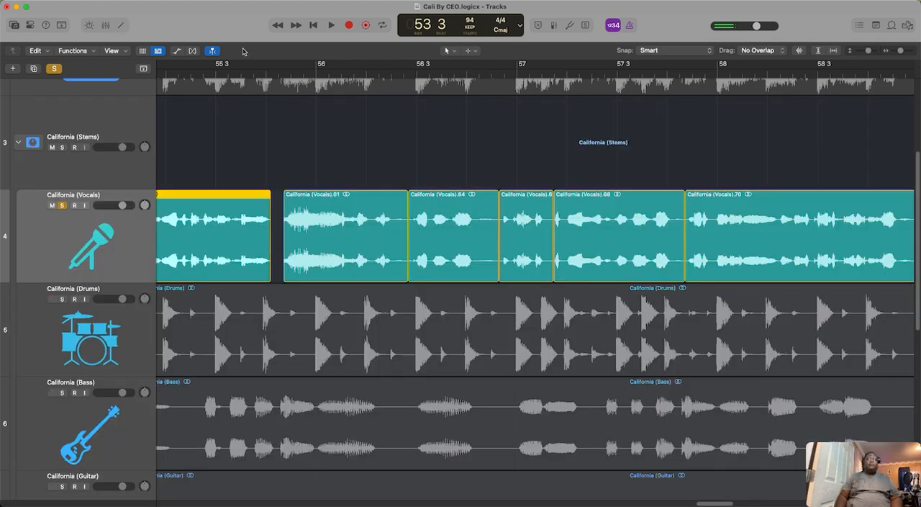
{"action": "left_click", "coordinate": [453, 52]}
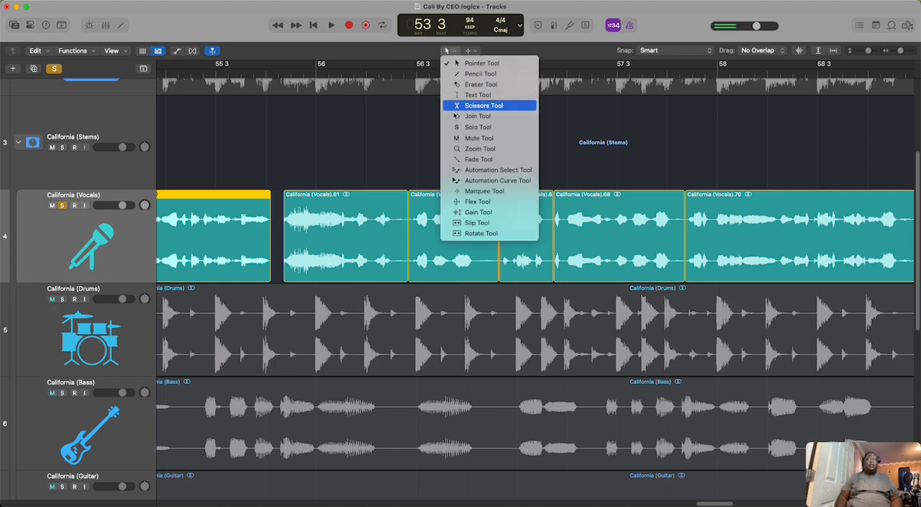
{"action": "left_click", "coordinate": [463, 107]}
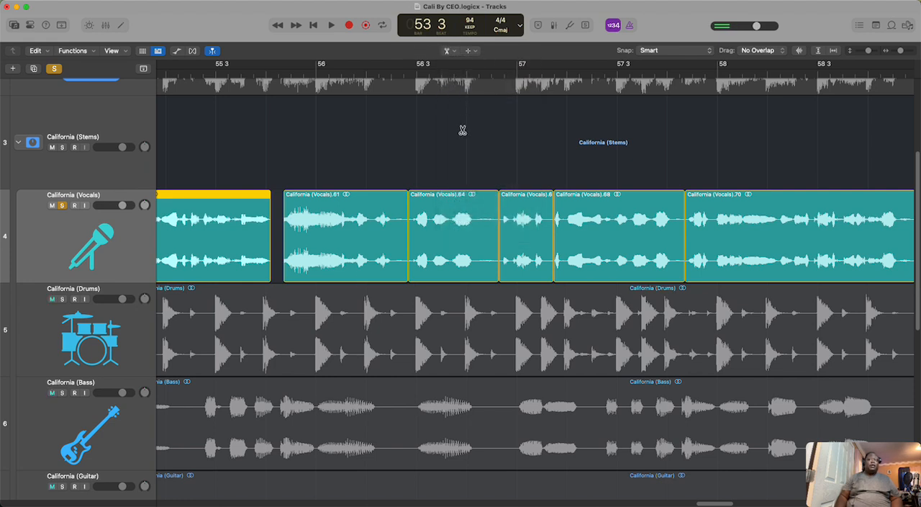
{"action": "left_click", "coordinate": [392, 225]}
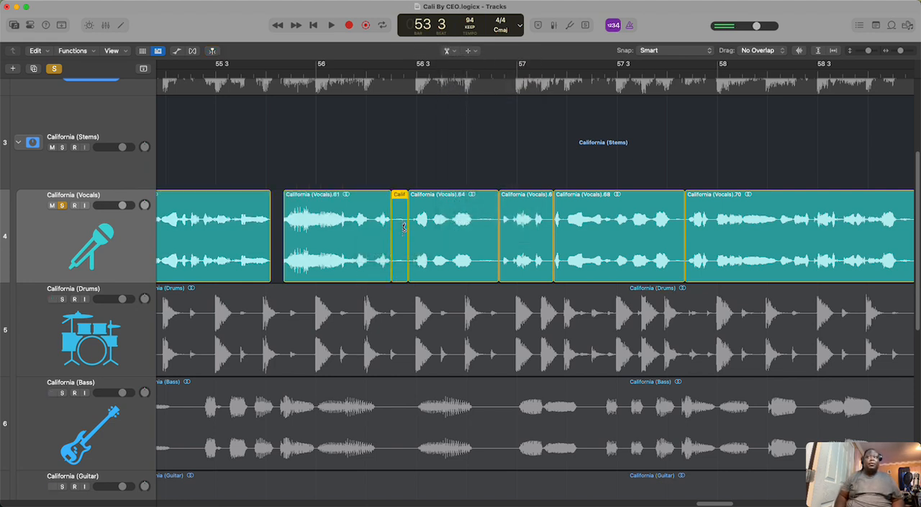
{"action": "left_click", "coordinate": [475, 225]}
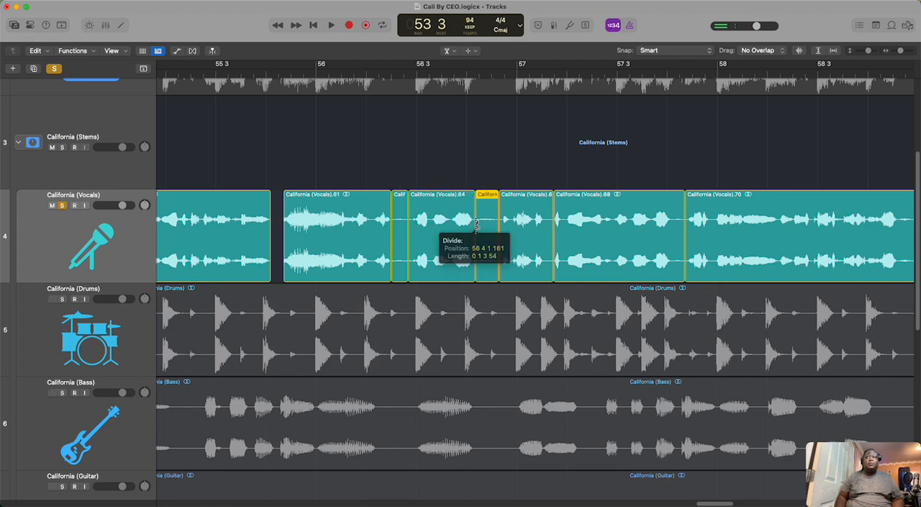
{"action": "left_click", "coordinate": [544, 225]}
{"action": "left_click", "coordinate": [673, 223]}
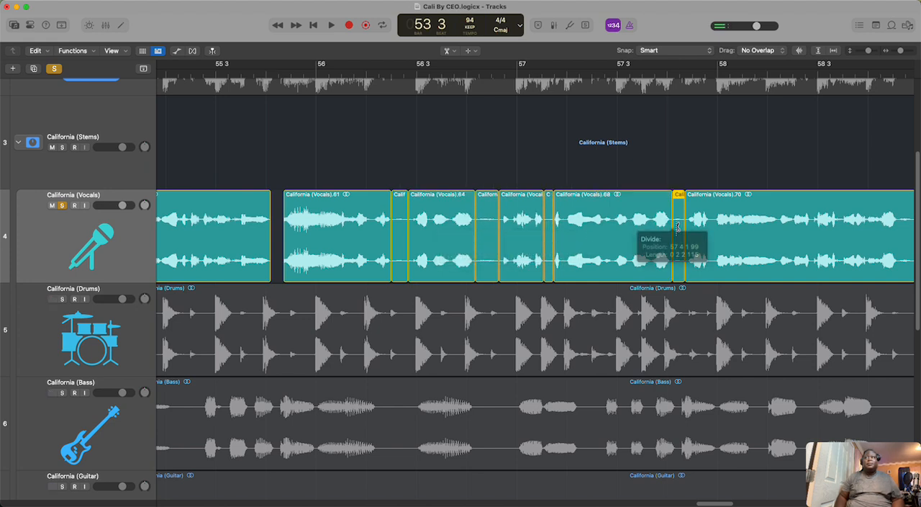
Step: Cut out the four short quiet pieces split off between California (Vocals).61 and California (Vocals).70
{"action": "right_click", "coordinate": [680, 229]}
{"action": "left_click", "coordinate": [685, 232]}
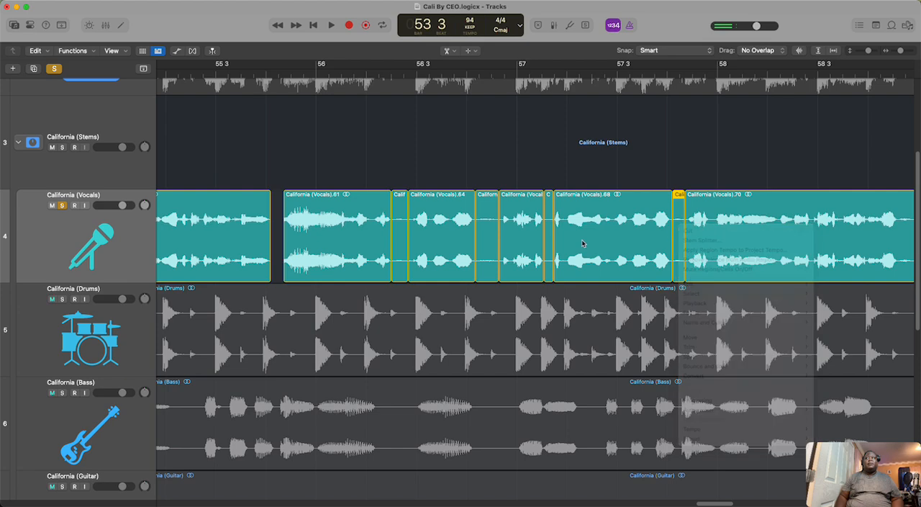
{"action": "right_click", "coordinate": [552, 230]}
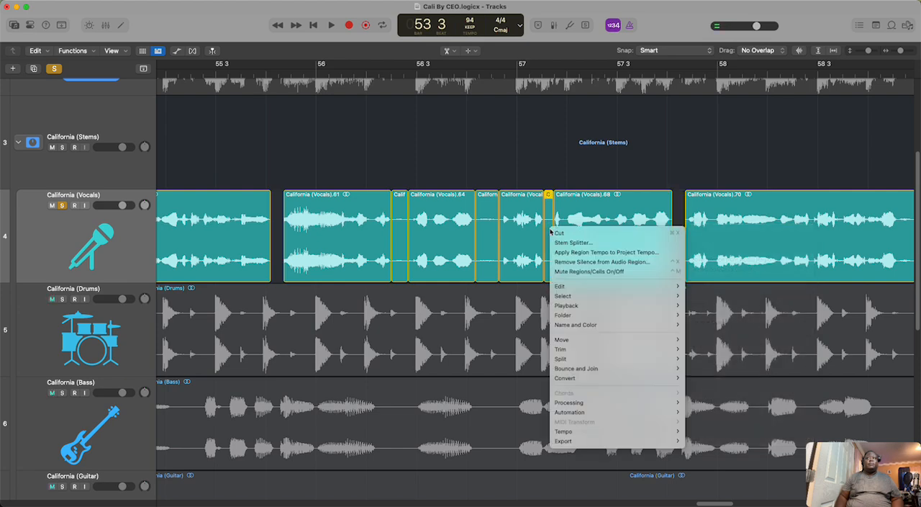
{"action": "left_click", "coordinate": [554, 234]}
{"action": "right_click", "coordinate": [499, 216]}
{"action": "left_click", "coordinate": [500, 217]}
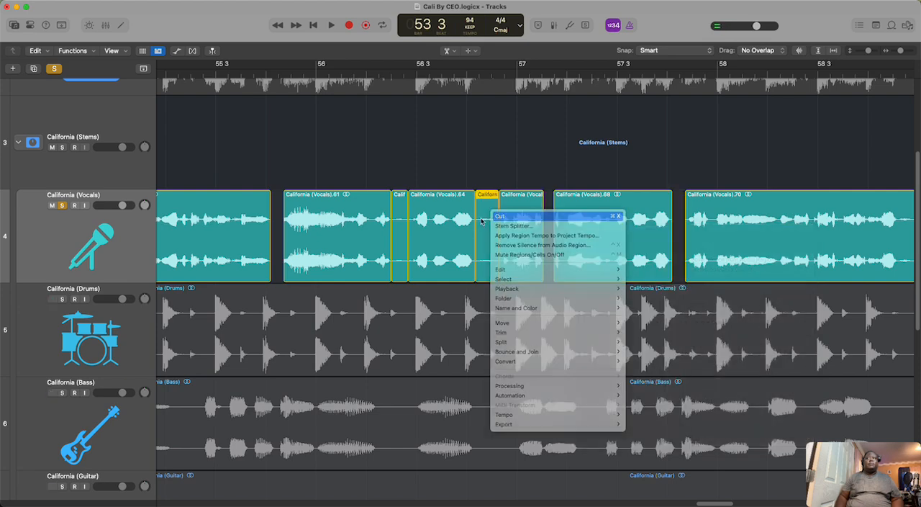
{"action": "right_click", "coordinate": [401, 216]}
{"action": "left_click", "coordinate": [407, 216]}
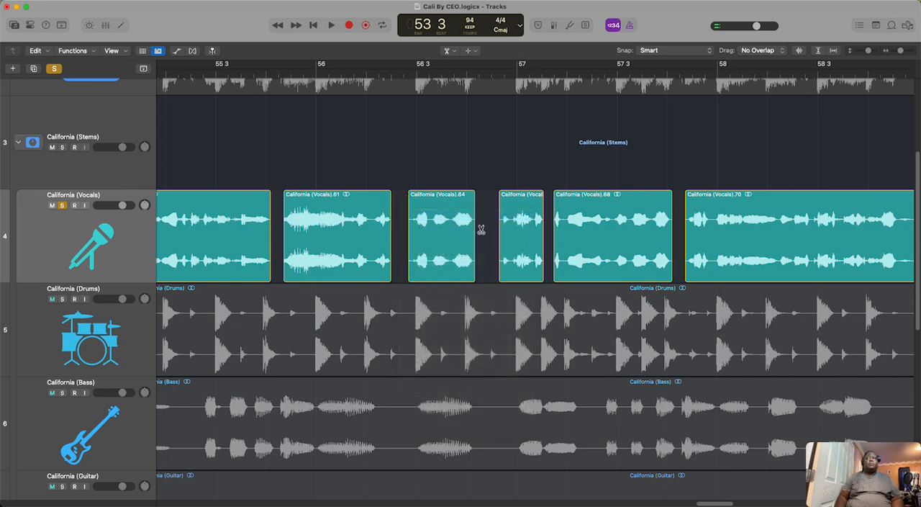
Step: Split California (Vocals).70, .72, .74 and .76 right after the last waveform in each region
{"action": "scroll", "coordinate": [698, 502], "scroll_direction": "right", "scroll_amount": 10}
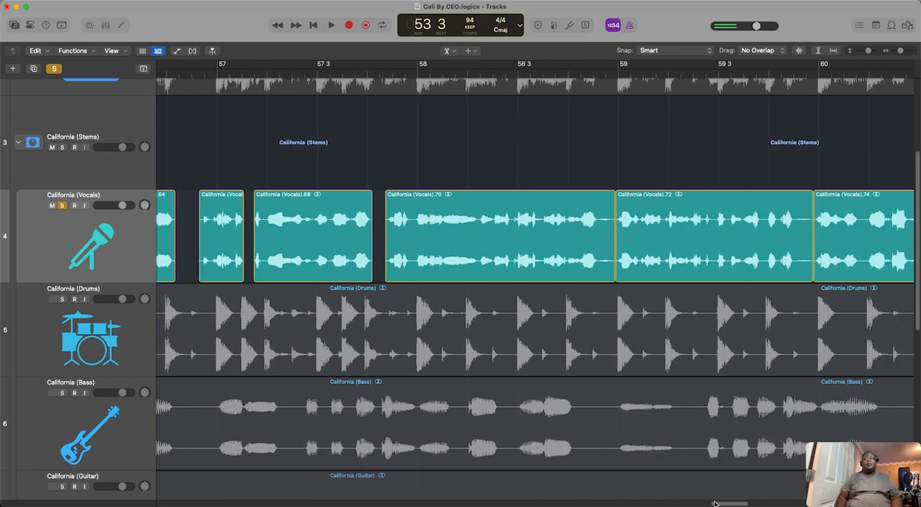
{"action": "left_click", "coordinate": [387, 224]}
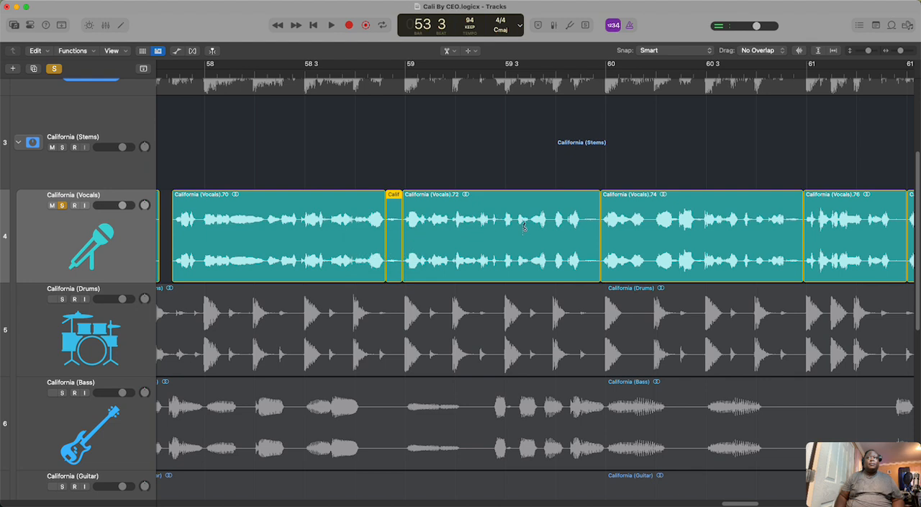
{"action": "left_click", "coordinate": [582, 224]}
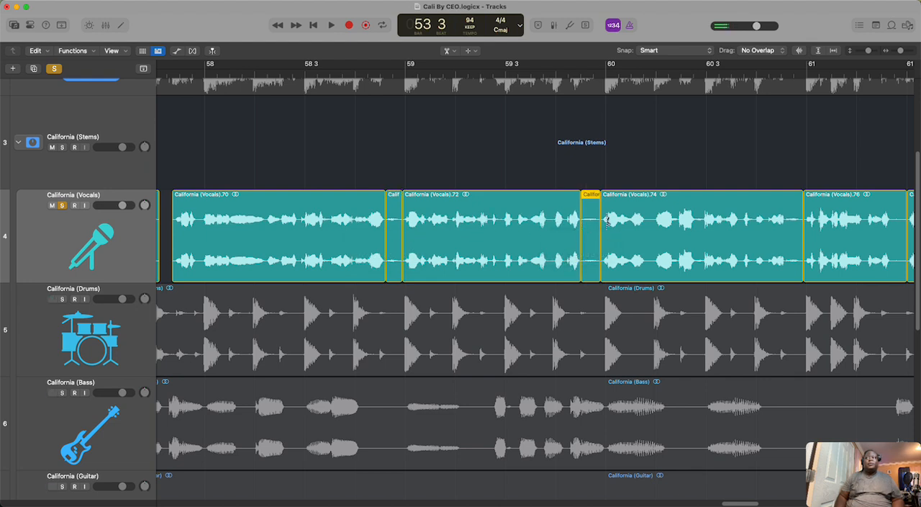
{"action": "left_click", "coordinate": [785, 226]}
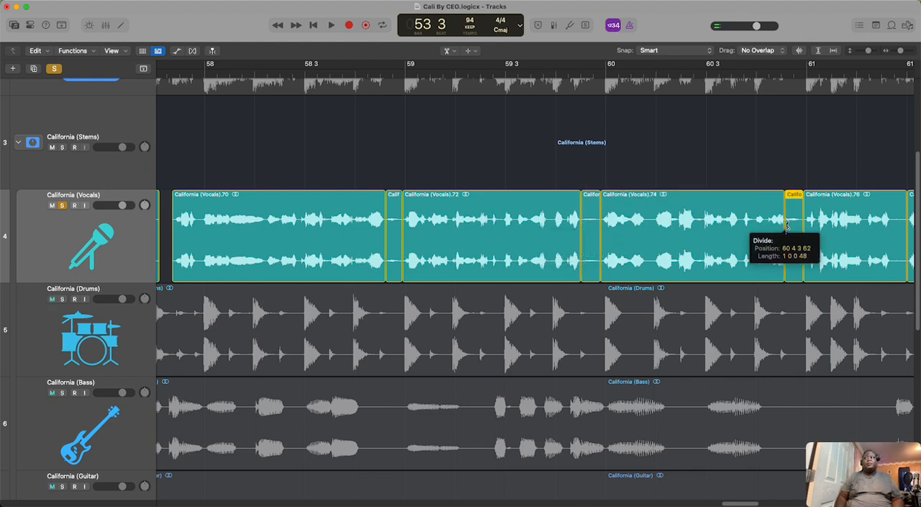
{"action": "left_click", "coordinate": [892, 225]}
Step: Cut out the four short quiet pieces split off the ends of California (Vocals).70, .72, .74 and .76
{"action": "right_click", "coordinate": [901, 217]}
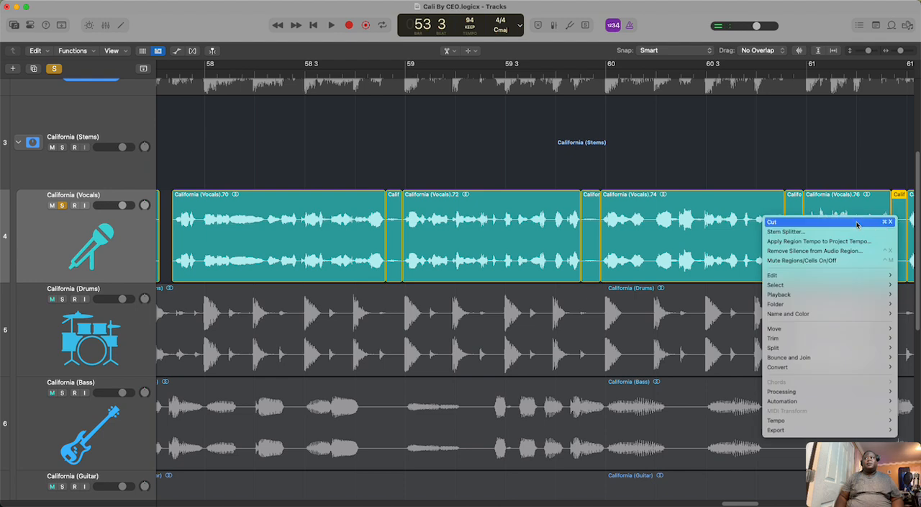
{"action": "left_click", "coordinate": [793, 231]}
{"action": "right_click", "coordinate": [791, 212]}
{"action": "left_click", "coordinate": [771, 218]}
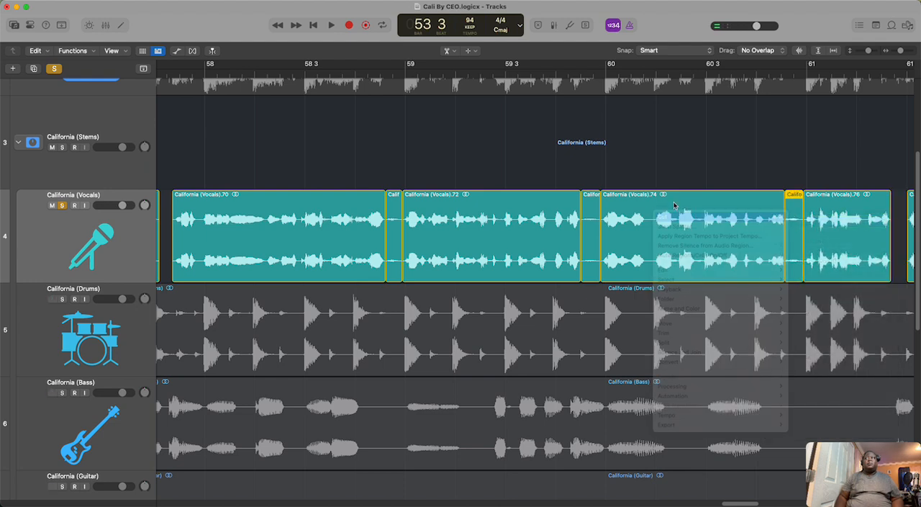
{"action": "right_click", "coordinate": [596, 213]}
{"action": "left_click", "coordinate": [596, 218]}
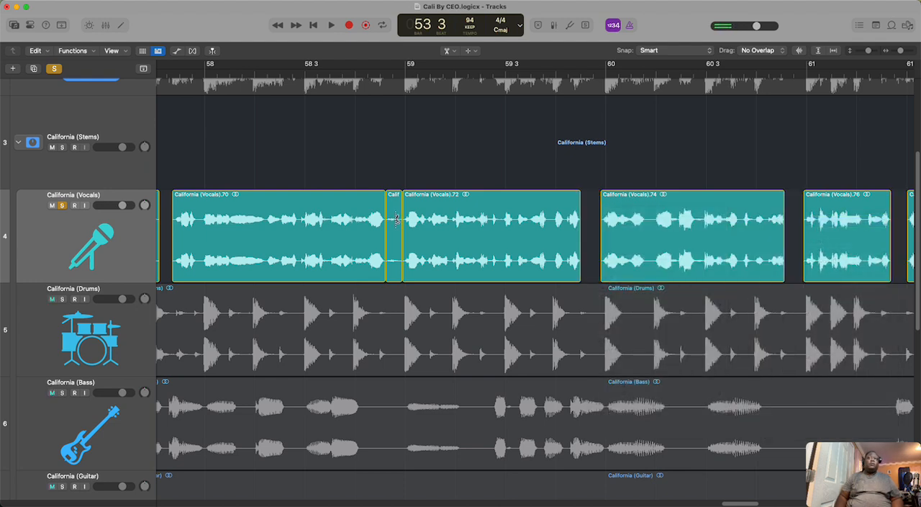
{"action": "right_click", "coordinate": [397, 216]}
{"action": "left_click", "coordinate": [401, 220]}
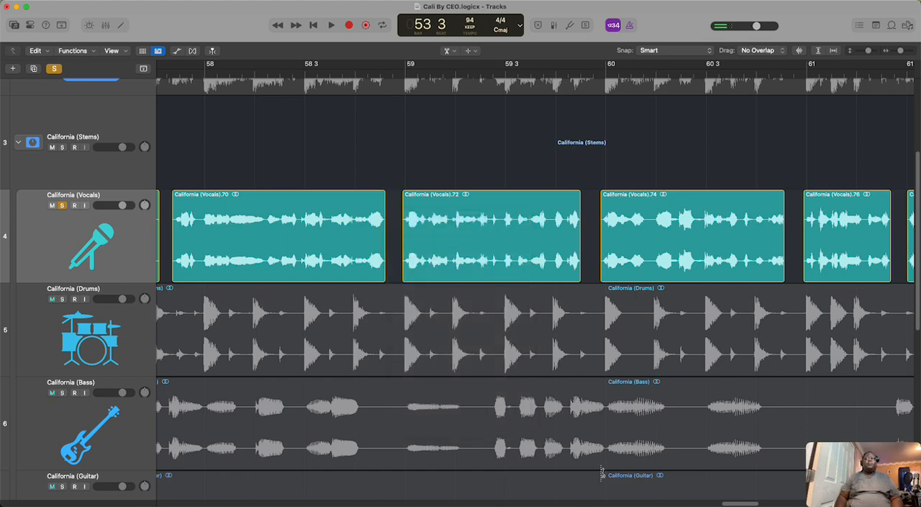
{"action": "scroll", "coordinate": [746, 503], "scroll_direction": "right", "scroll_amount": 15}
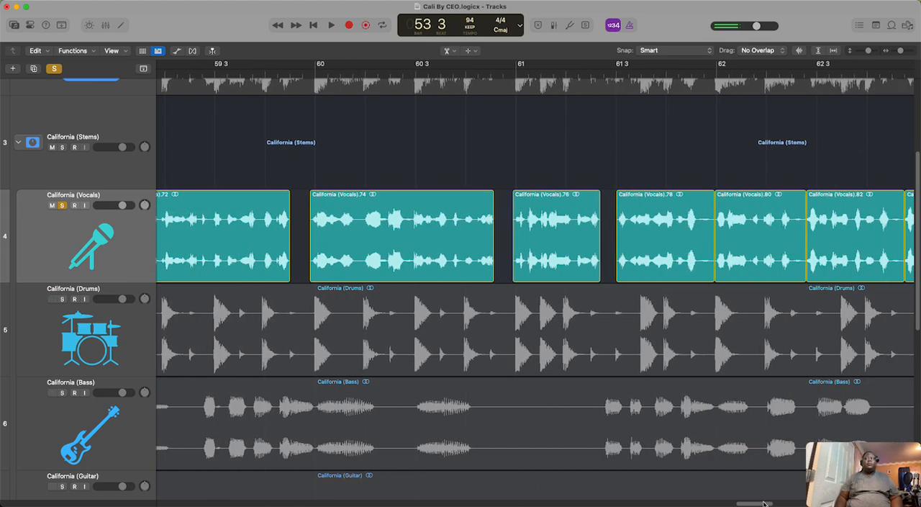
Step: Split California (Vocals).78 and .80 right after the last waveform in each and cut out both quiet end pieces
{"action": "scroll", "coordinate": [792, 502], "scroll_direction": "left", "scroll_amount": 2}
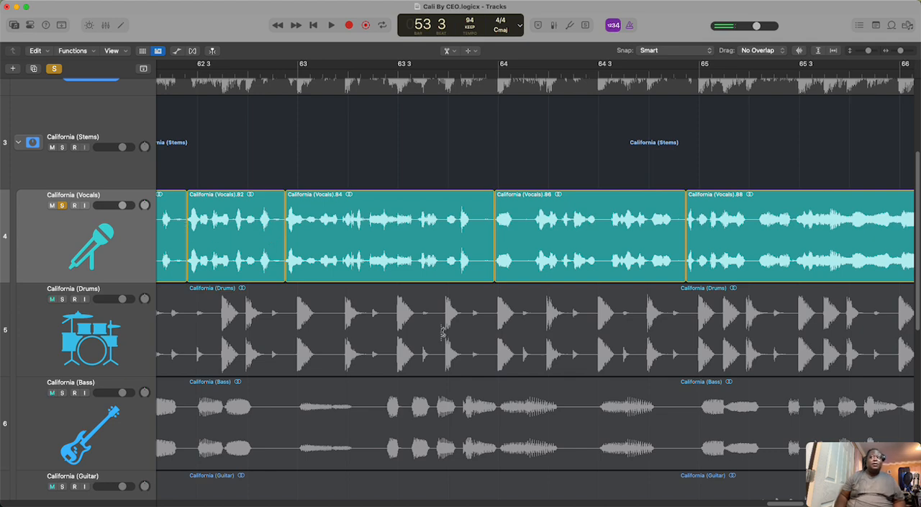
{"action": "left_click_drag", "start_coordinate": [787, 504], "coordinate": [768, 504]}
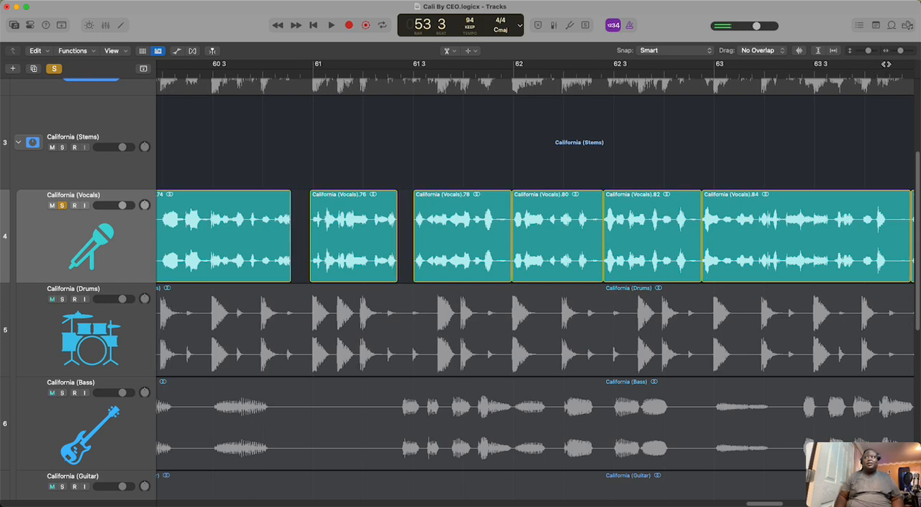
{"action": "left_click_drag", "start_coordinate": [900, 53], "coordinate": [902, 53]}
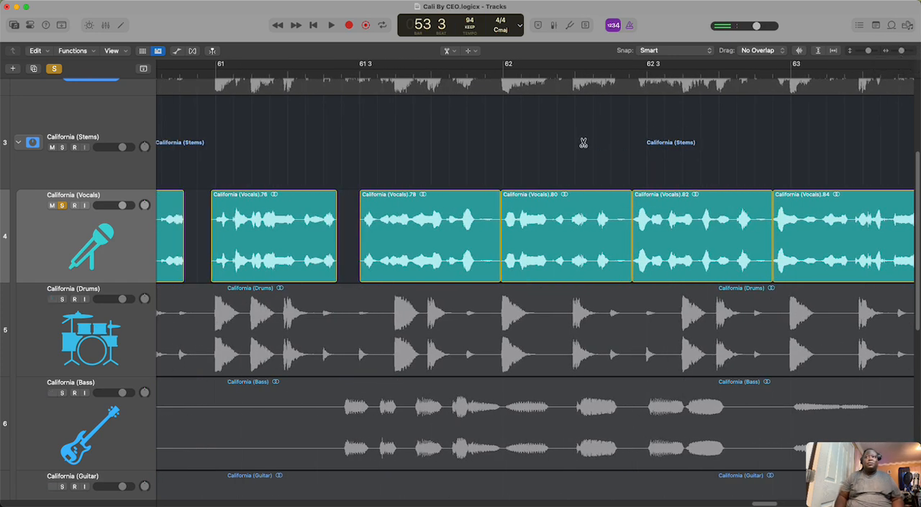
{"action": "left_click", "coordinate": [478, 224]}
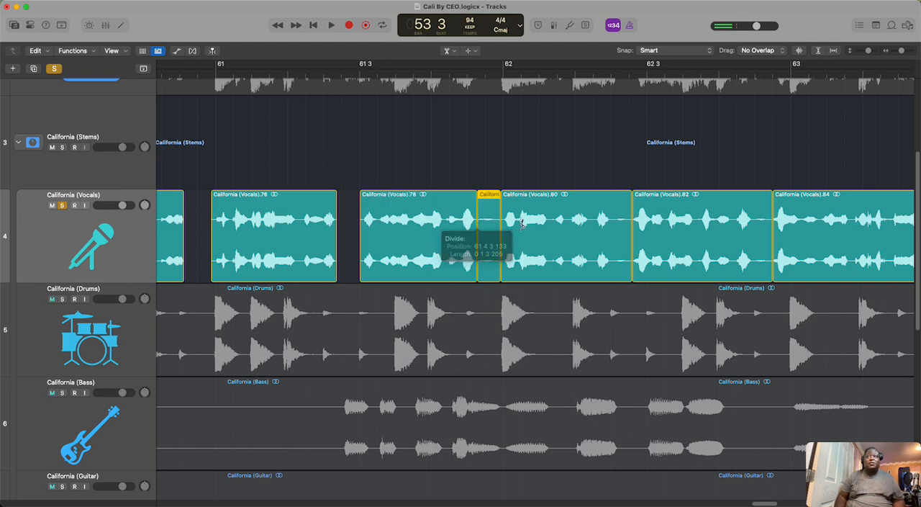
{"action": "left_click", "coordinate": [613, 224]}
{"action": "right_click", "coordinate": [616, 209]}
{"action": "left_click", "coordinate": [624, 216]}
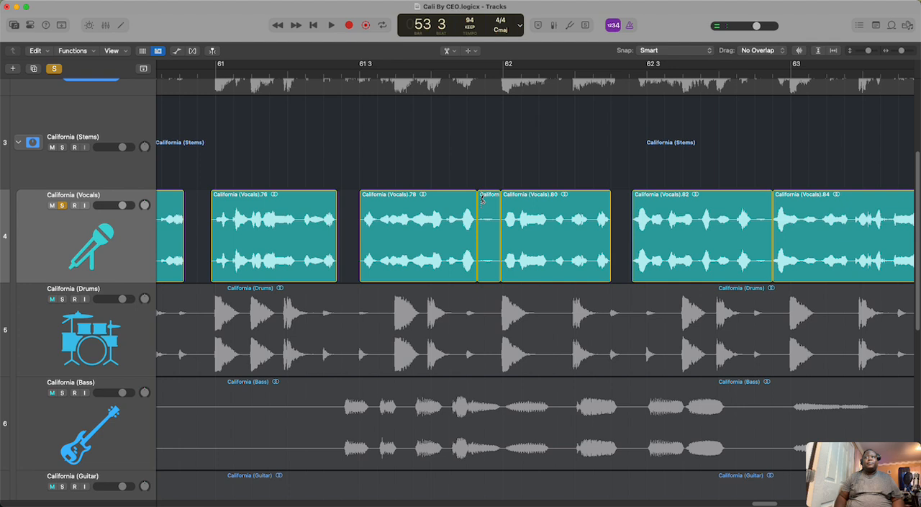
{"action": "right_click", "coordinate": [483, 200]}
{"action": "left_click", "coordinate": [490, 207]}
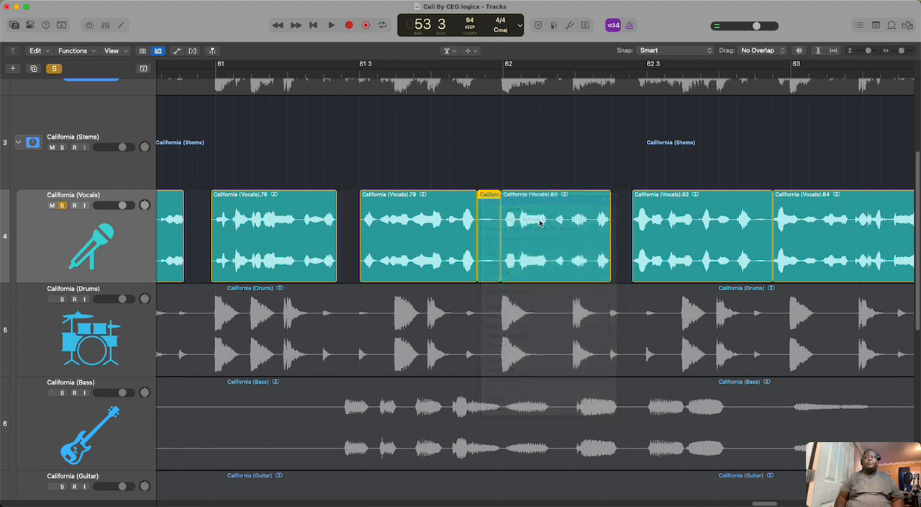
Step: Split California (Vocals).82 and .84 right after their last waveforms and cut out the quiet pieces left at their ends
{"action": "left_click", "coordinate": [756, 224]}
{"action": "right_click", "coordinate": [763, 209]}
{"action": "left_click", "coordinate": [771, 219]}
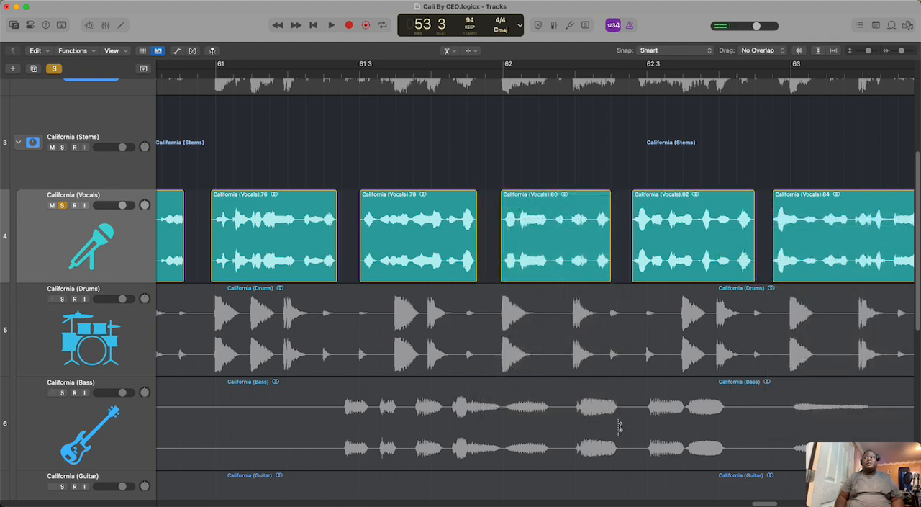
{"action": "left_click_drag", "start_coordinate": [767, 503], "coordinate": [782, 503]}
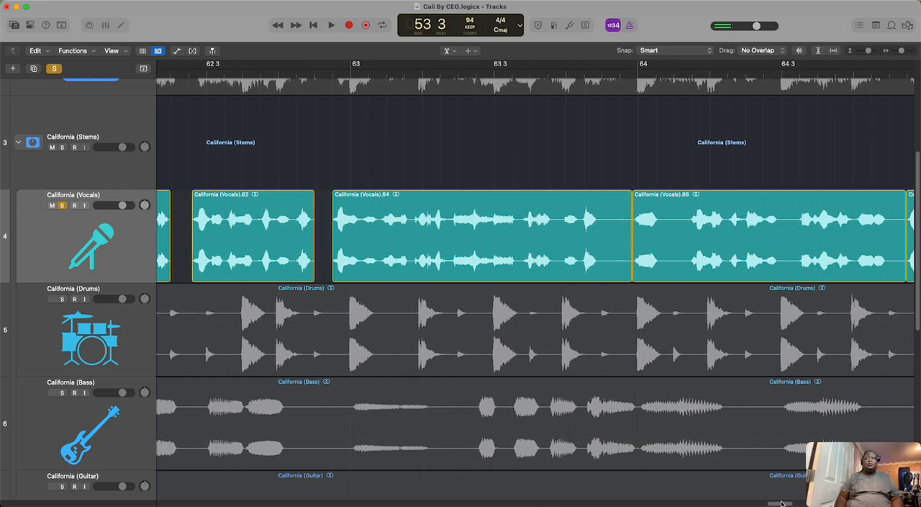
{"action": "left_click", "coordinate": [602, 219]}
{"action": "right_click", "coordinate": [619, 217]}
{"action": "left_click", "coordinate": [629, 219]}
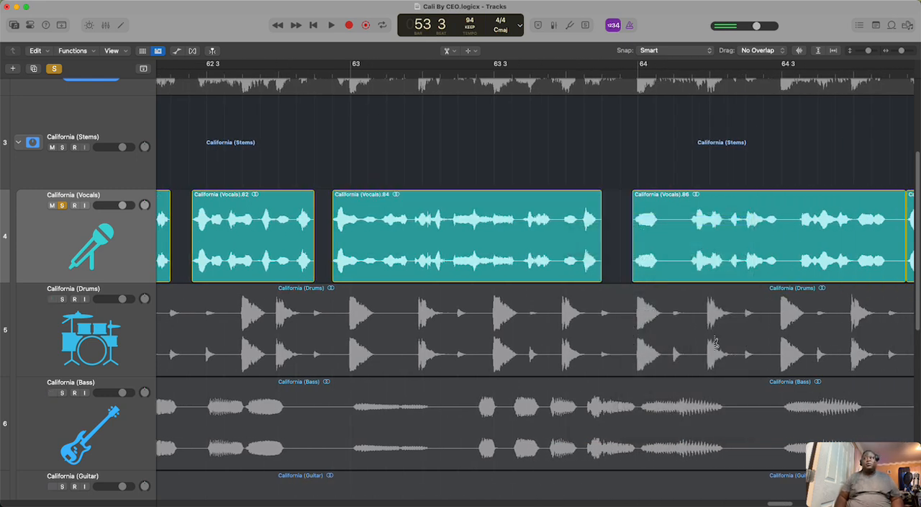
Step: Split off and cut the quiet ends of California (Vocals).86 and .88, right after the last waveform in each
{"action": "left_click", "coordinate": [891, 223]}
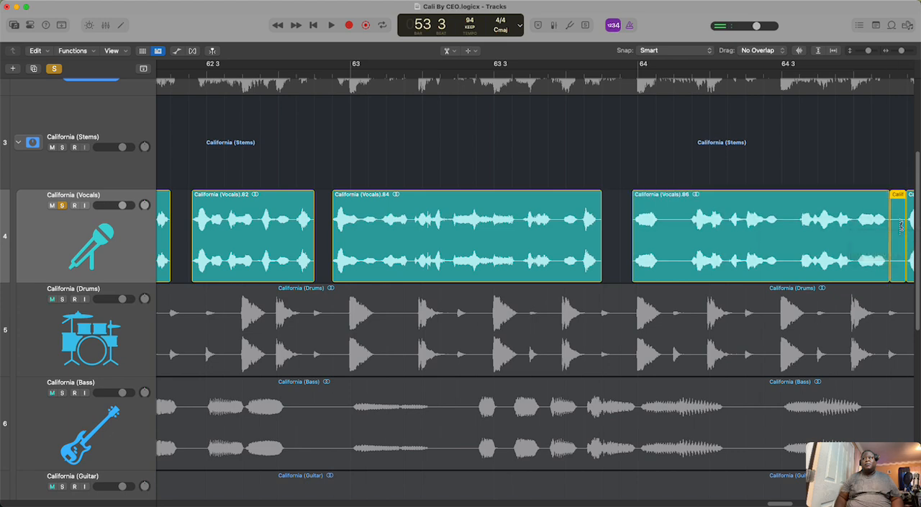
{"action": "right_click", "coordinate": [899, 219]}
{"action": "left_click", "coordinate": [892, 224]}
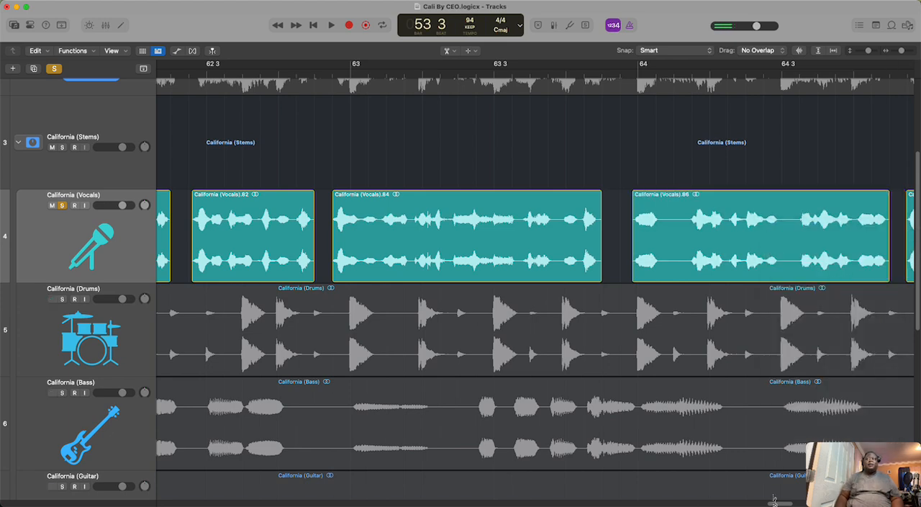
{"action": "left_click_drag", "start_coordinate": [777, 504], "coordinate": [848, 504]}
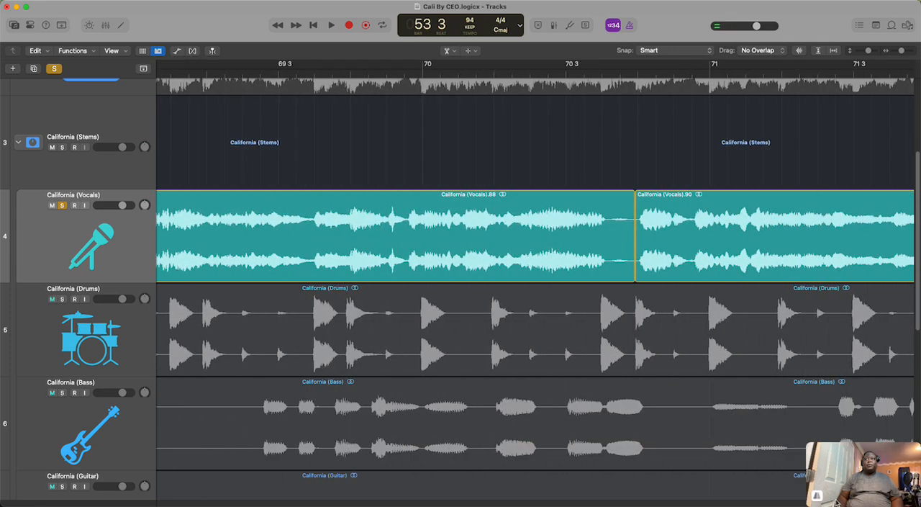
{"action": "left_click", "coordinate": [606, 222]}
{"action": "right_click", "coordinate": [612, 215]}
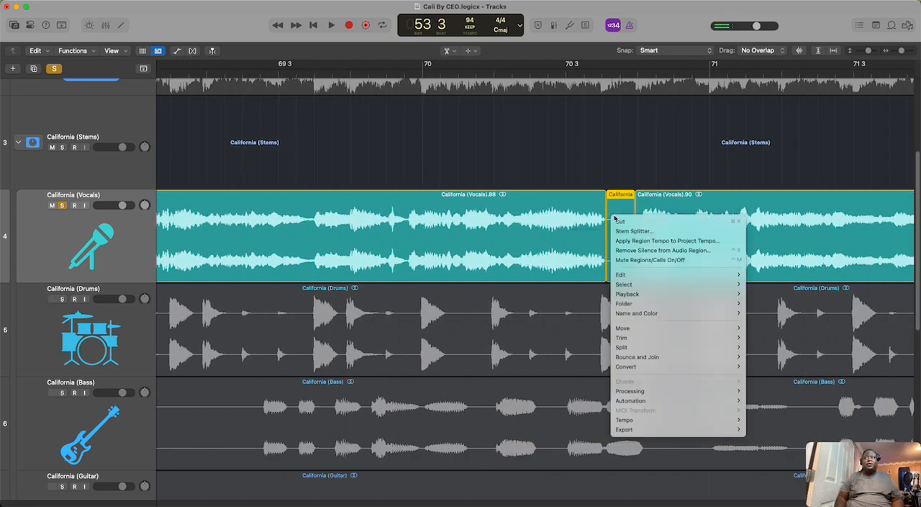
{"action": "left_click", "coordinate": [621, 222]}
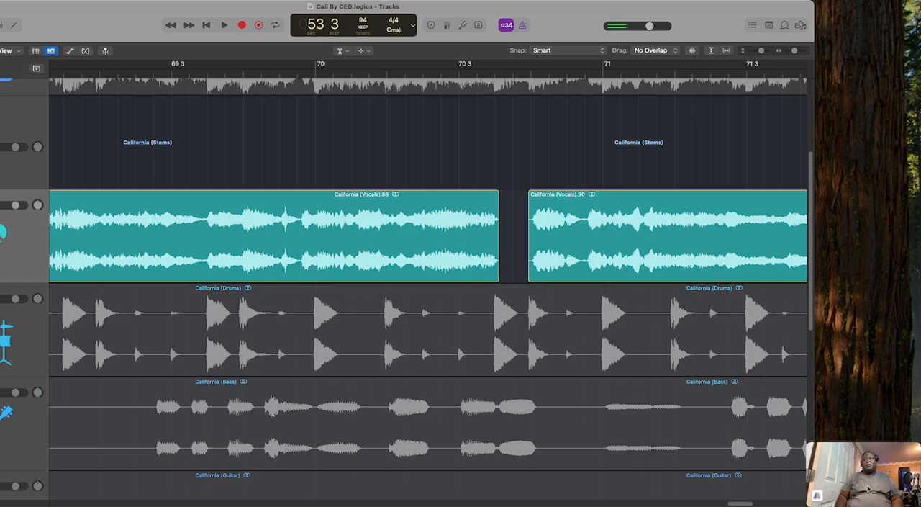
Step: Split California (Vocals).90 after its final waveform, past bar 76, and cut out the quiet tail
{"action": "left_click_drag", "start_coordinate": [744, 503], "coordinate": [794, 502]}
{"action": "left_click", "coordinate": [662, 216]}
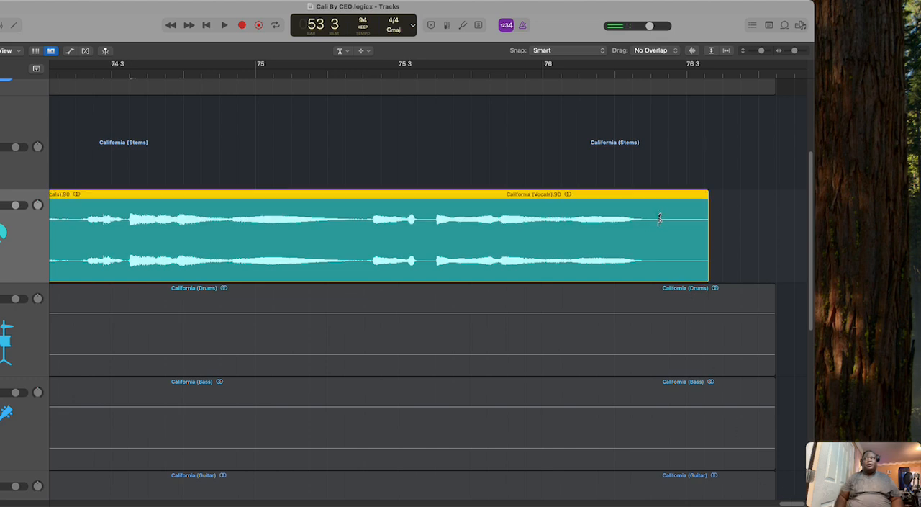
{"action": "right_click", "coordinate": [669, 214]}
{"action": "left_click", "coordinate": [672, 215]}
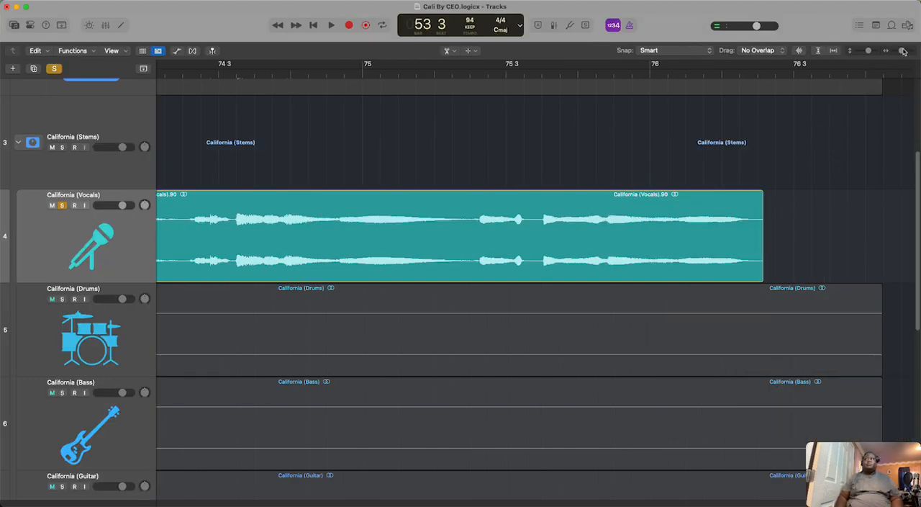
Step: Show the mixer, play the song from about bar 20, and enable the UADx Hitsville EQ on the California (Vocals) channel
{"action": "left_click_drag", "start_coordinate": [904, 51], "coordinate": [886, 66]}
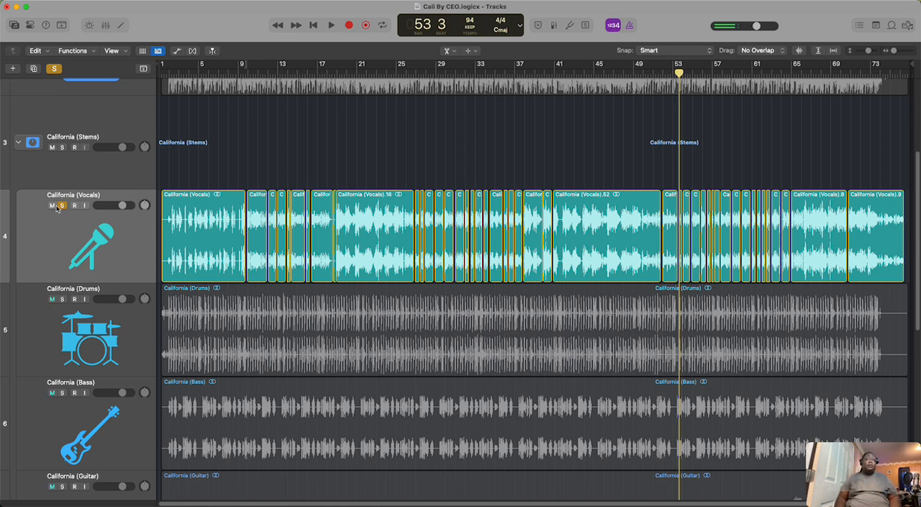
{"action": "left_click", "coordinate": [105, 25]}
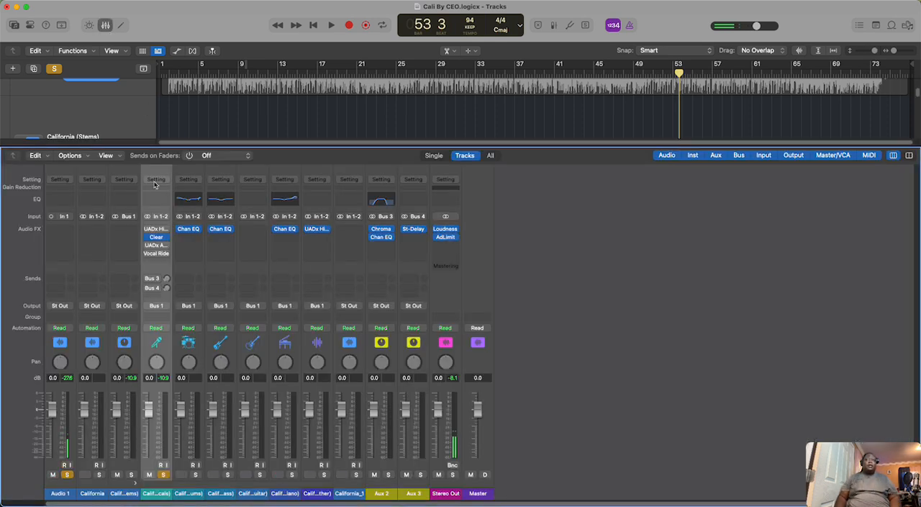
{"action": "mouse_move", "coordinate": [147, 230]}
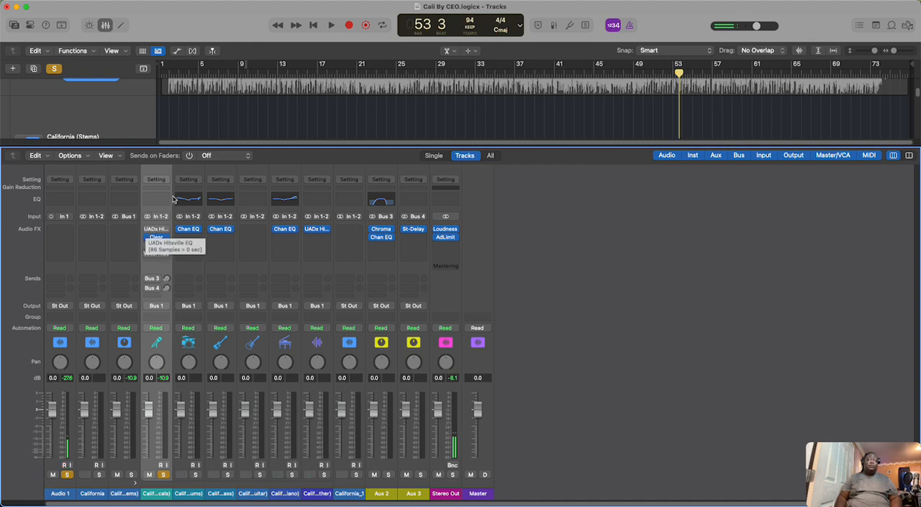
{"action": "left_click", "coordinate": [353, 72]}
{"action": "left_click", "coordinate": [332, 25]}
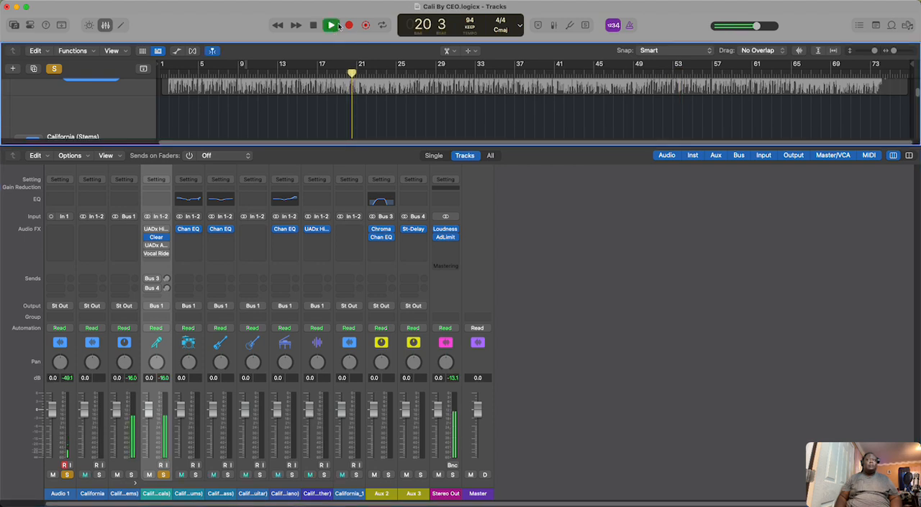
{"action": "left_click", "coordinate": [148, 228]}
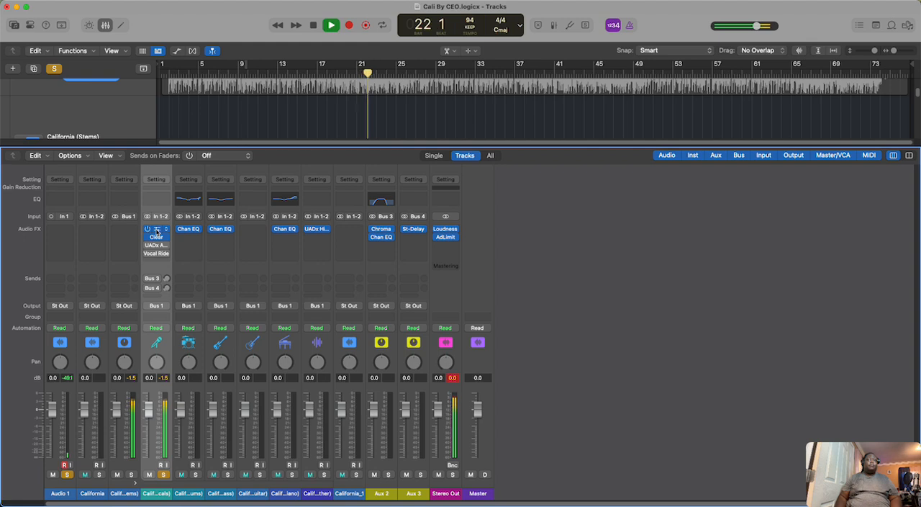
Step: Compare the Hitsville EQ vocal presets Clear Vocals and Better Lead Vocal during playback, keep Clear Vocals, and stop playback
{"action": "left_click", "coordinate": [157, 232]}
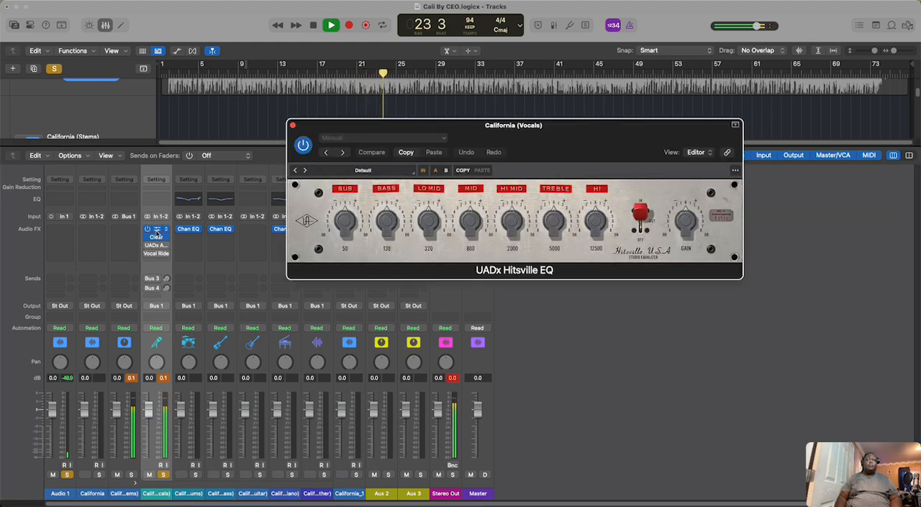
{"action": "left_click", "coordinate": [405, 176]}
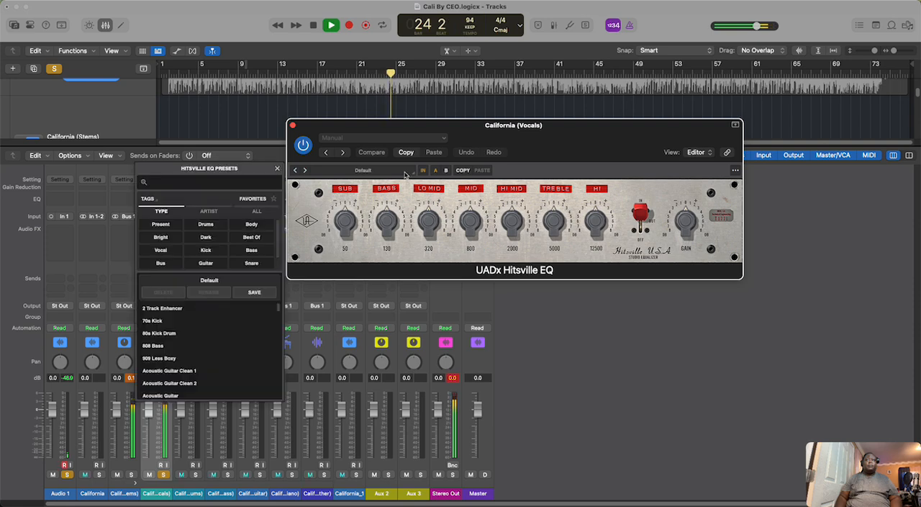
{"action": "left_click", "coordinate": [171, 249]}
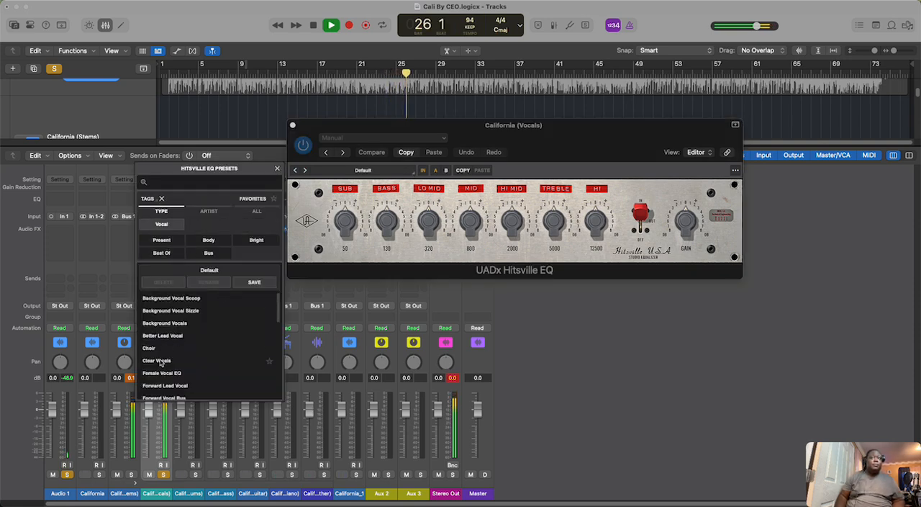
{"action": "left_click", "coordinate": [158, 361]}
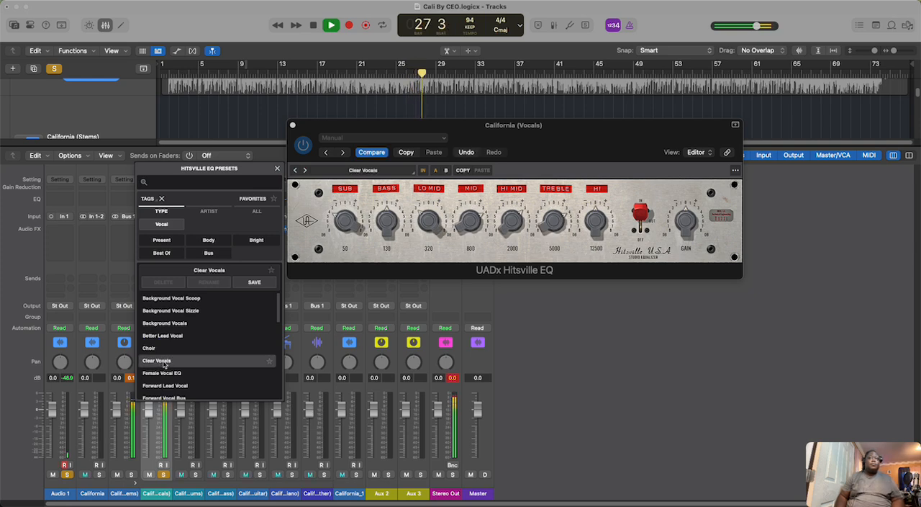
{"action": "left_click", "coordinate": [167, 336]}
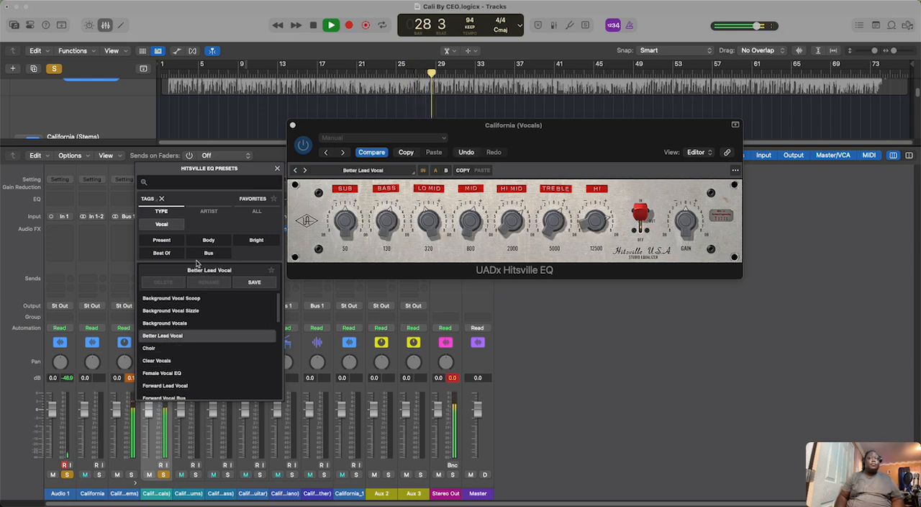
{"action": "left_click", "coordinate": [164, 362]}
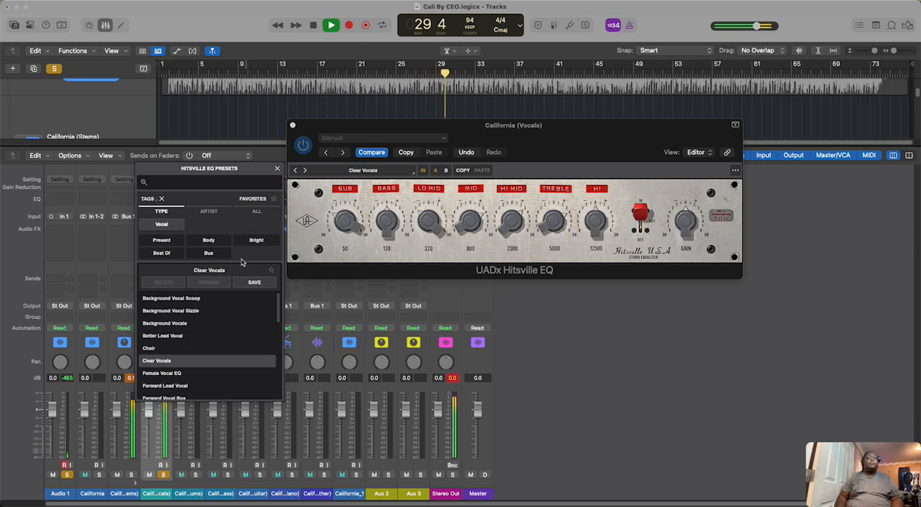
{"action": "left_click", "coordinate": [293, 125]}
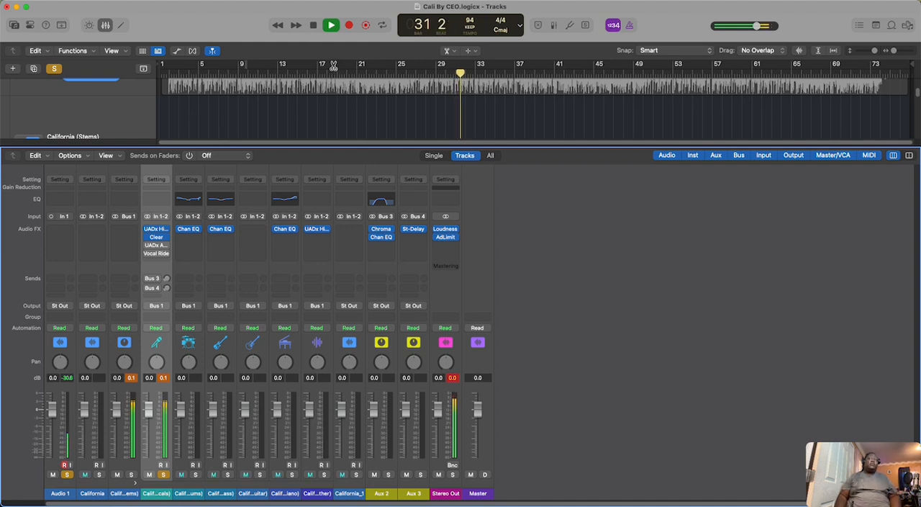
{"action": "left_click", "coordinate": [315, 25]}
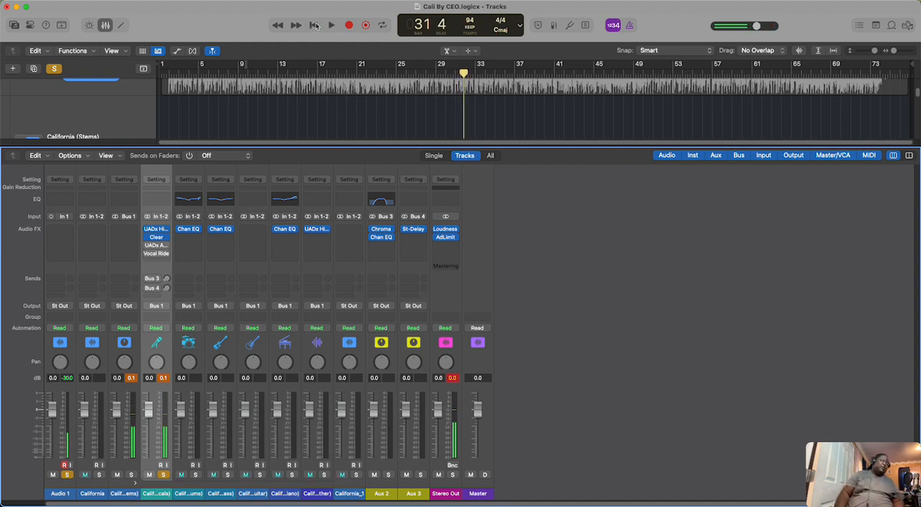
Step: Inspect the settings of the bypassed UADx API 2500 Bus Compressor on the California (Vocals) channel
{"action": "mouse_move", "coordinate": [147, 246]}
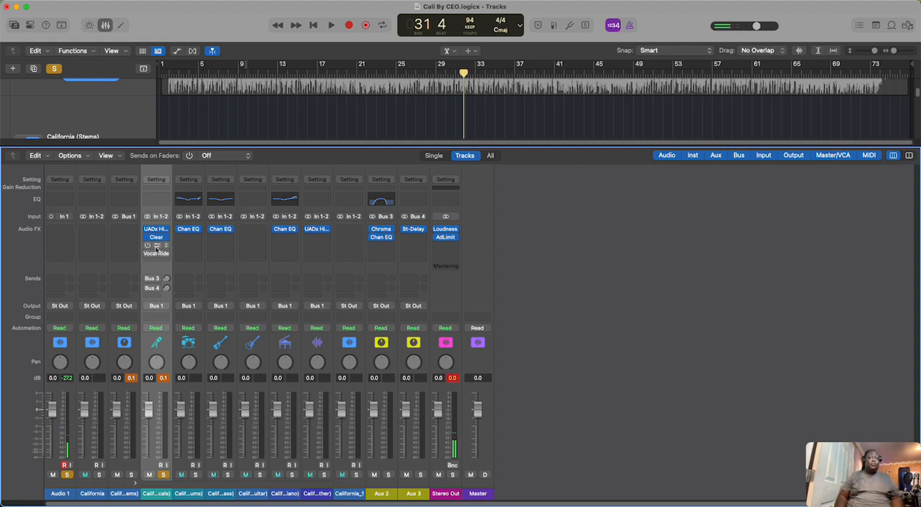
{"action": "left_click", "coordinate": [156, 246]}
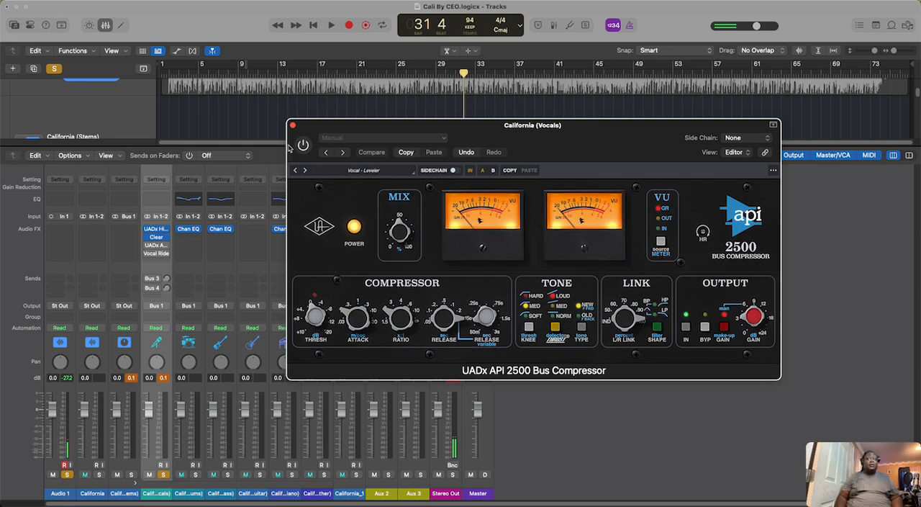
{"action": "left_click", "coordinate": [293, 125]}
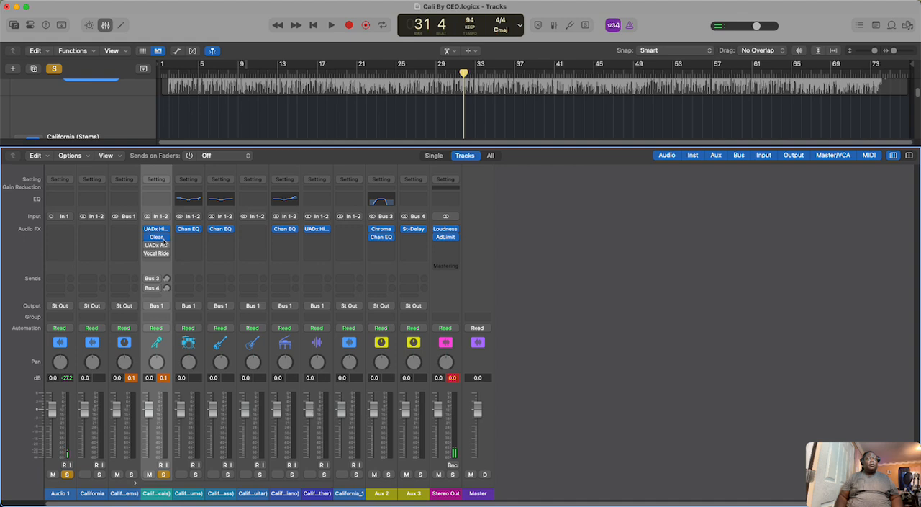
Step: Play the vocals briefly without the UADx API 2500 Bus Compressor, enable it, and resume playback to compare
{"action": "left_click", "coordinate": [332, 27]}
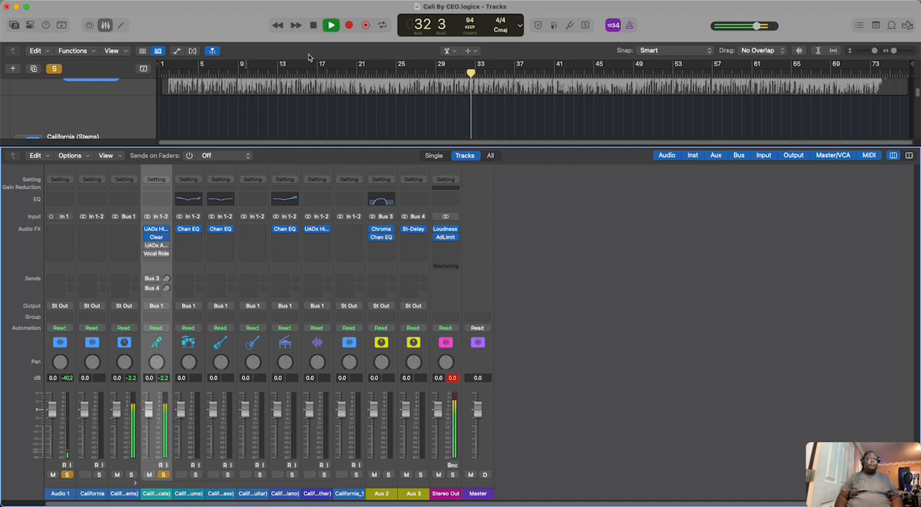
{"action": "key", "text": "space"}
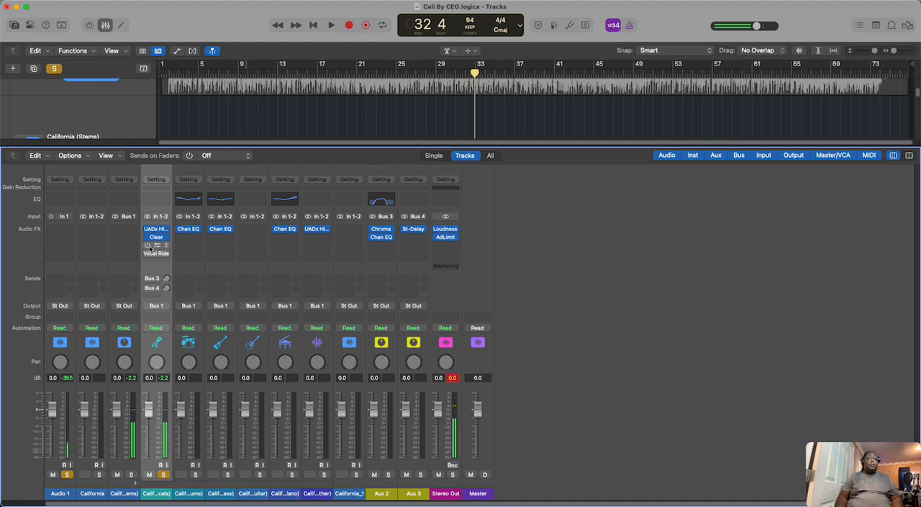
{"action": "left_click", "coordinate": [147, 245]}
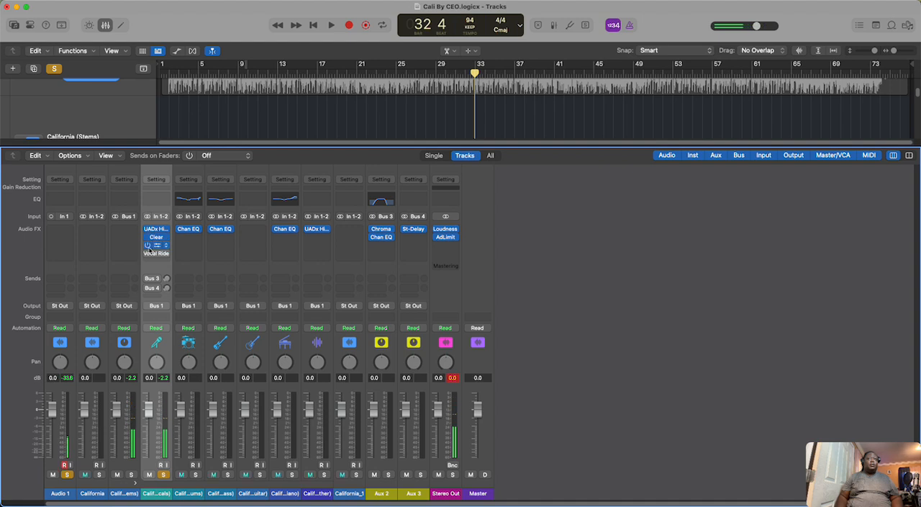
{"action": "left_click", "coordinate": [330, 27]}
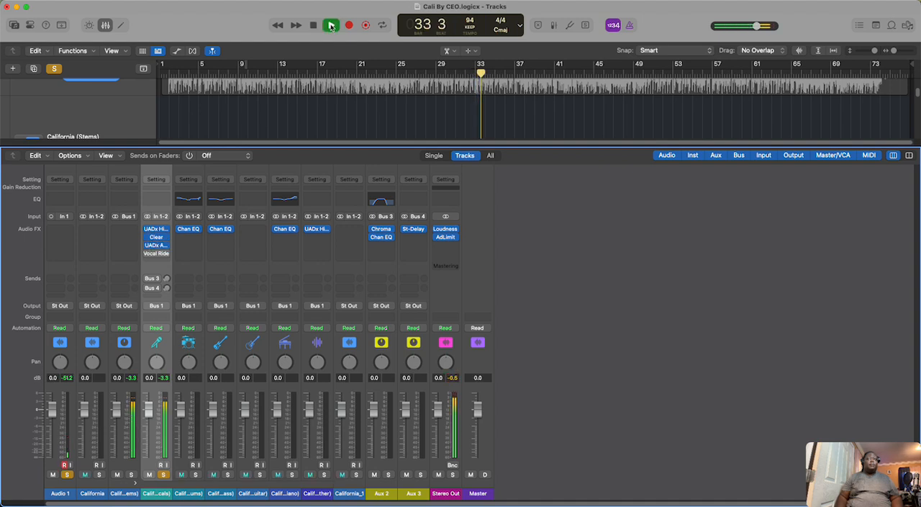
Step: Open the bypassed Vocal Rider on the California (Vocals) channel and play the vocals briefly without it
{"action": "mouse_move", "coordinate": [165, 241]}
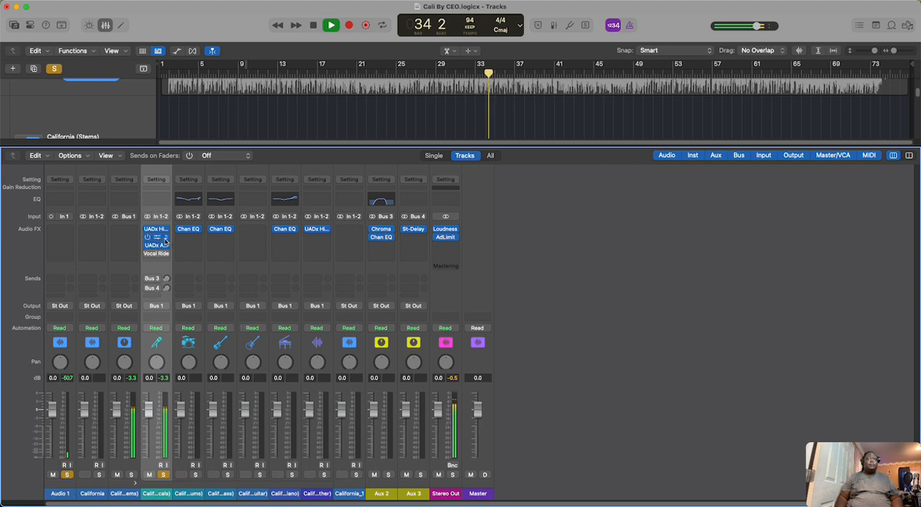
{"action": "left_click", "coordinate": [313, 25]}
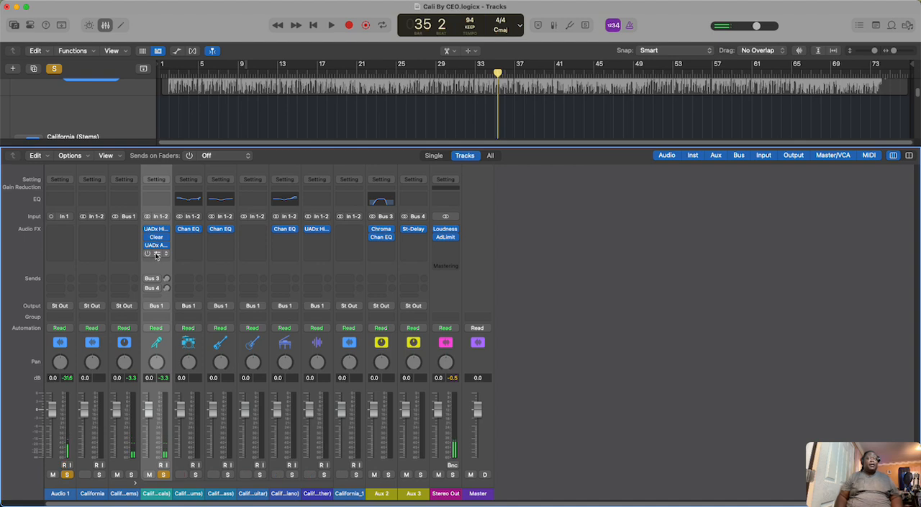
{"action": "left_click", "coordinate": [156, 255]}
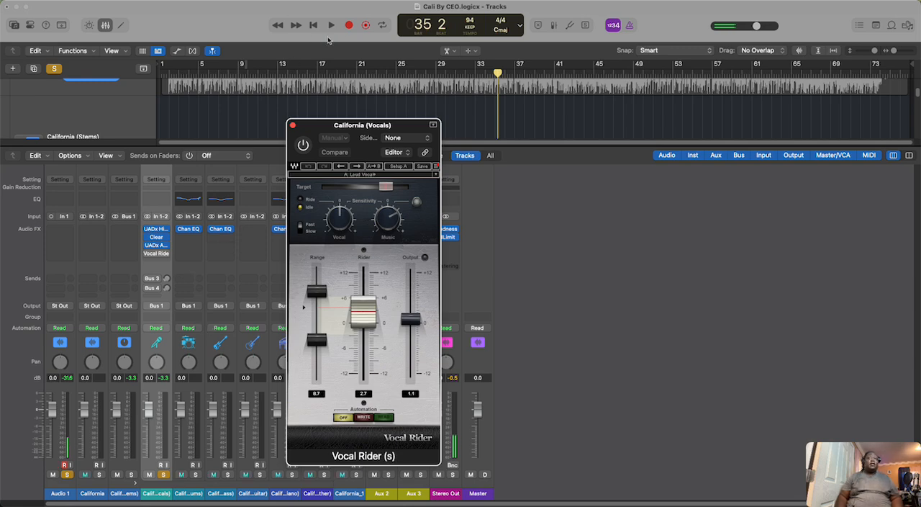
{"action": "left_click", "coordinate": [331, 25]}
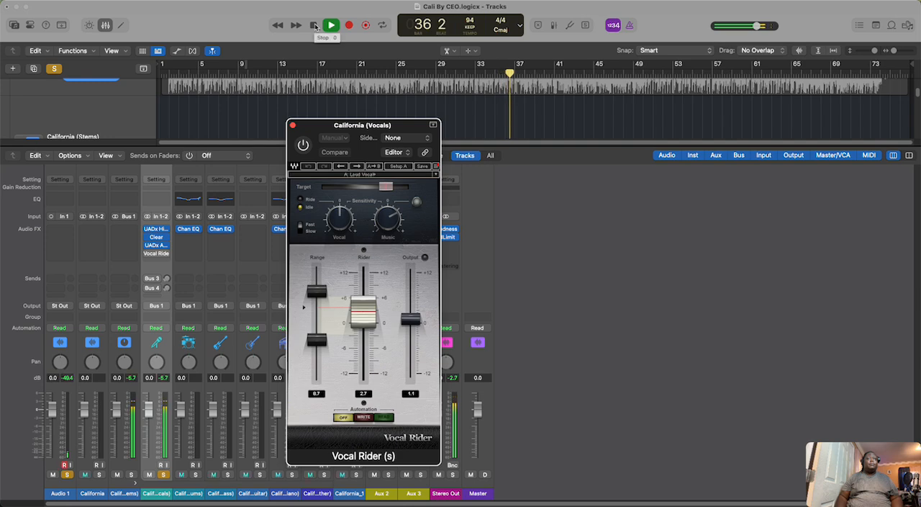
{"action": "left_click", "coordinate": [316, 26]}
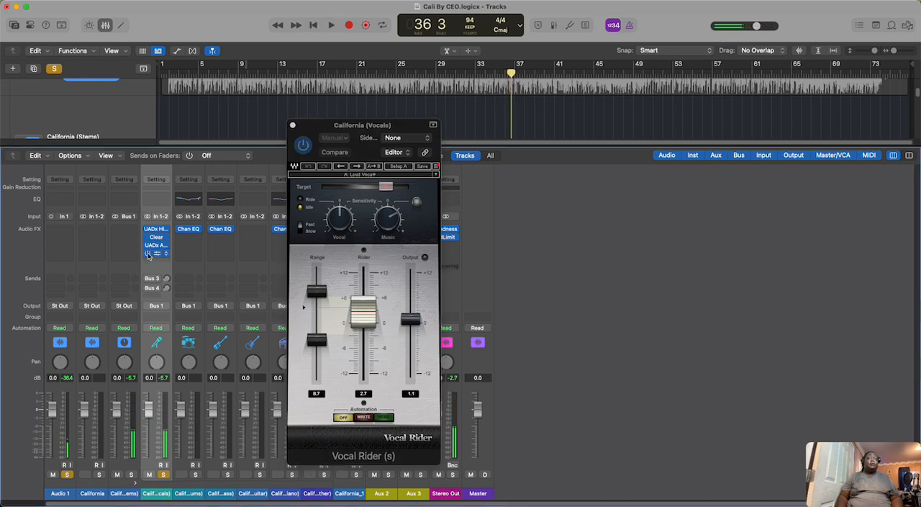
Step: Enable Vocal Rider on the California (Vocals) channel, audition the vocals with it, and close the plug-in
{"action": "left_click", "coordinate": [331, 25]}
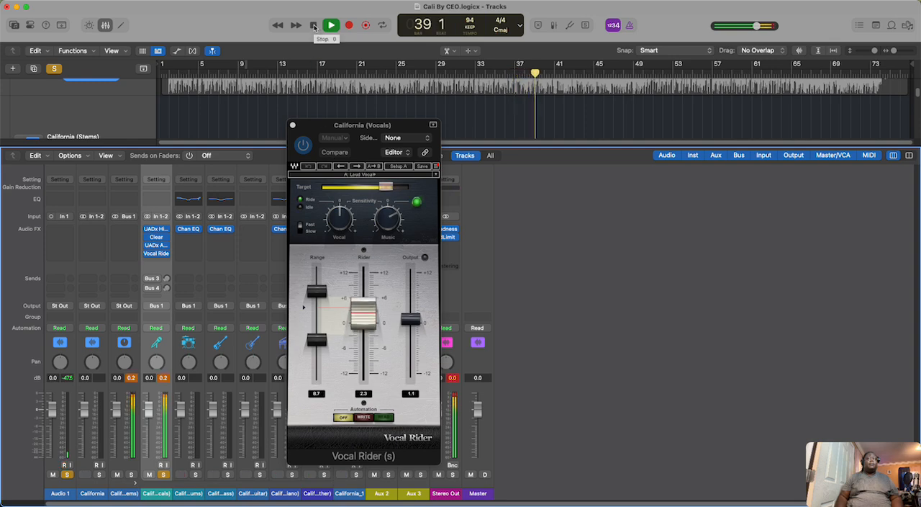
{"action": "left_click", "coordinate": [314, 26]}
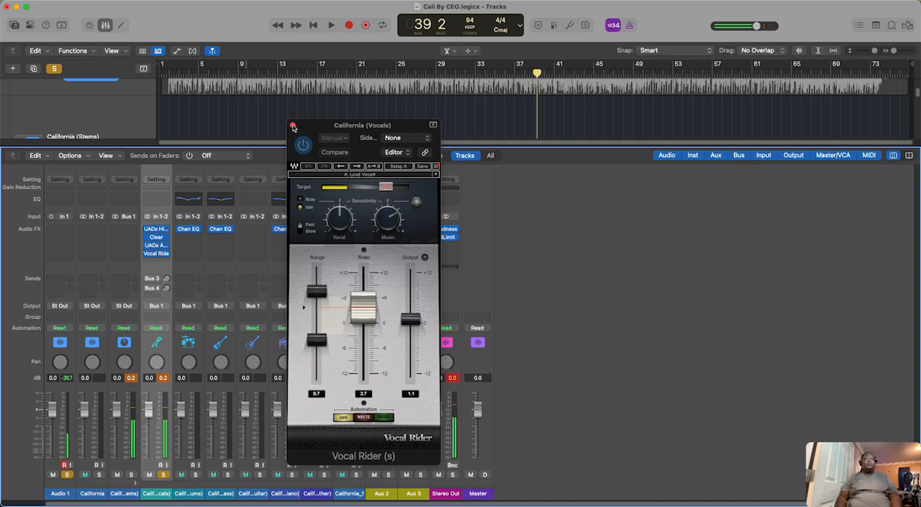
{"action": "left_click", "coordinate": [293, 126]}
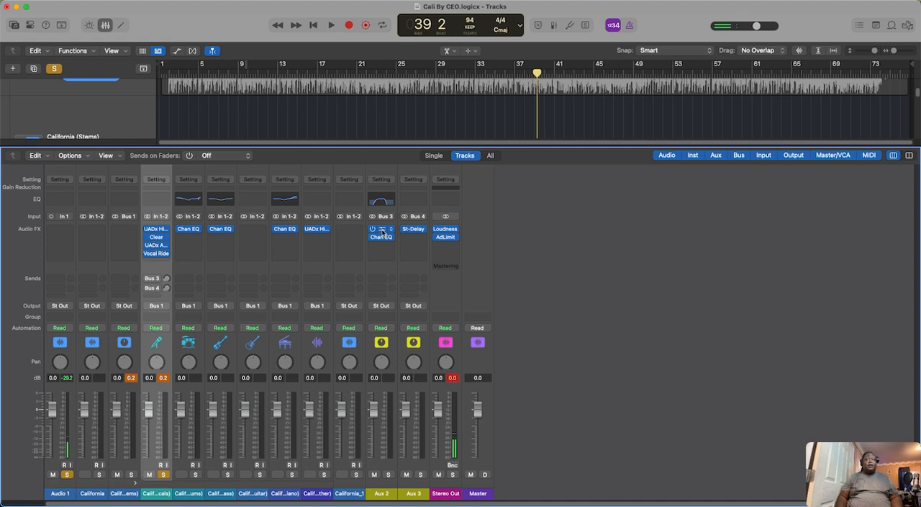
Step: Inspect the ChromaVerb reverb settings on Aux 2 and its available room types, keeping Airy
{"action": "left_click", "coordinate": [381, 229]}
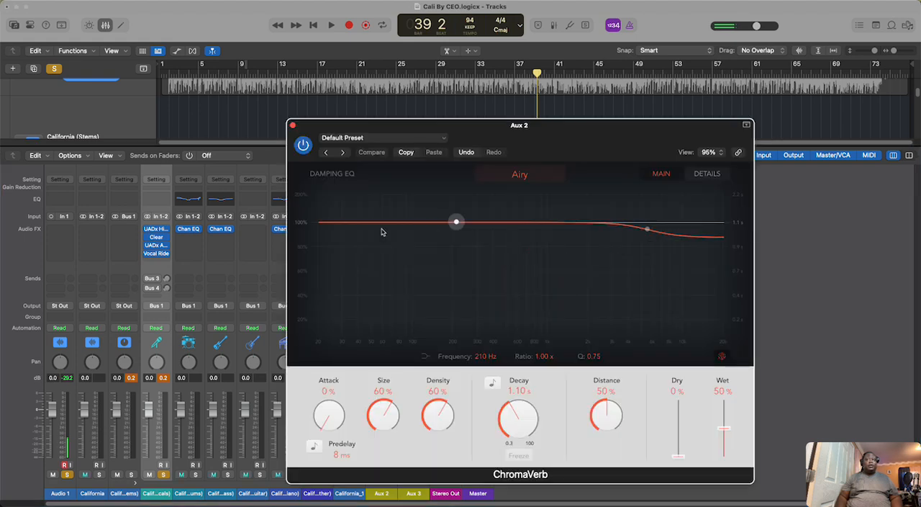
{"action": "left_click", "coordinate": [519, 175]}
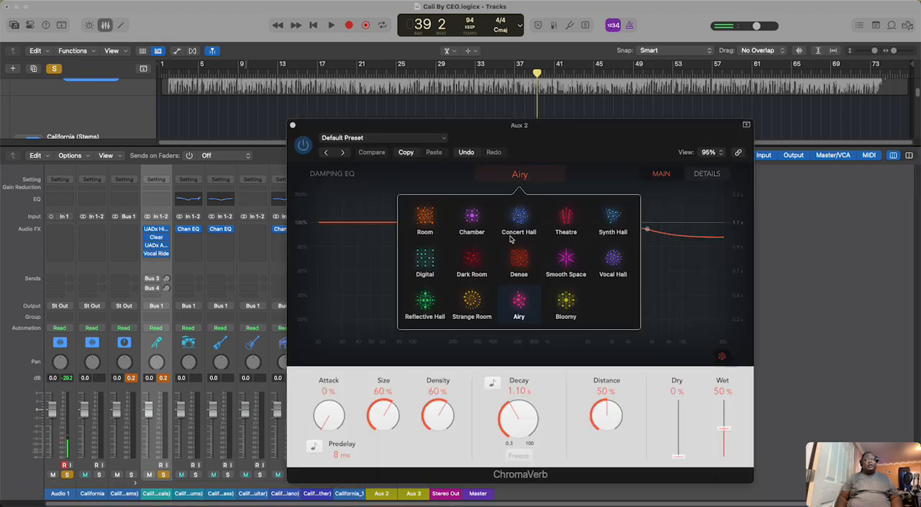
{"action": "left_click", "coordinate": [293, 126]}
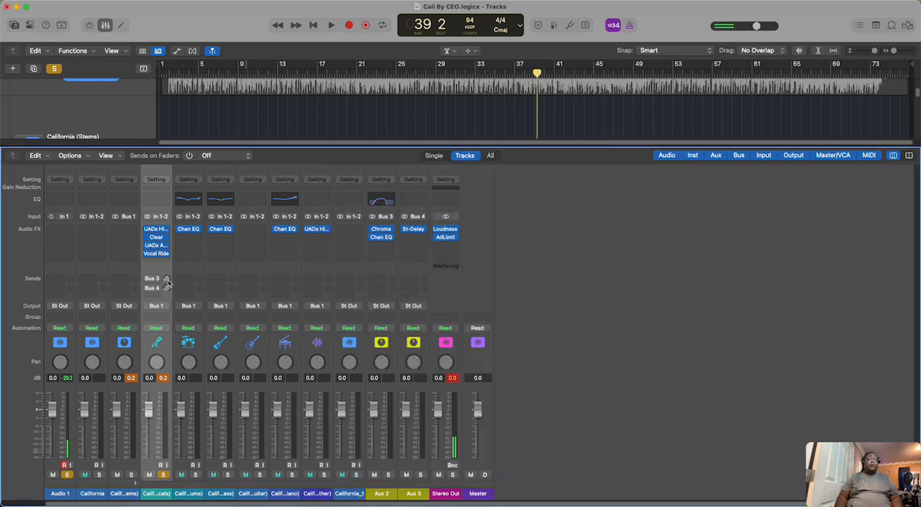
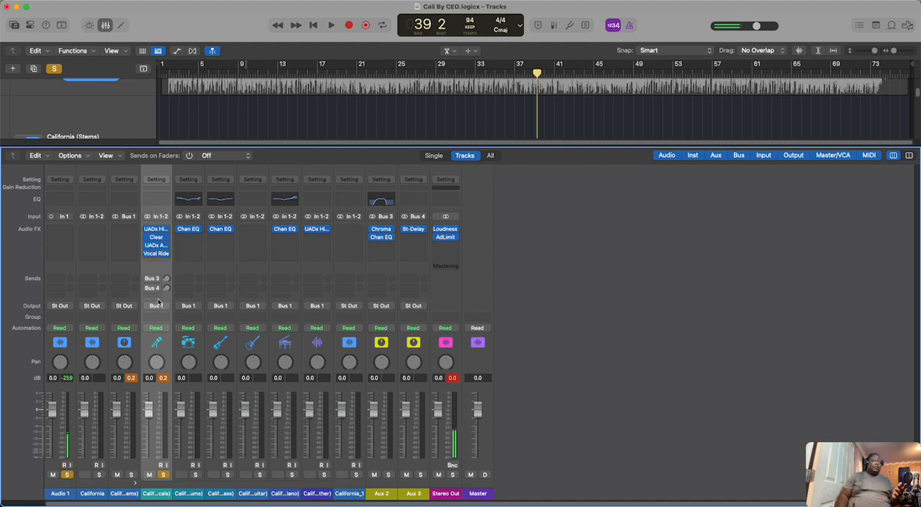
Step: Try a send to Bus 5 on the California (Vocals) channel and set that slot back to No Send
{"action": "left_click", "coordinate": [160, 296]}
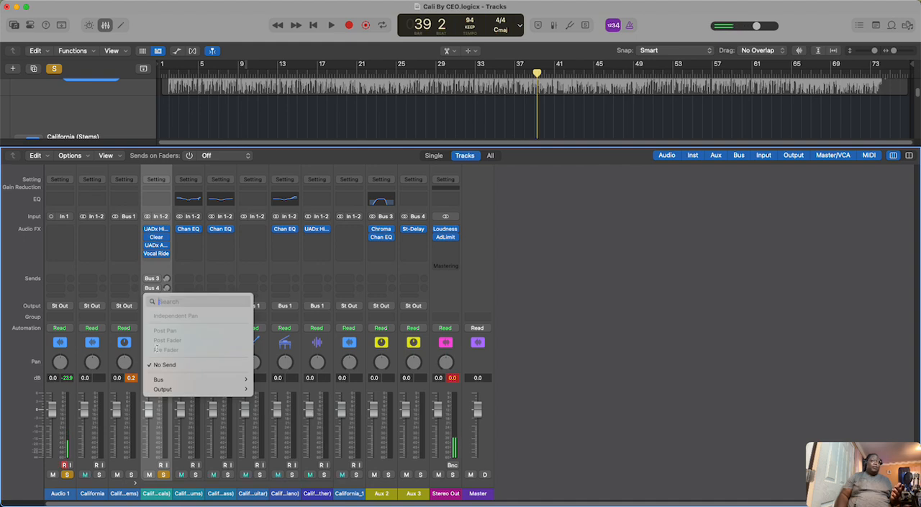
{"action": "mouse_move", "coordinate": [168, 381]}
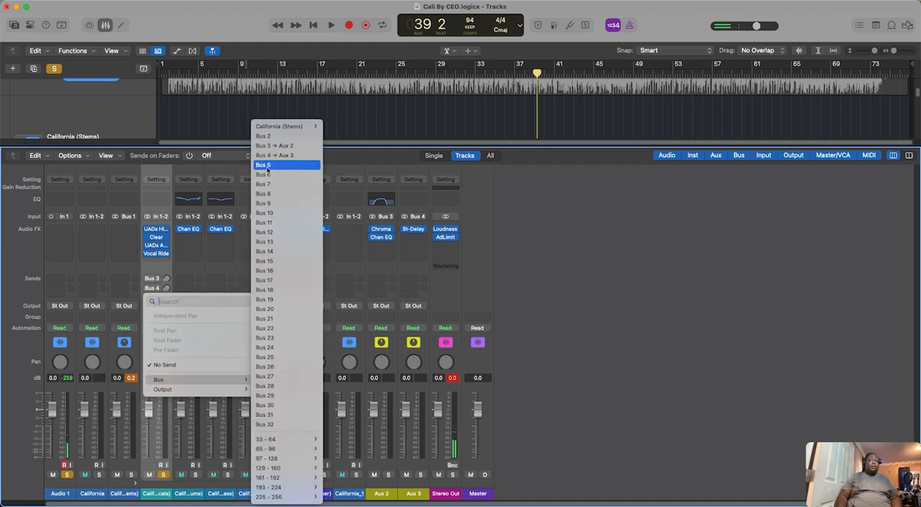
{"action": "left_click", "coordinate": [266, 167]}
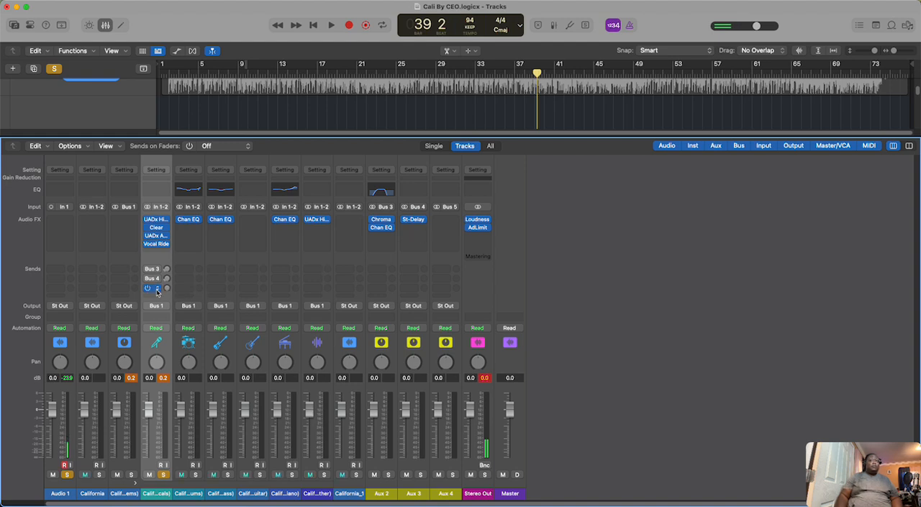
{"action": "left_click", "coordinate": [157, 290]}
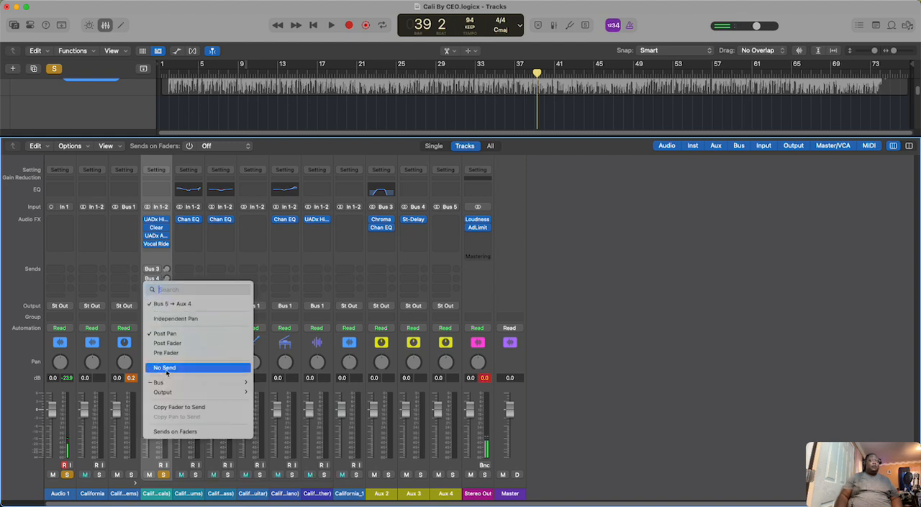
{"action": "left_click", "coordinate": [219, 363]}
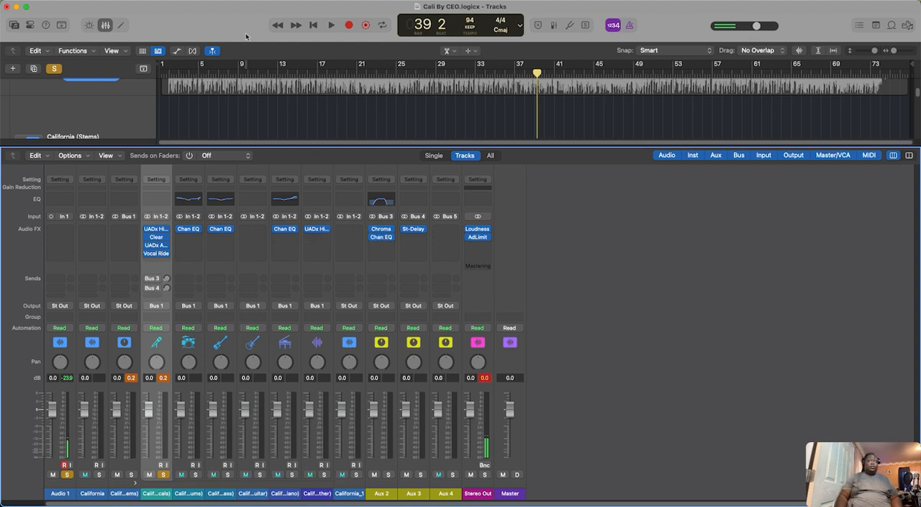
Step: Play the vocals briefly without sends, enable the Bus 3 send on California (Vocals), and audition the vocals with reverb
{"action": "left_click", "coordinate": [329, 26]}
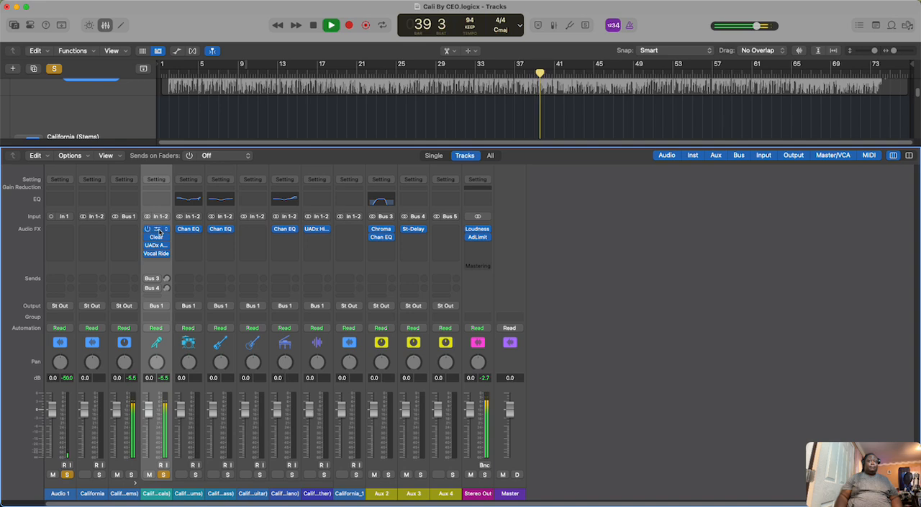
{"action": "left_click", "coordinate": [313, 25]}
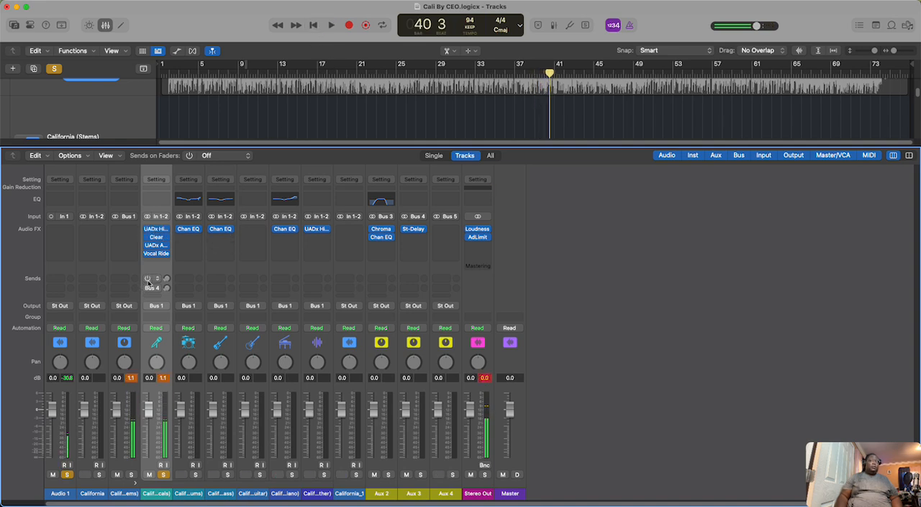
{"action": "left_click", "coordinate": [148, 278]}
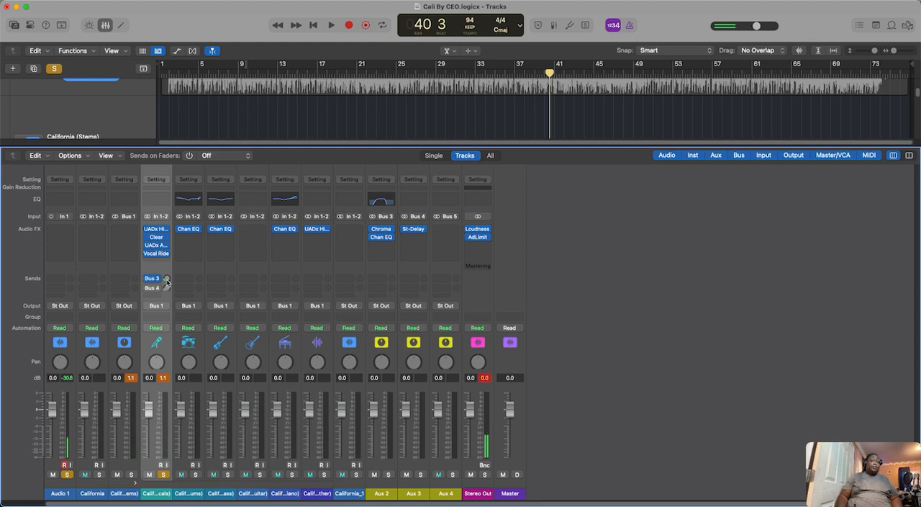
{"action": "left_click", "coordinate": [331, 26]}
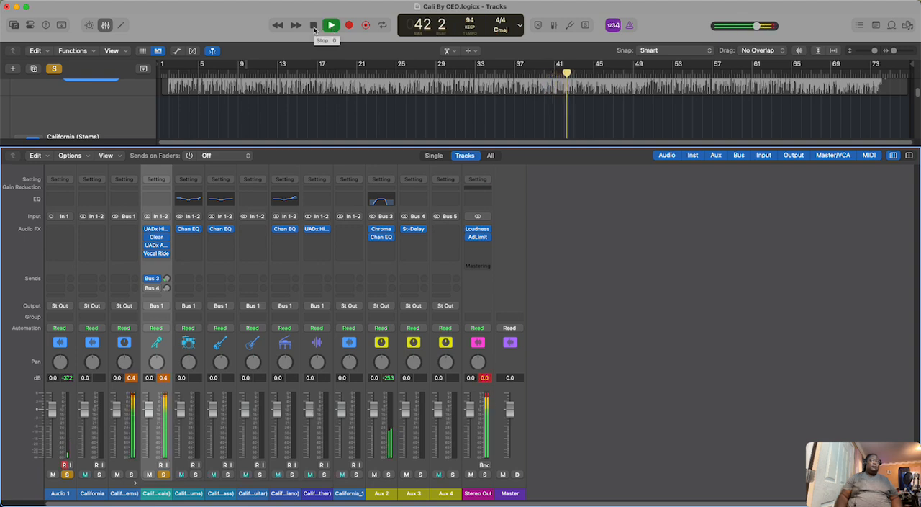
{"action": "left_click", "coordinate": [314, 26]}
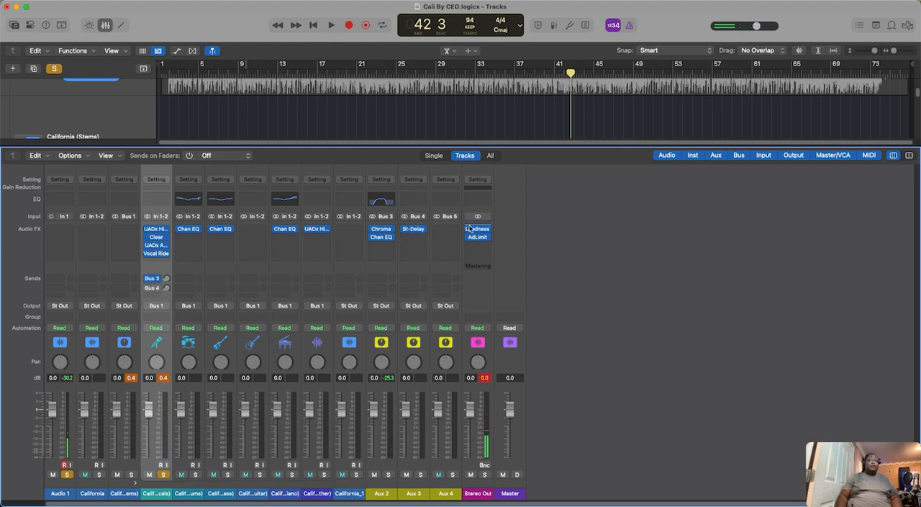
Step: Play the vocals from about bar 20, enable the Bus 4 delay send on California (Vocals), and audition them again
{"action": "left_click", "coordinate": [334, 26]}
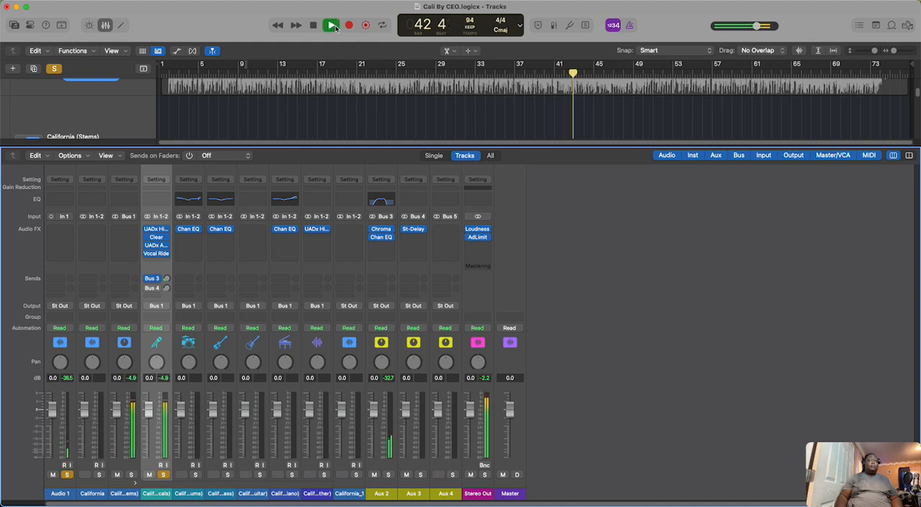
{"action": "left_click", "coordinate": [350, 74]}
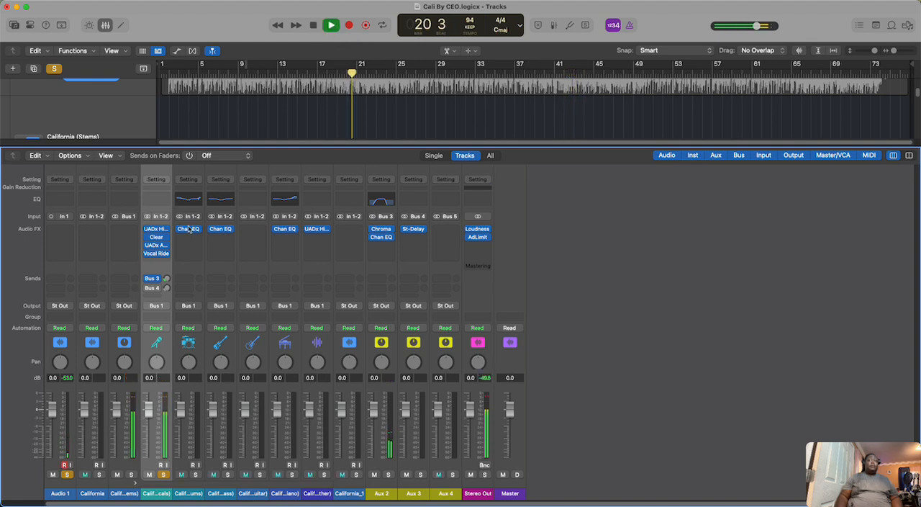
{"action": "key", "text": "space"}
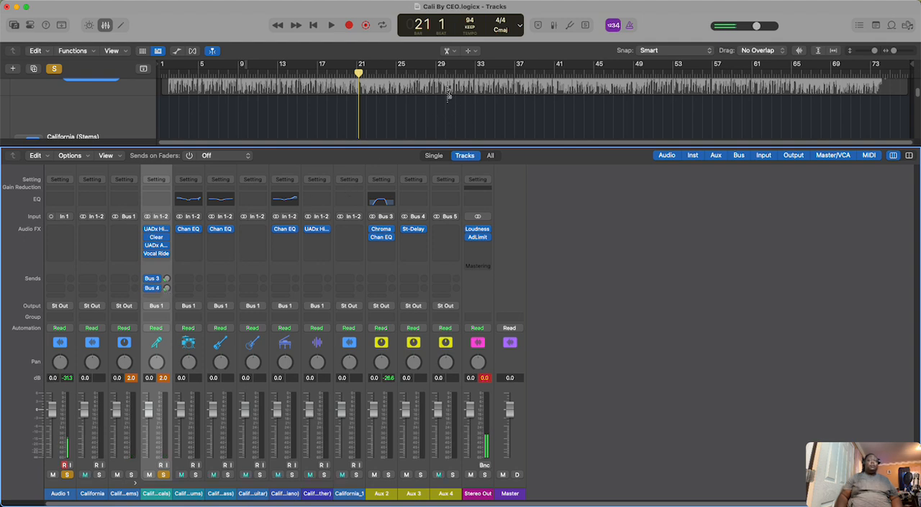
{"action": "left_click", "coordinate": [332, 25]}
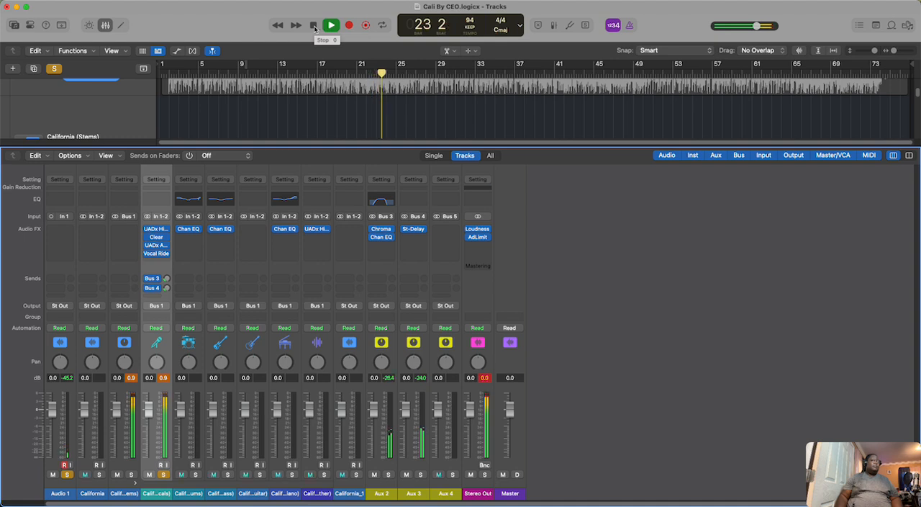
{"action": "left_click", "coordinate": [315, 26]}
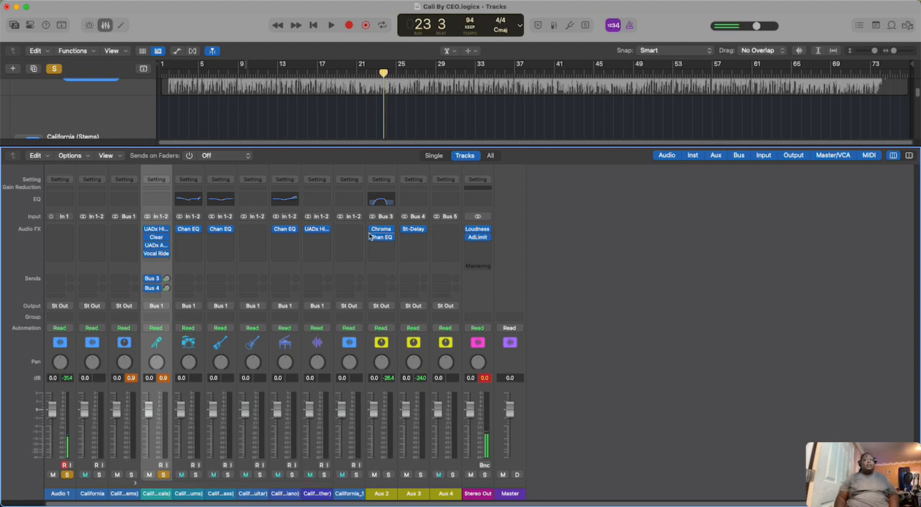
Step: Open the Loudness Meter on the Stereo Out channel and bypass its Adaptive Limiter
{"action": "left_click", "coordinate": [480, 231]}
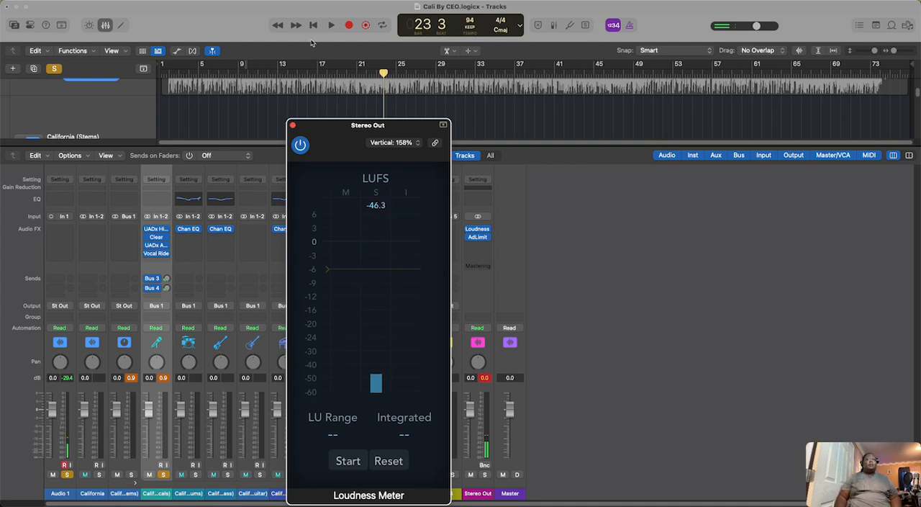
{"action": "mouse_move", "coordinate": [469, 242]}
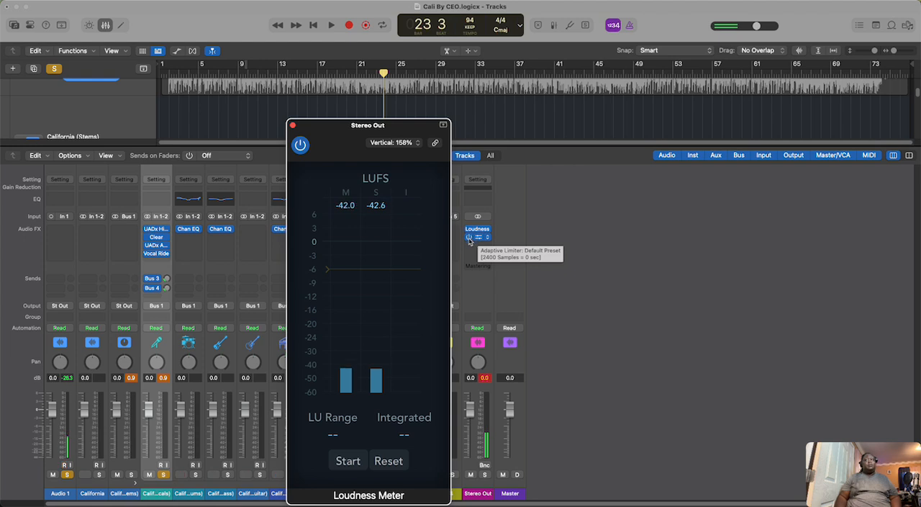
{"action": "left_click", "coordinate": [468, 238]}
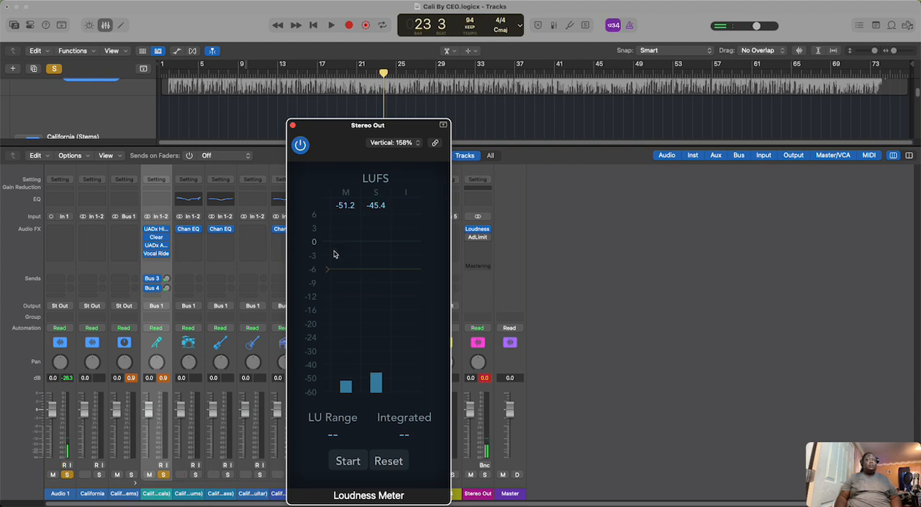
Step: Clear all solos during playback, check the full mix's loudness again from the project start, and close the Loudness Meter
{"action": "left_click", "coordinate": [331, 26]}
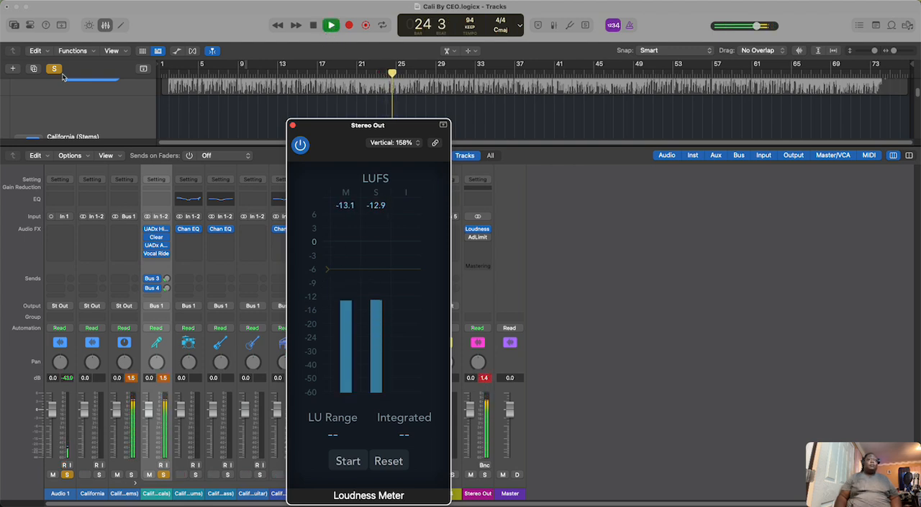
{"action": "left_click", "coordinate": [231, 107]}
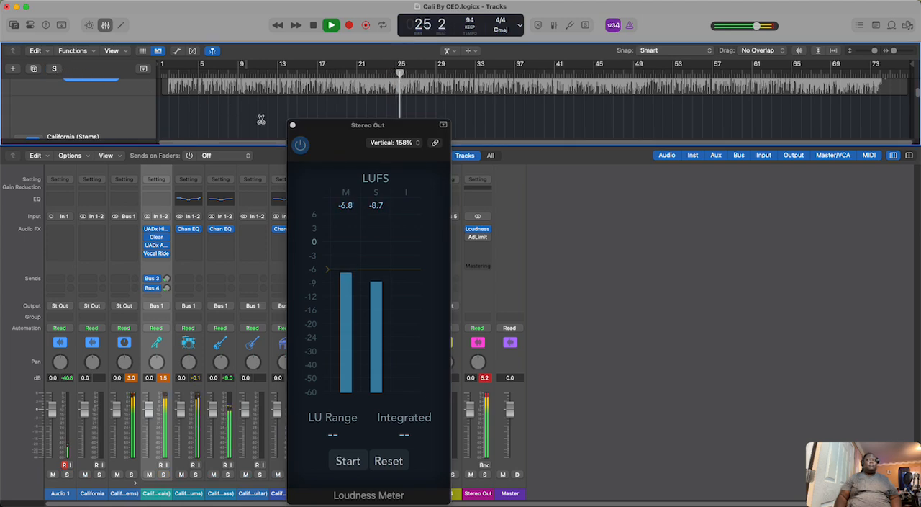
{"action": "double_click", "coordinate": [315, 27]}
{"action": "left_click", "coordinate": [332, 28]}
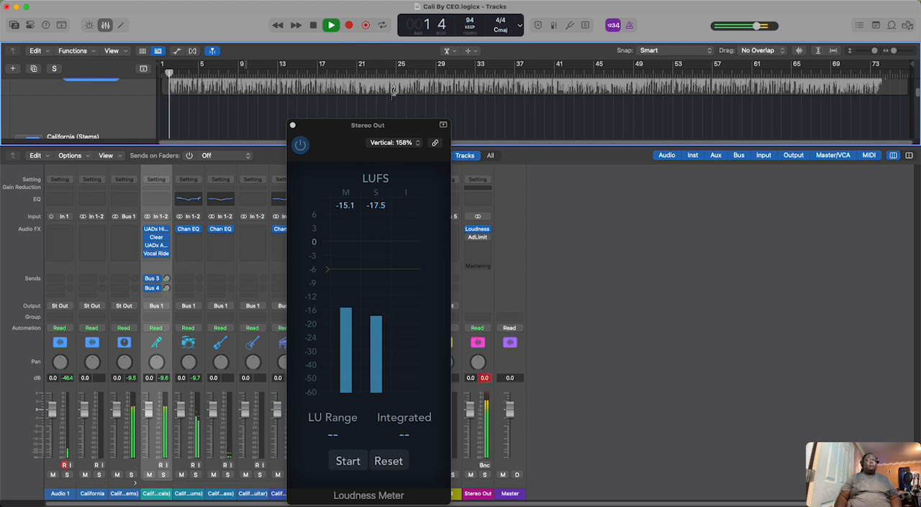
{"action": "left_click", "coordinate": [313, 26]}
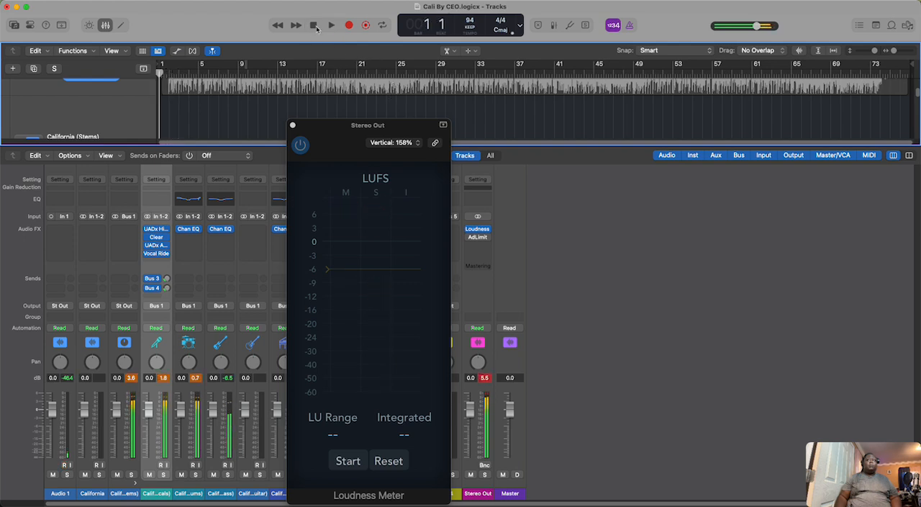
{"action": "left_click", "coordinate": [293, 126]}
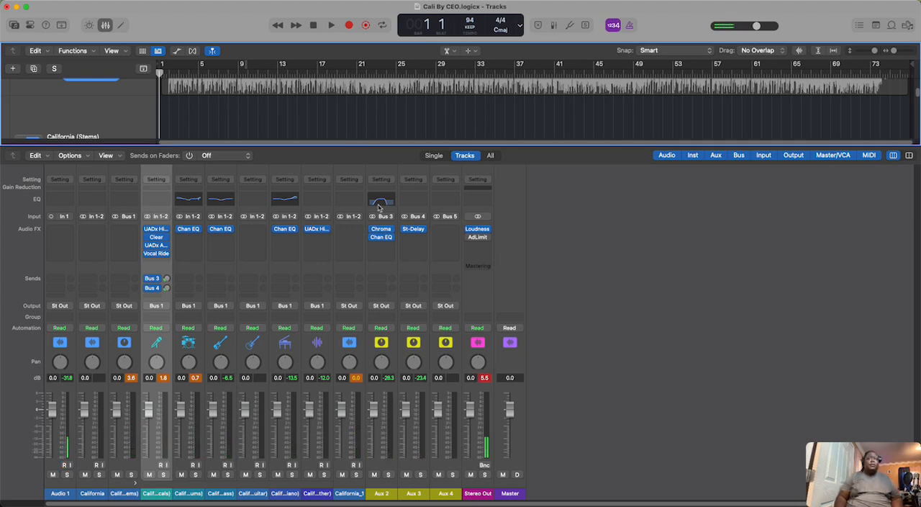
Step: Hide the mixer to show all tracks, and play the full mix from the start, muting Audio 1
{"action": "left_click", "coordinate": [105, 25]}
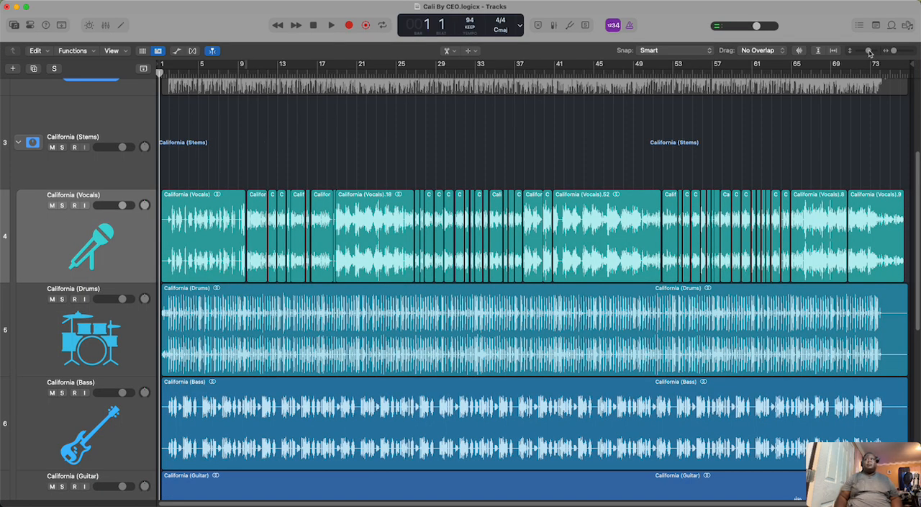
{"action": "left_click_drag", "start_coordinate": [869, 52], "coordinate": [866, 52]}
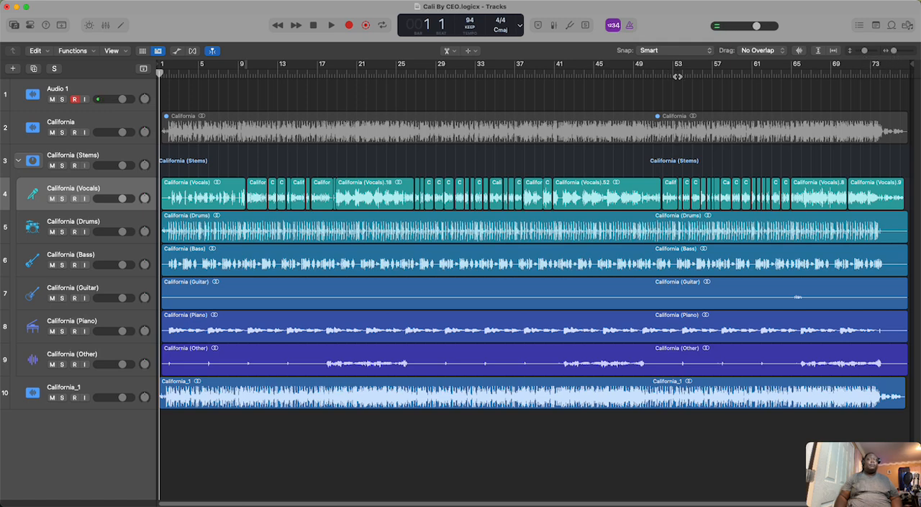
{"action": "left_click", "coordinate": [332, 27]}
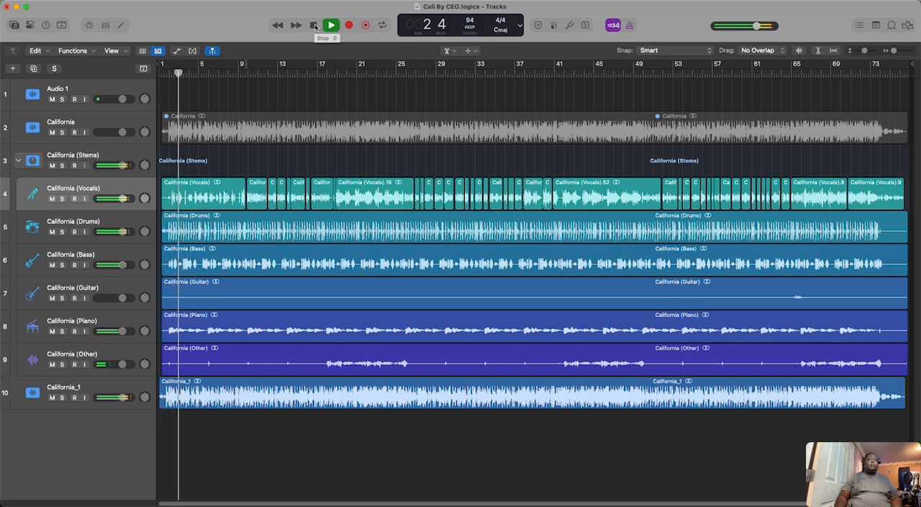
{"action": "left_click", "coordinate": [74, 98]}
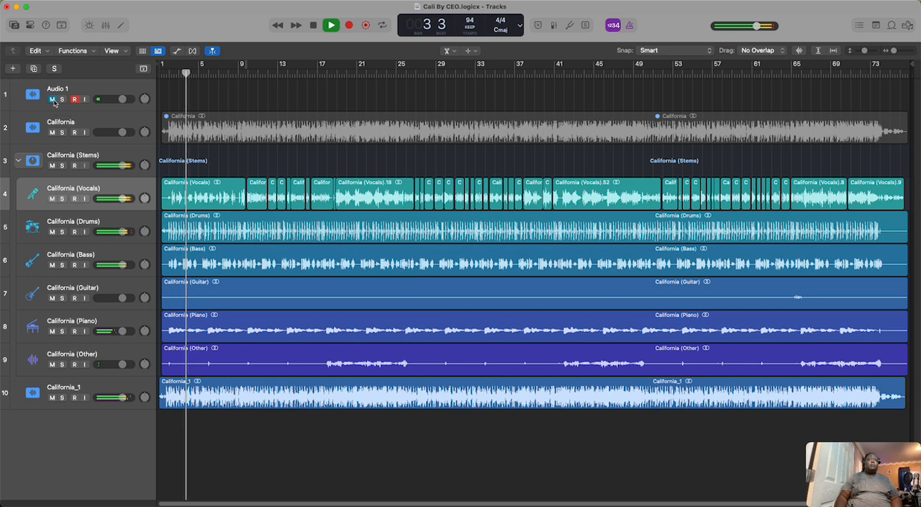
{"action": "left_click", "coordinate": [314, 25]}
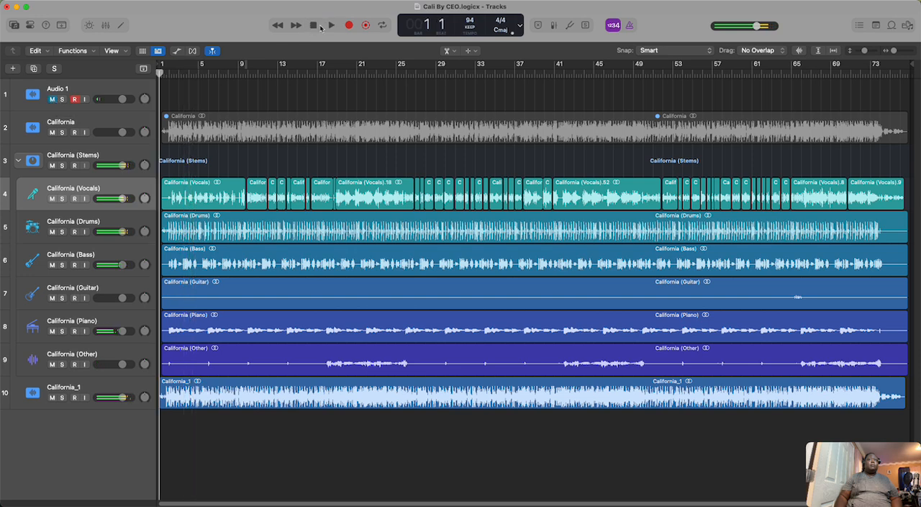
{"action": "left_click", "coordinate": [331, 25]}
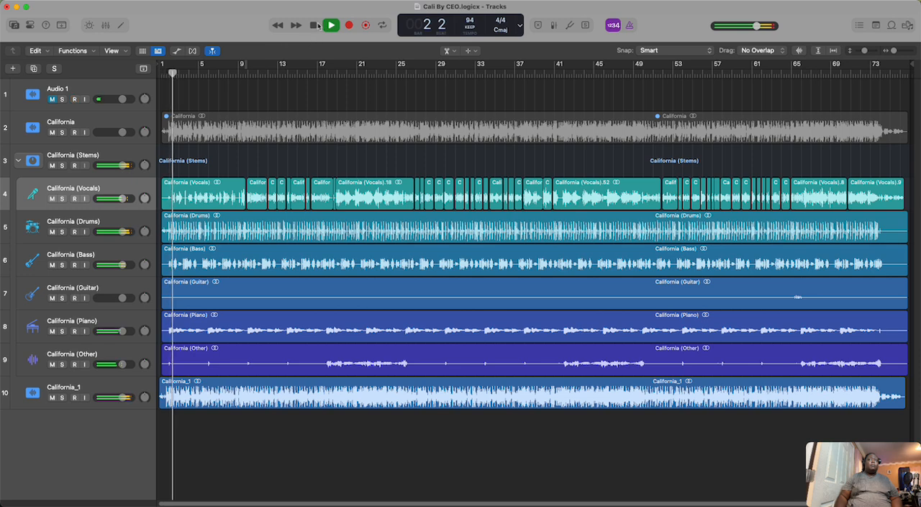
{"action": "key", "text": "space"}
Step: Unmute Audio 1, solo it together with California (Drums), and play the drums with the mixer shown
{"action": "left_click", "coordinate": [79, 225]}
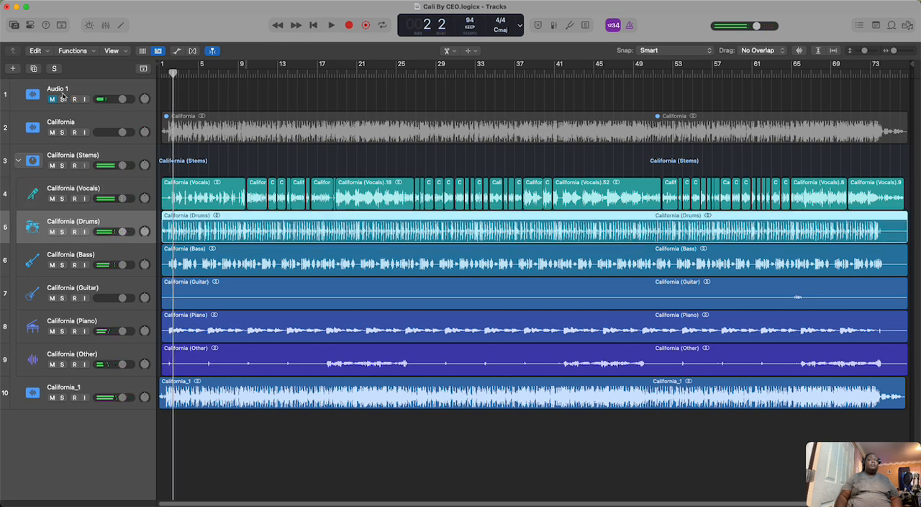
{"action": "left_click", "coordinate": [51, 98]}
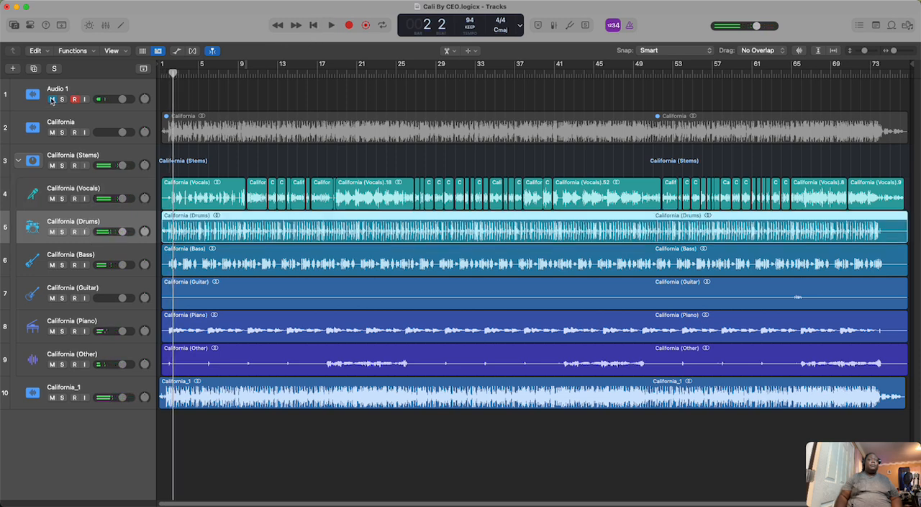
{"action": "left_click", "coordinate": [62, 232]}
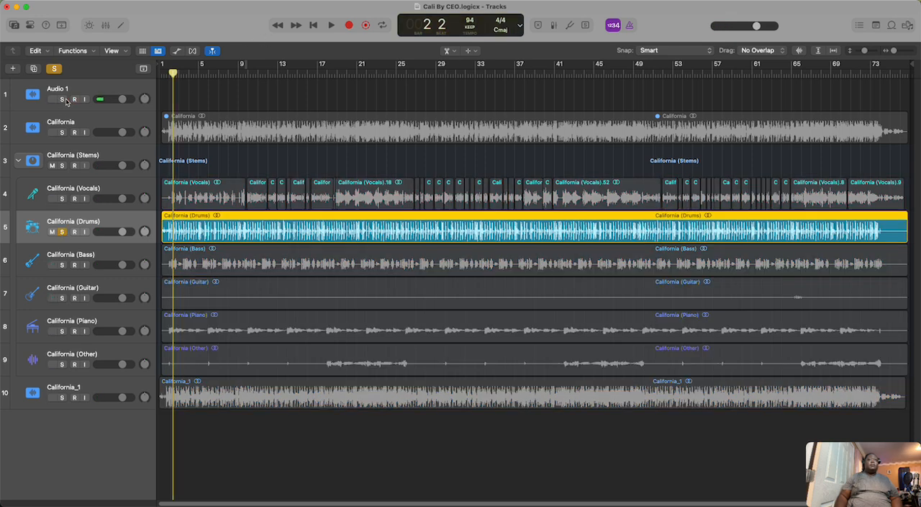
{"action": "left_click", "coordinate": [62, 100]}
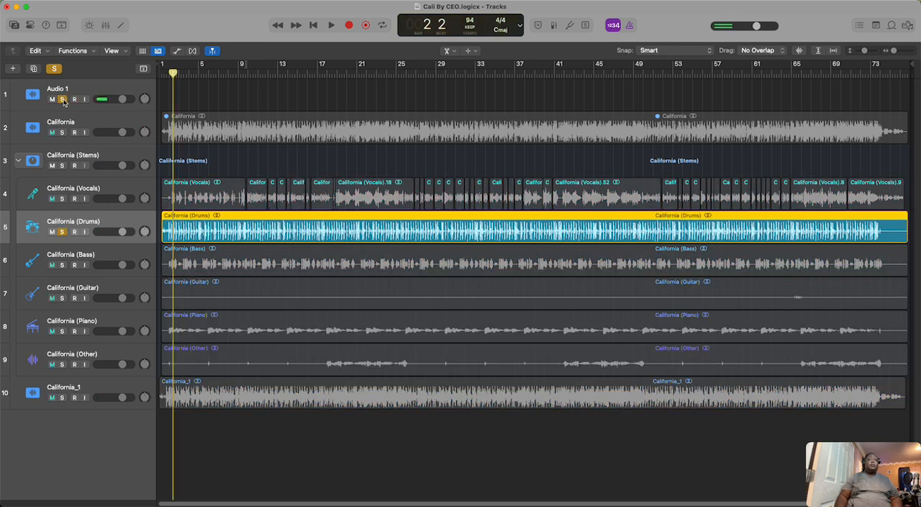
{"action": "left_click", "coordinate": [331, 25]}
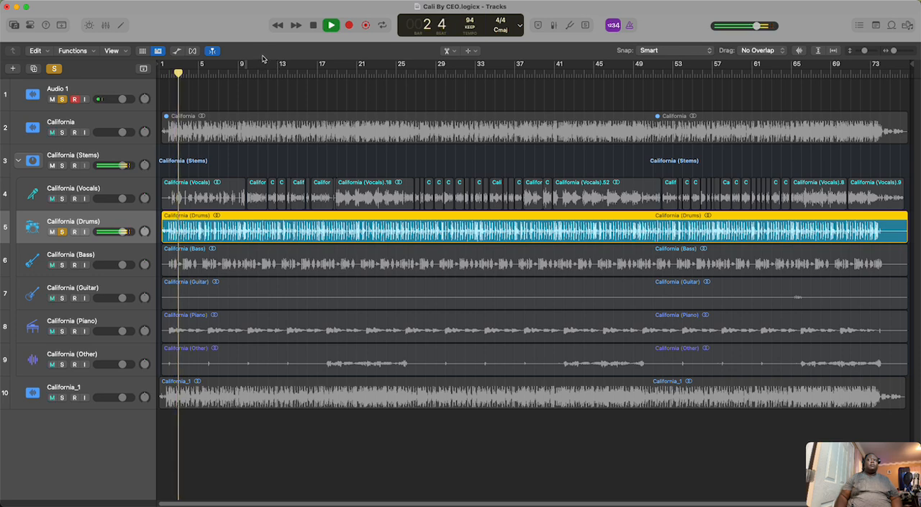
{"action": "left_click", "coordinate": [104, 25]}
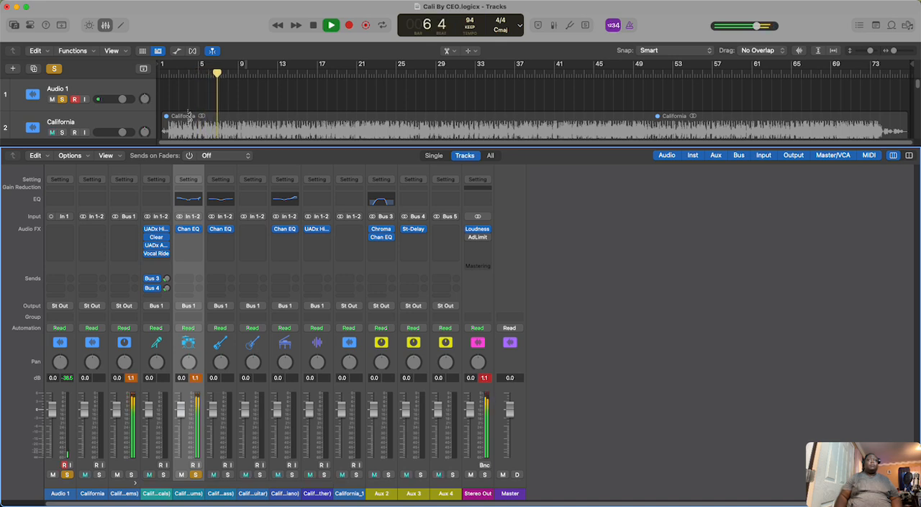
Step: Hide the mixer and audition California (Vocals) with the drums unsoloed from the project start, re-soloing California (Drums) during playback before stopping
{"action": "left_click", "coordinate": [314, 25]}
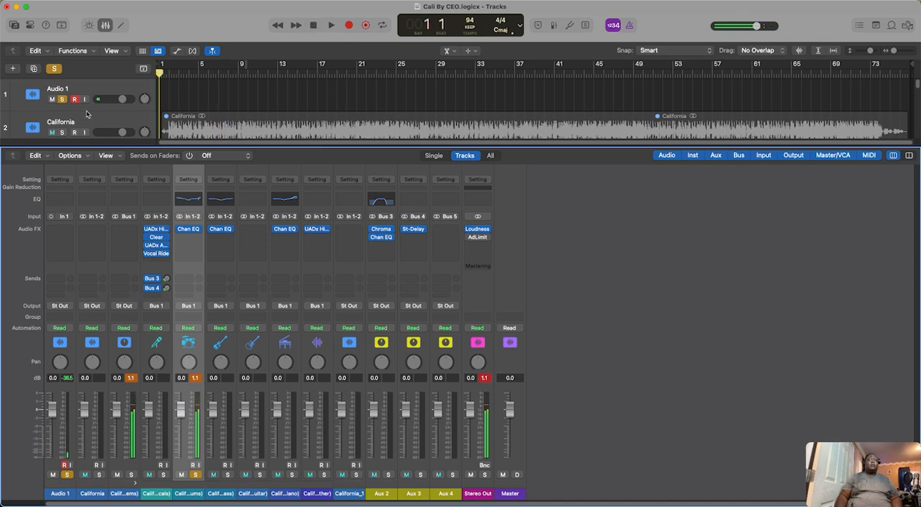
{"action": "left_click", "coordinate": [107, 26]}
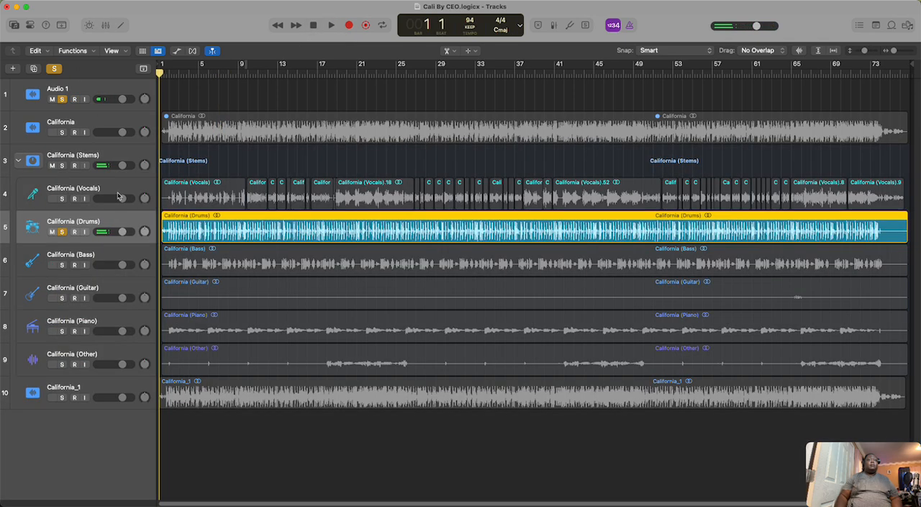
{"action": "left_click", "coordinate": [61, 199]}
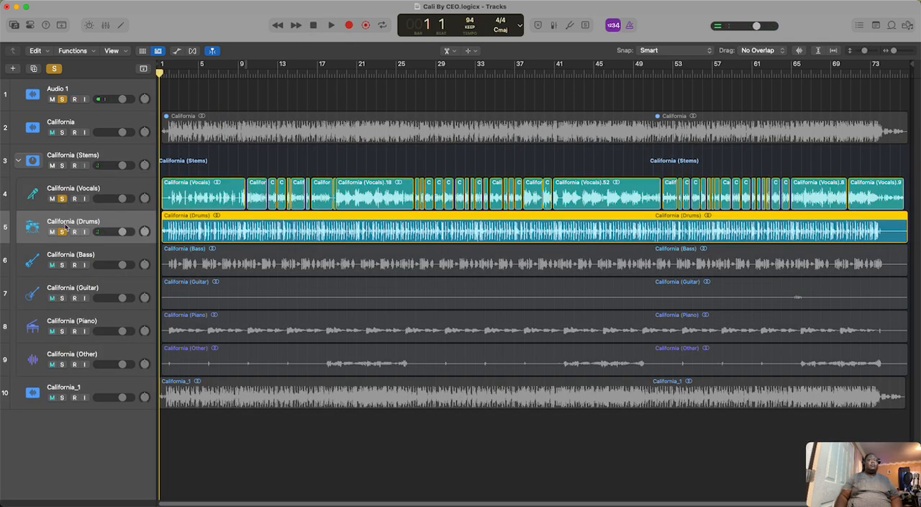
{"action": "left_click", "coordinate": [62, 232]}
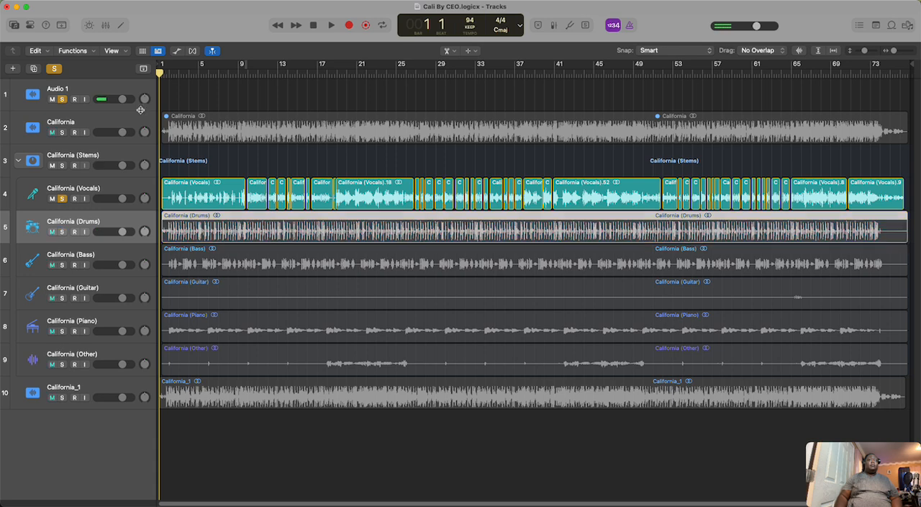
{"action": "left_click", "coordinate": [331, 26]}
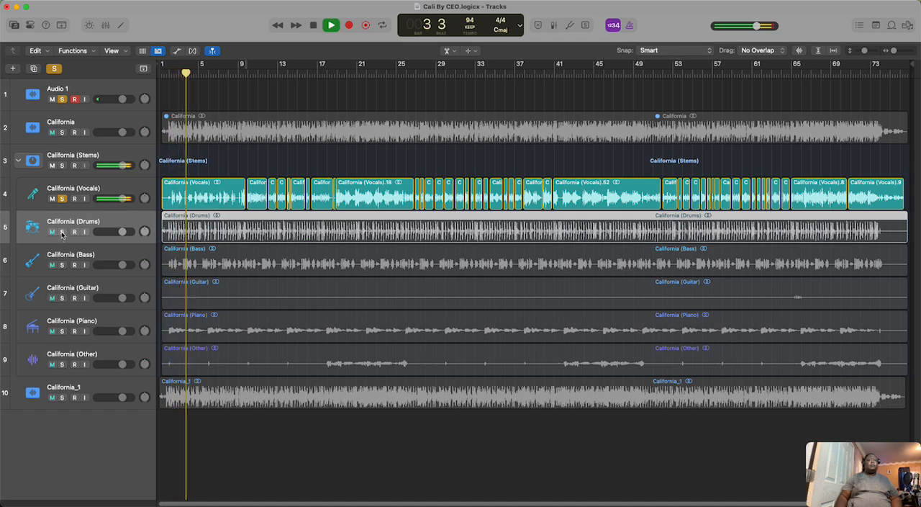
{"action": "left_click", "coordinate": [62, 232]}
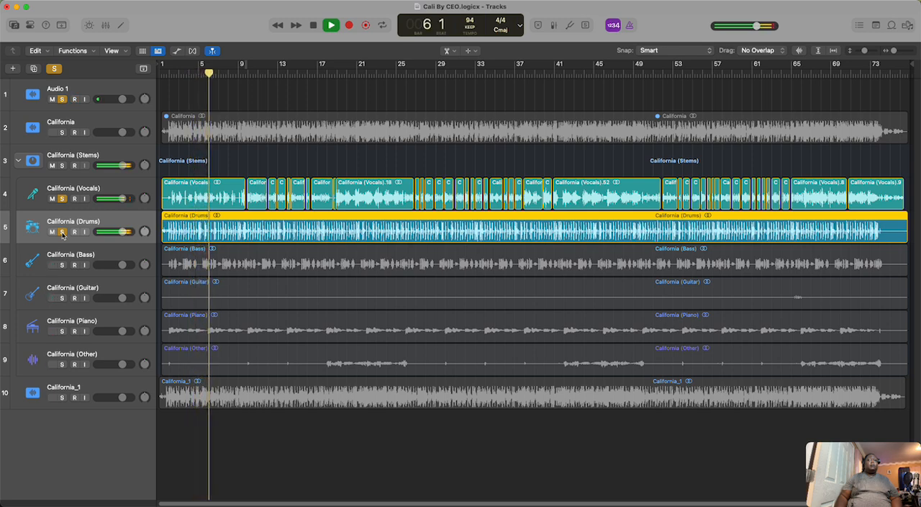
{"action": "left_click", "coordinate": [313, 27]}
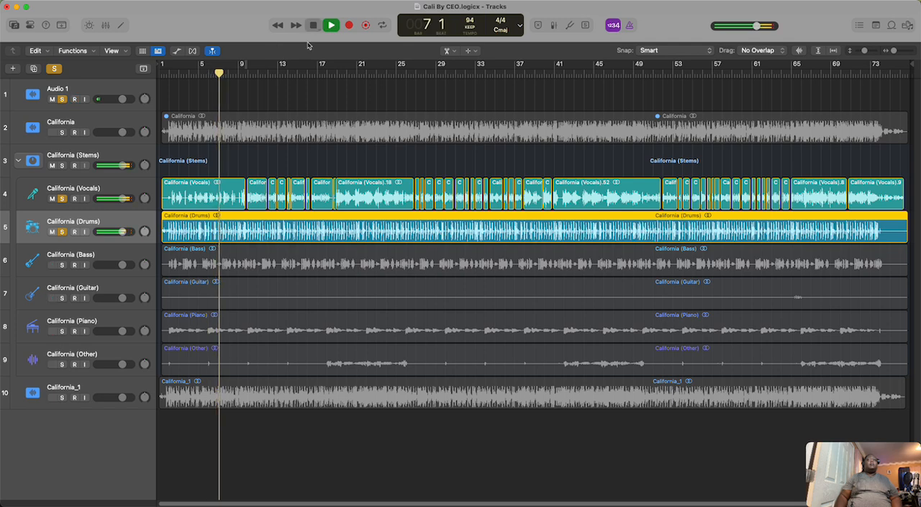
Step: Clear all solos and delete the California_1 track together with its region
{"action": "left_click", "coordinate": [104, 389]}
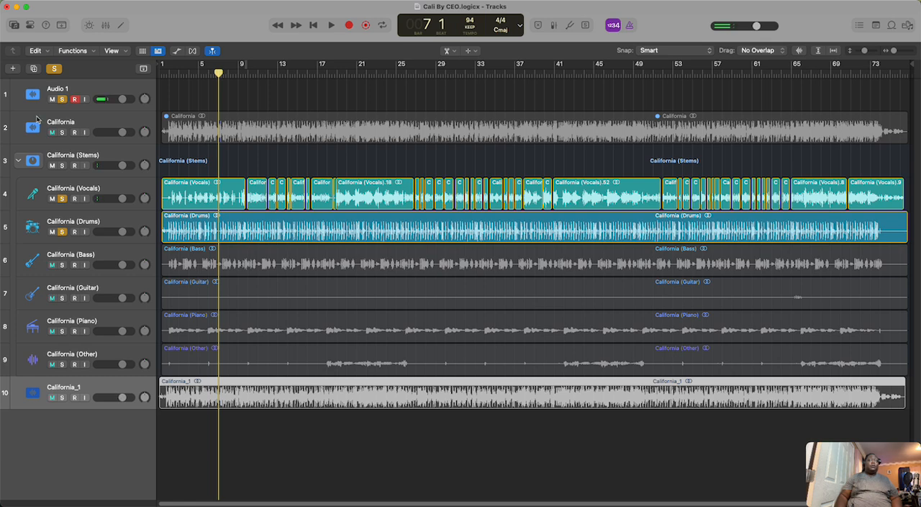
{"action": "left_click", "coordinate": [54, 69]}
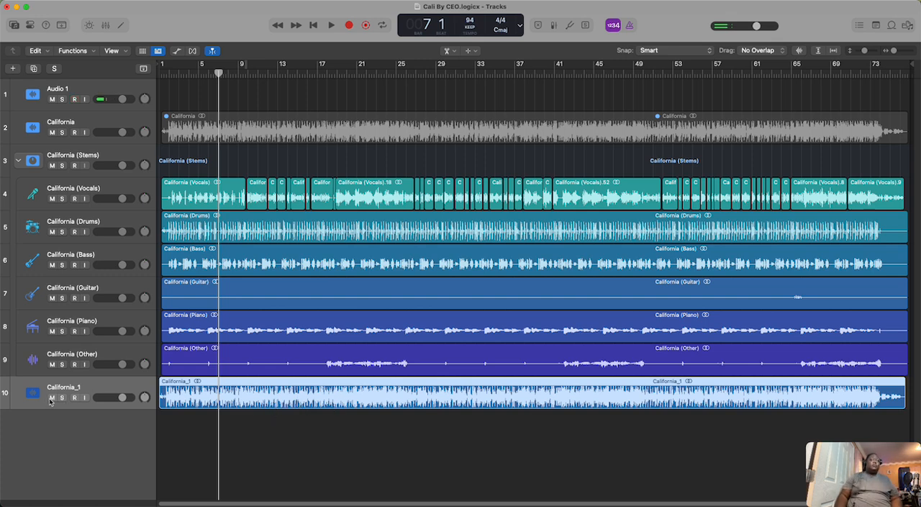
{"action": "right_click", "coordinate": [100, 389]}
{"action": "left_click", "coordinate": [123, 332]}
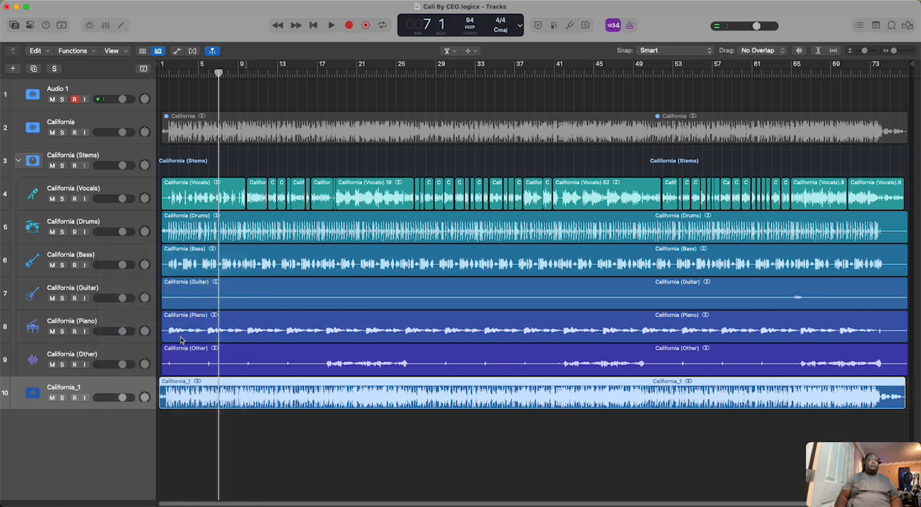
{"action": "left_click", "coordinate": [489, 192]}
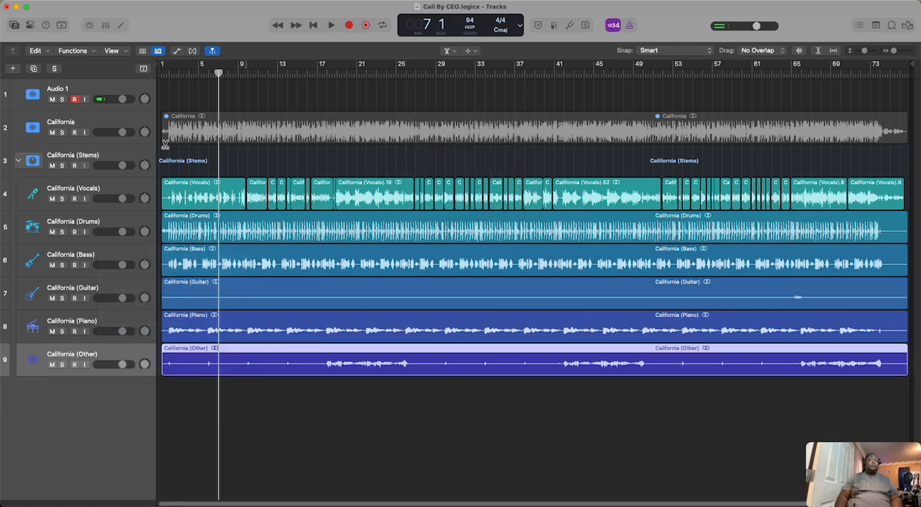
Step: Open the Stereo Out Loudness Meter and check the full mix's loudness from the start, moving the meter clear of the channel strips
{"action": "left_click", "coordinate": [106, 25]}
{"action": "left_click", "coordinate": [445, 229]}
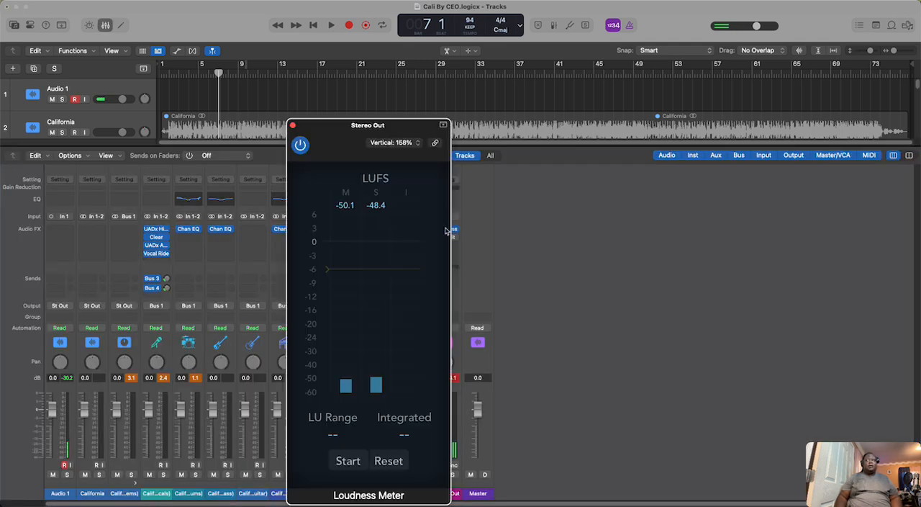
{"action": "left_click", "coordinate": [313, 26]}
{"action": "left_click", "coordinate": [331, 26]}
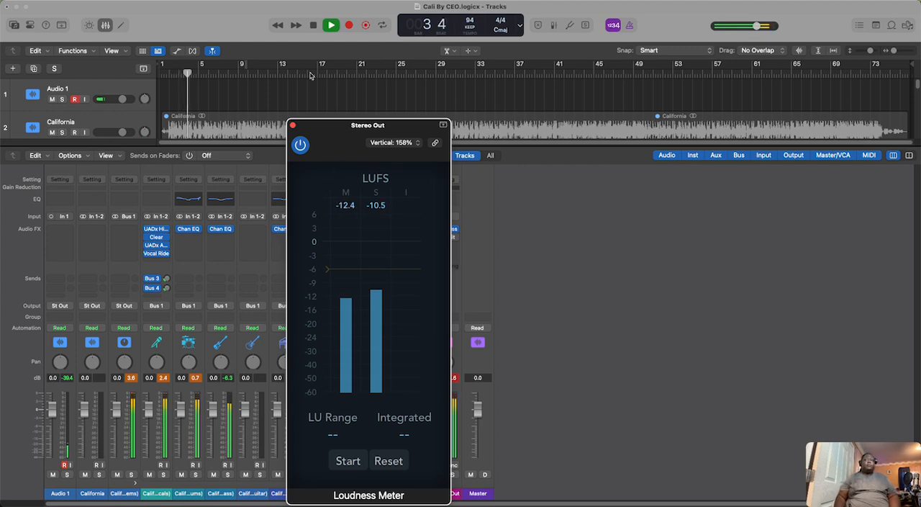
{"action": "left_click", "coordinate": [315, 26]}
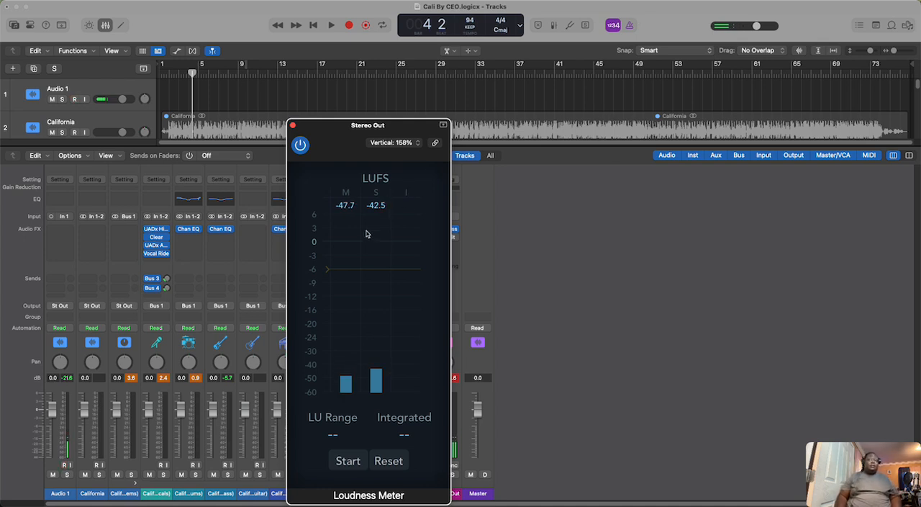
{"action": "left_click_drag", "start_coordinate": [398, 131], "coordinate": [637, 144]}
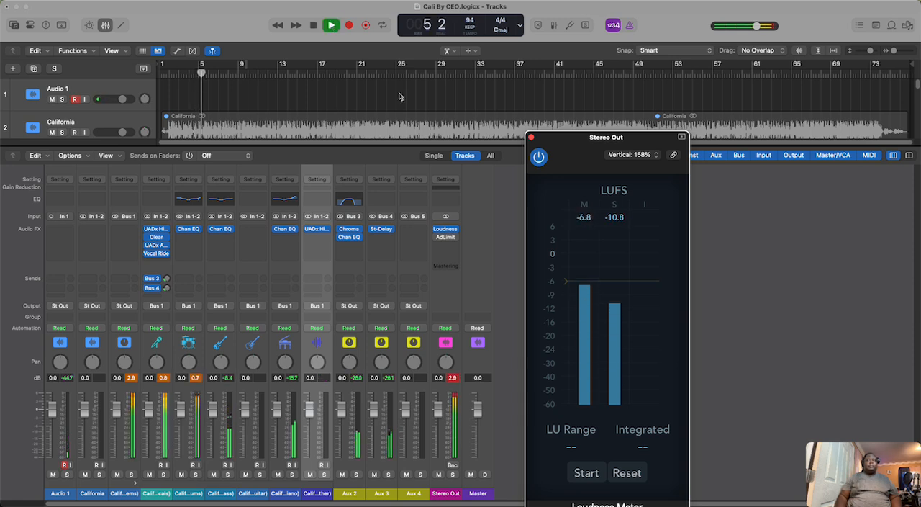
{"action": "key", "text": "space"}
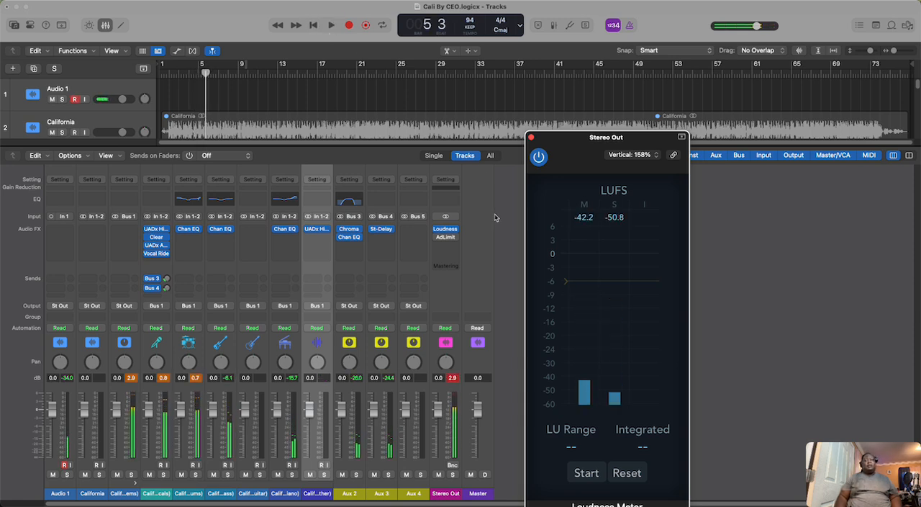
Step: Turn on the Stereo Out channel's Adaptive Limiter while the mix plays, and close its plug-in window
{"action": "left_click", "coordinate": [445, 238]}
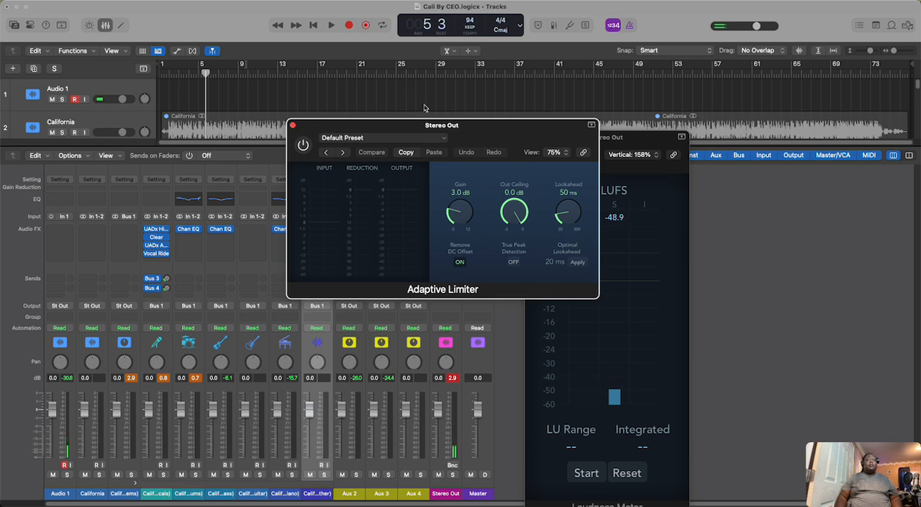
{"action": "key", "text": "space"}
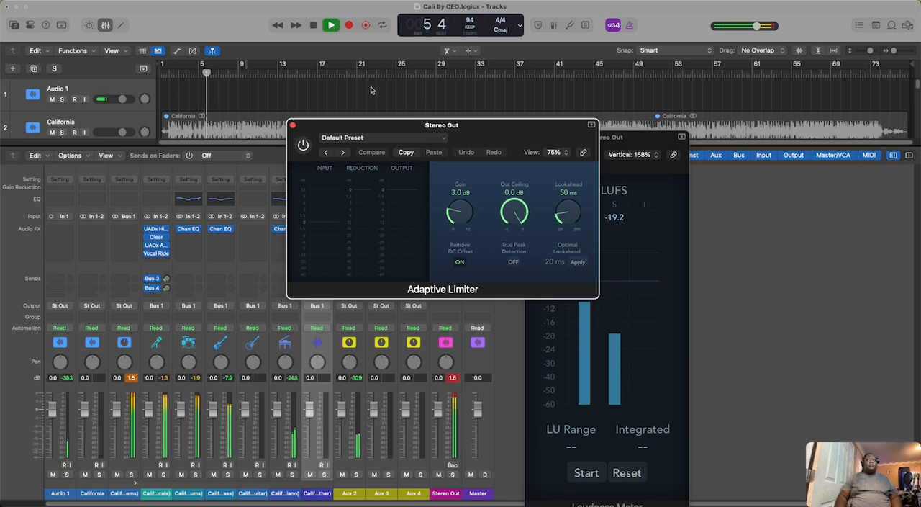
{"action": "left_click", "coordinate": [303, 146]}
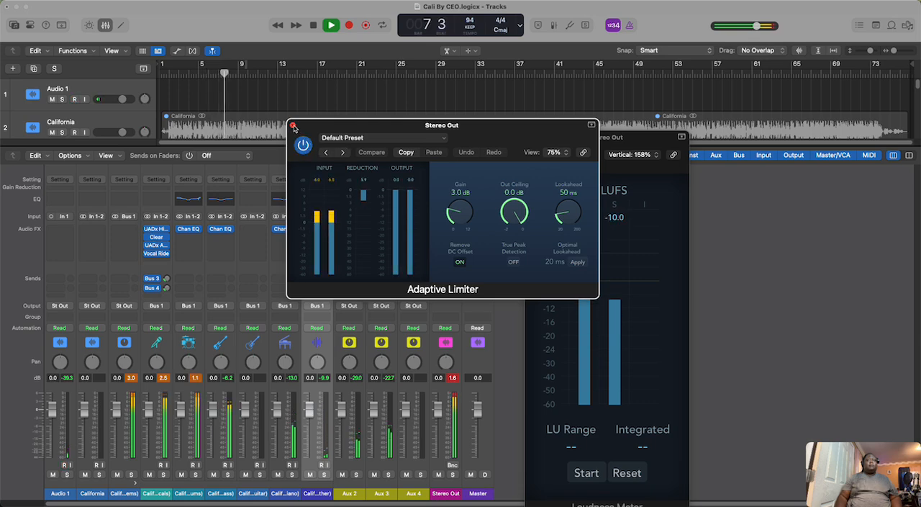
{"action": "left_click", "coordinate": [293, 126]}
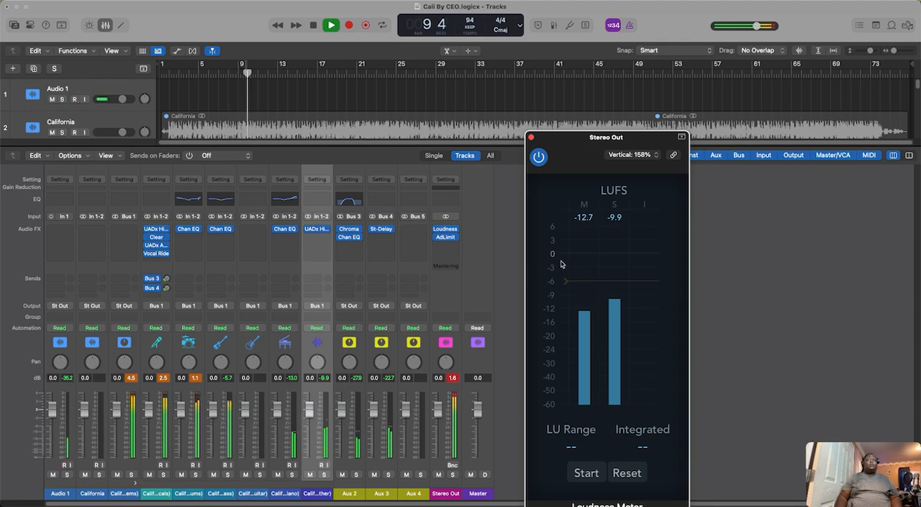
Step: Stop playback, close the Loudness Meter, and hide the mixer to show all tracks
{"action": "left_click", "coordinate": [316, 26]}
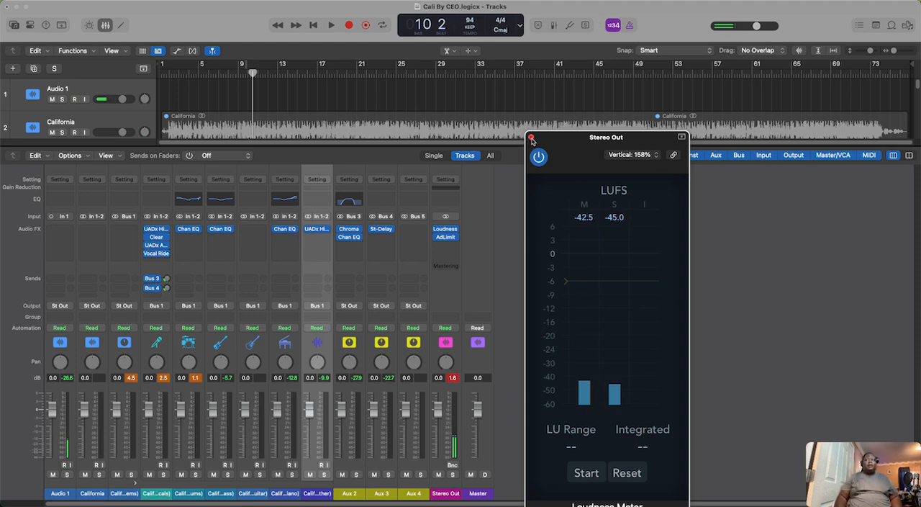
{"action": "left_click", "coordinate": [531, 138]}
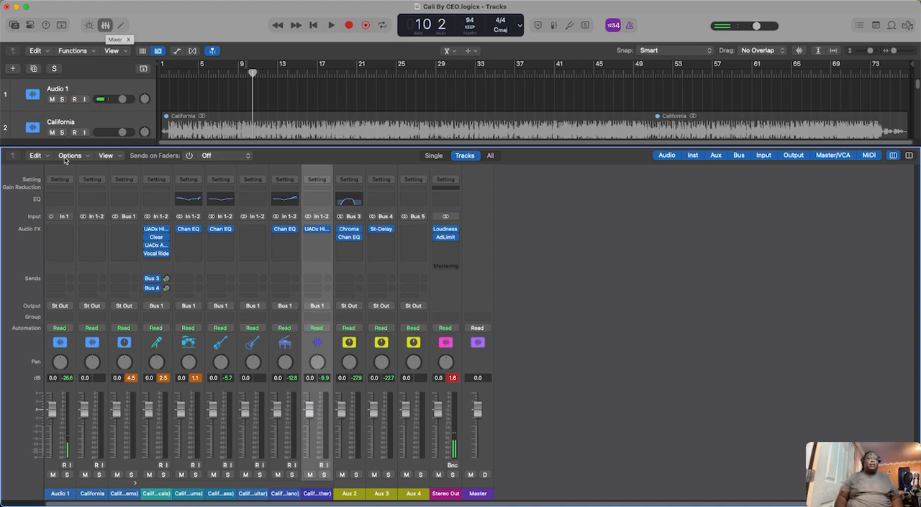
{"action": "left_click", "coordinate": [106, 26]}
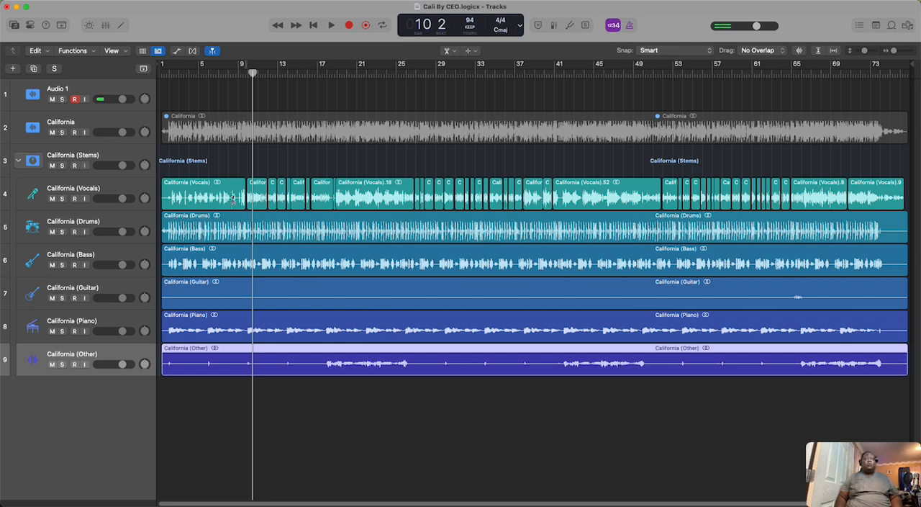